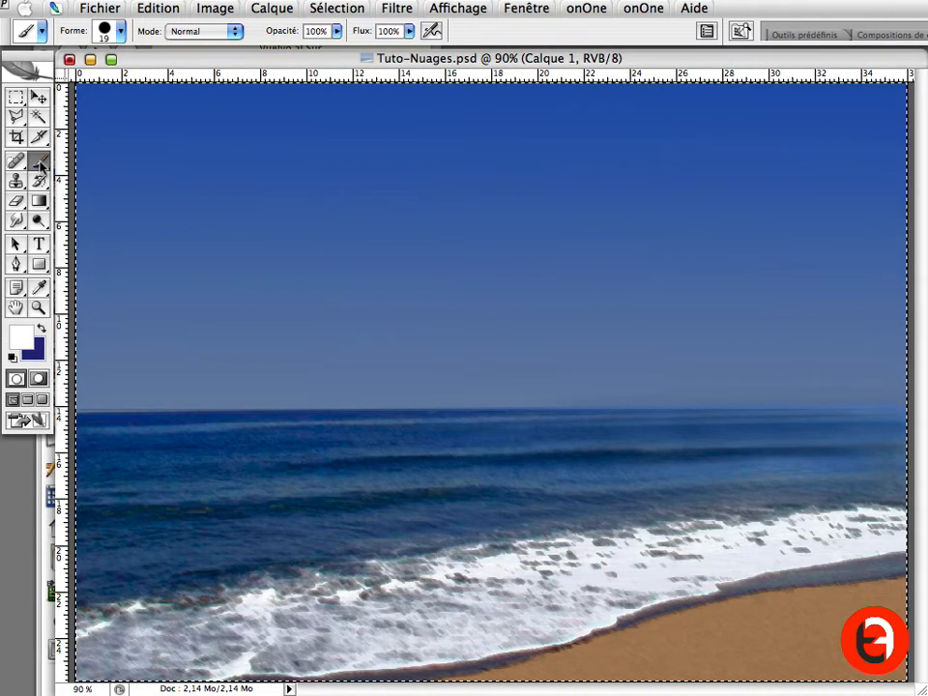
- Select the Pinceau tool and replace its brush presets with the Formes de base set
left_click(38, 162)
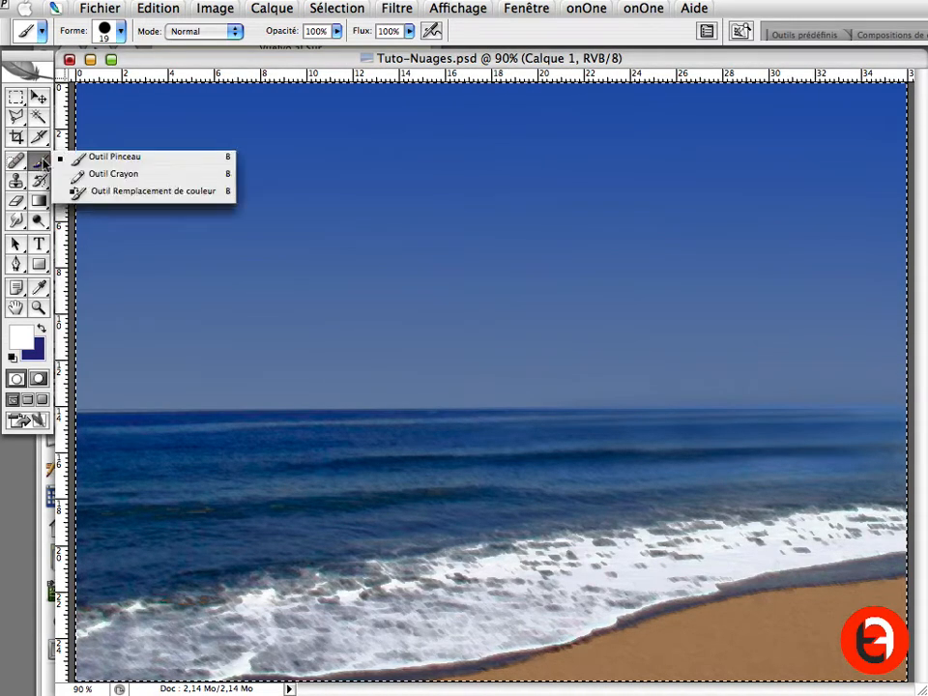
left_click(108, 158)
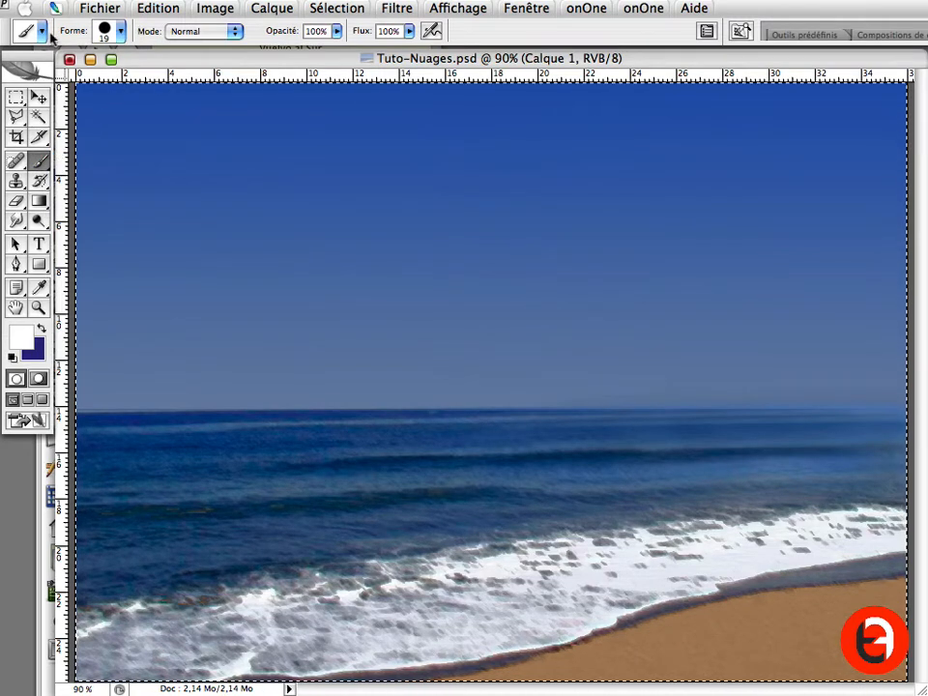
left_click(119, 32)
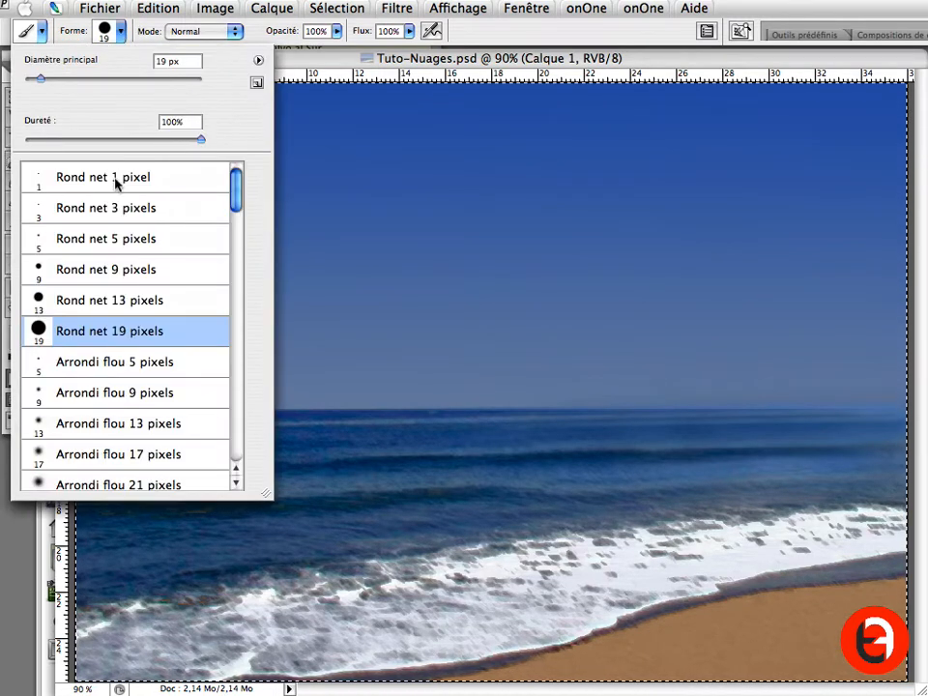
left_click(235, 258)
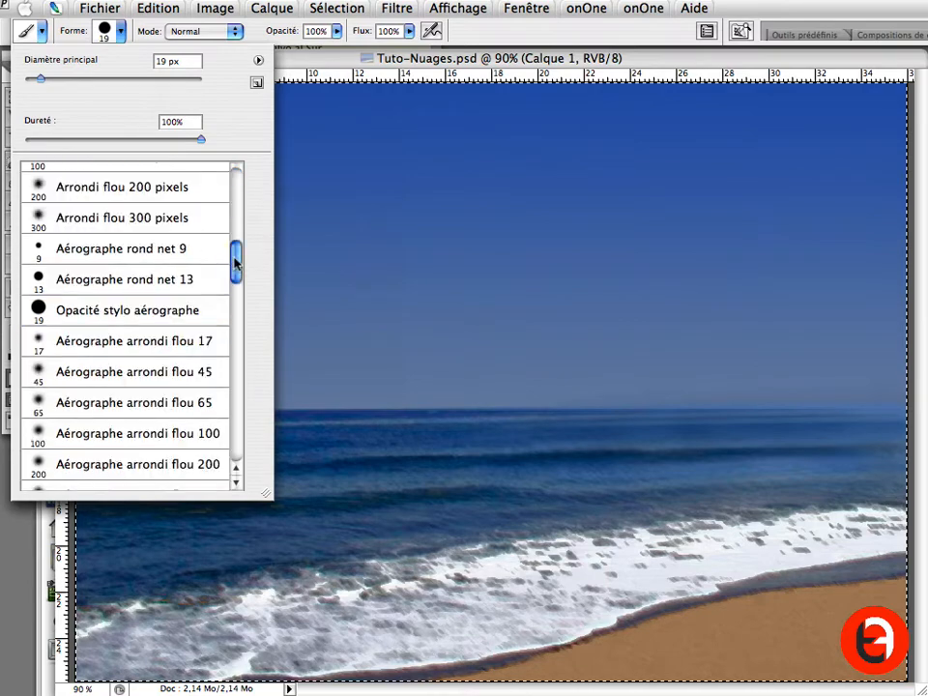
left_click_drag(235, 232, 227, 191)
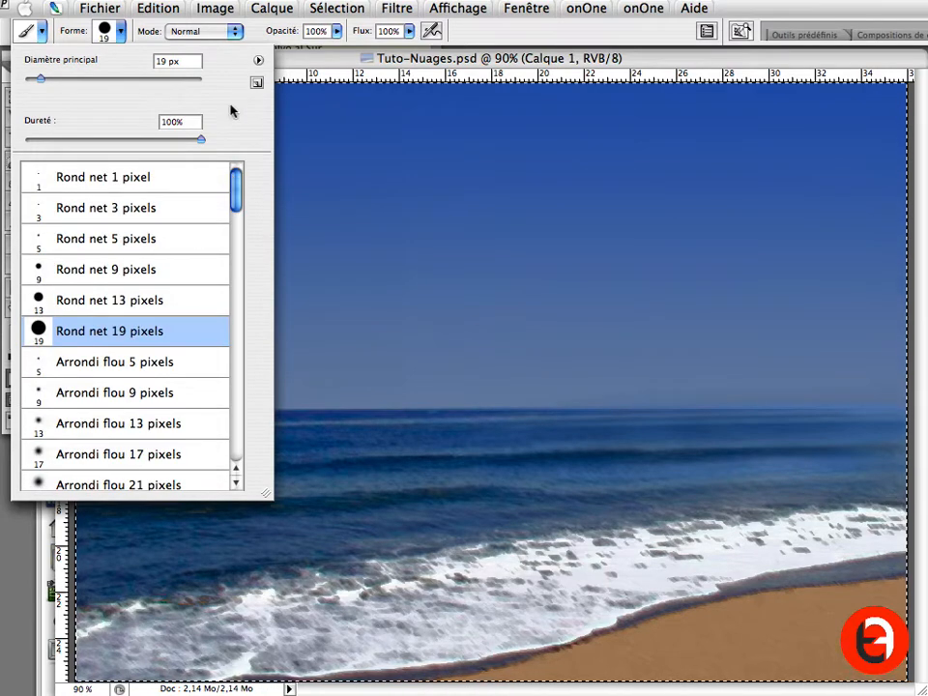
left_click(258, 62)
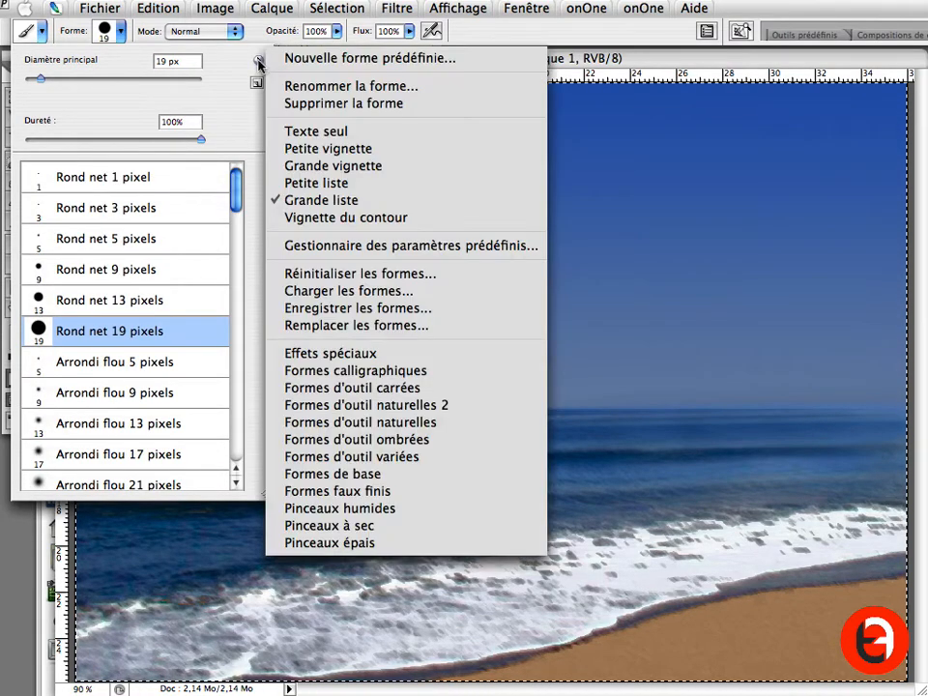
left_click(340, 473)
left_click(760, 234)
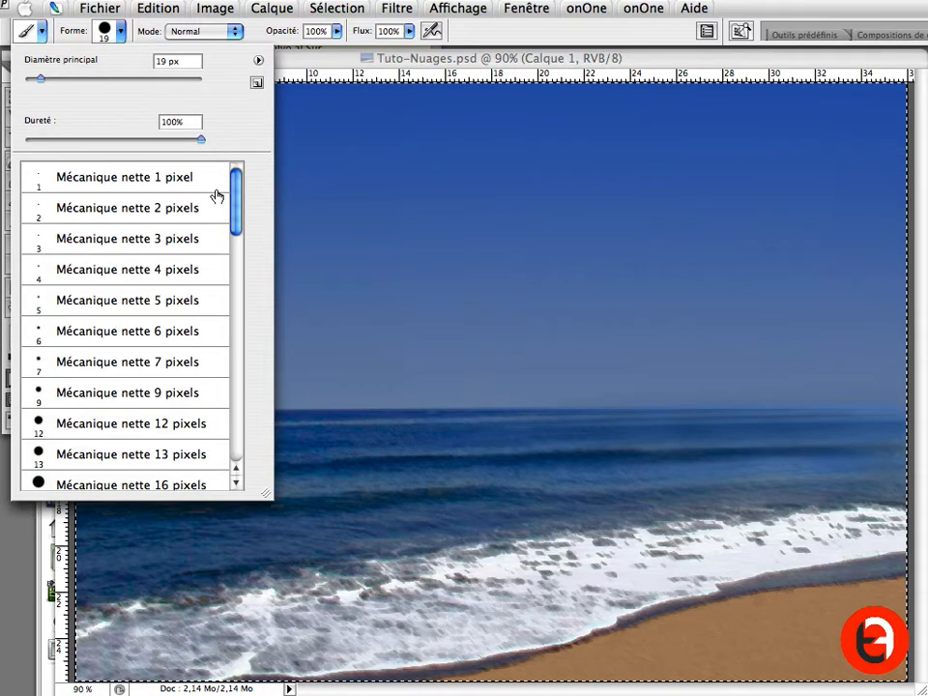
- Choose the Mécanique nette 60 pixels brush preset
left_click_drag(235, 331, 236, 266)
left_click(159, 348)
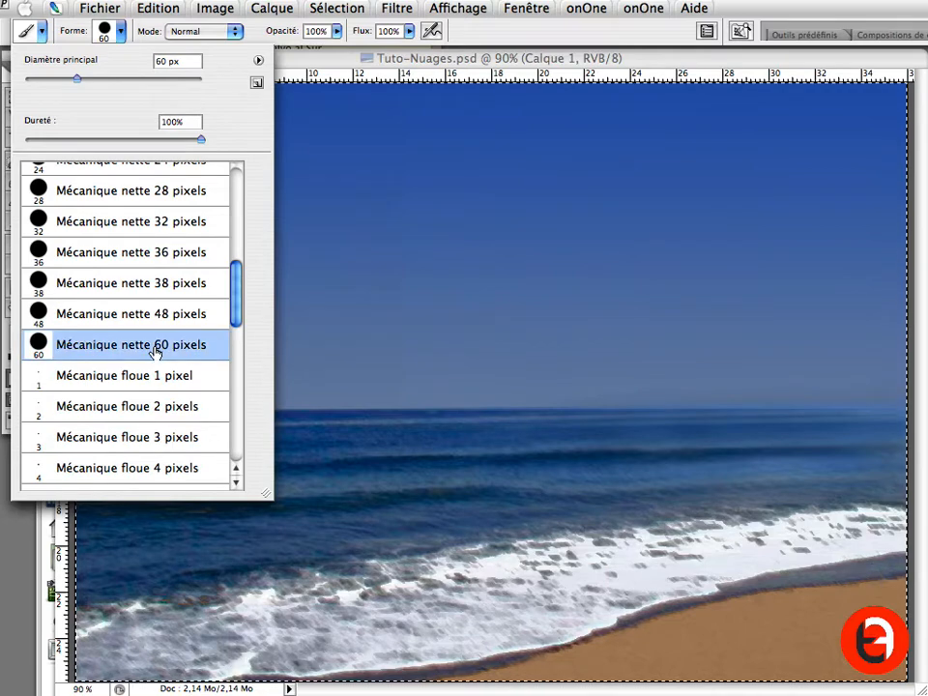
key("Return")
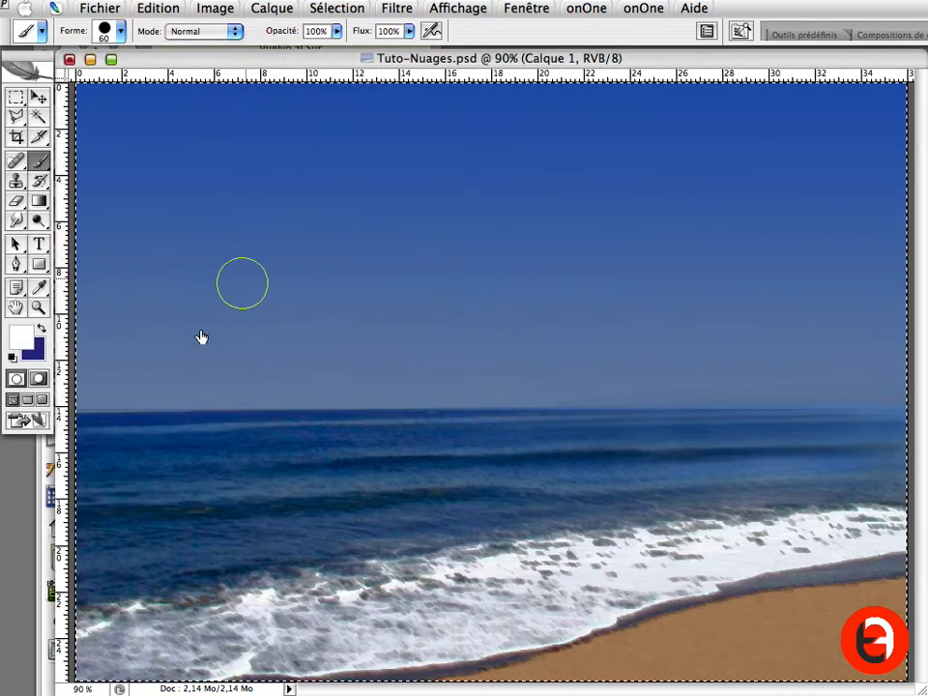
- Paint a cluster of separate white test dabs in the sky and clear them from the layer
left_click(199, 330)
left_click(236, 289)
left_click(299, 303)
left_click(361, 277)
left_click(359, 256)
left_click(315, 234)
left_click(244, 214)
left_click(305, 259)
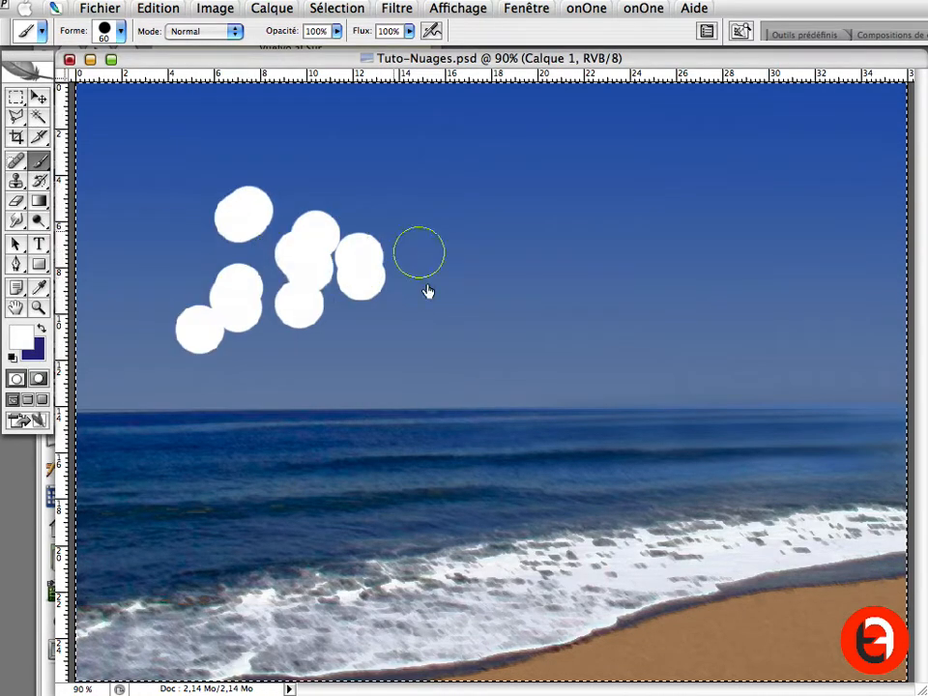
key("Delete")
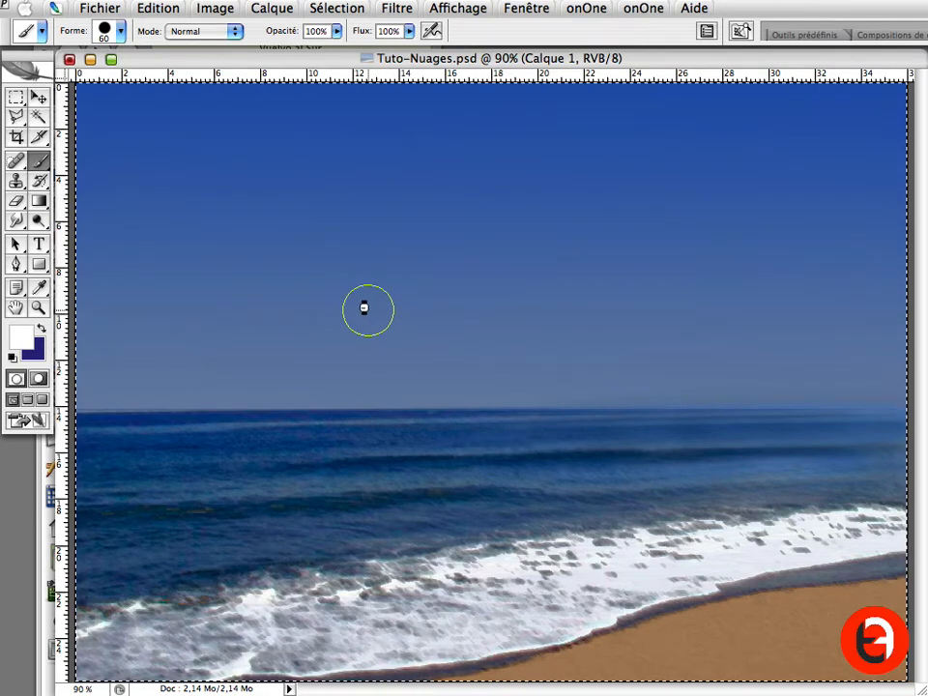
- Open the Formes palette and display the Forme de la pointe settings
left_click(527, 8)
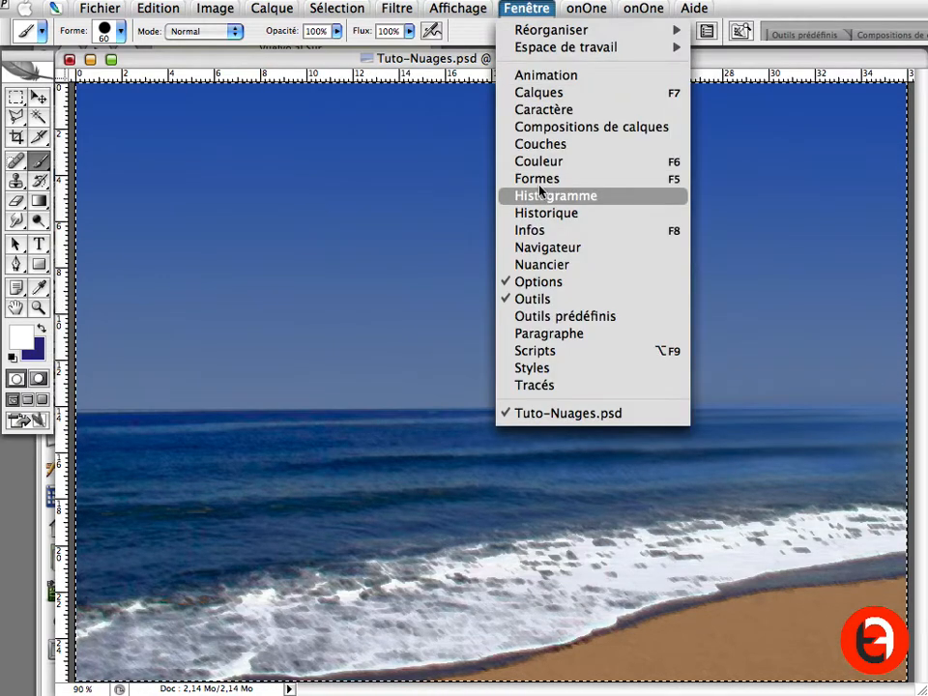
left_click(513, 11)
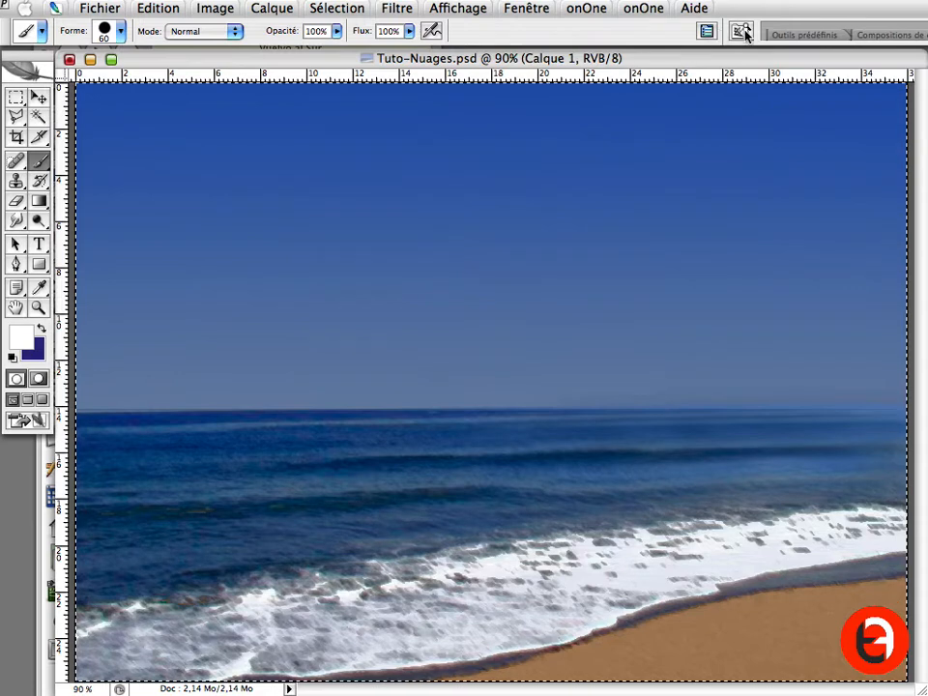
left_click(706, 33)
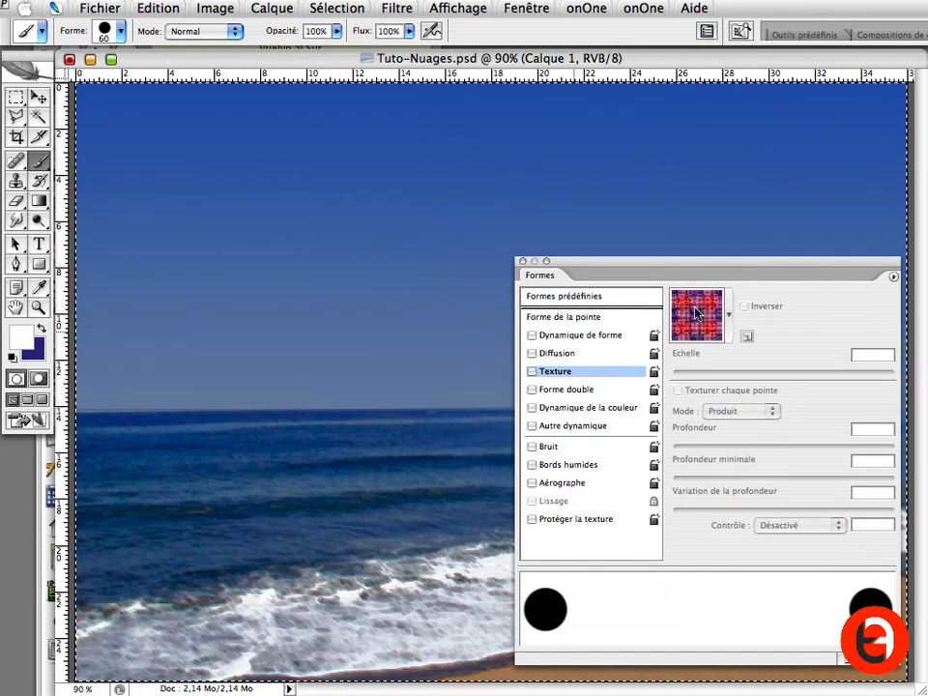
left_click(567, 319)
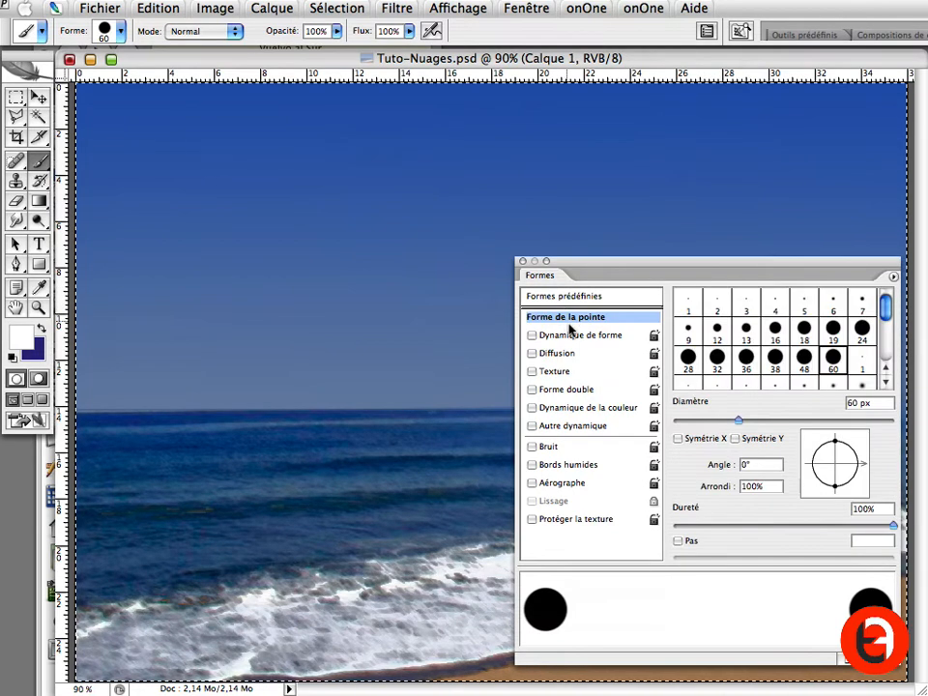
key("F5")
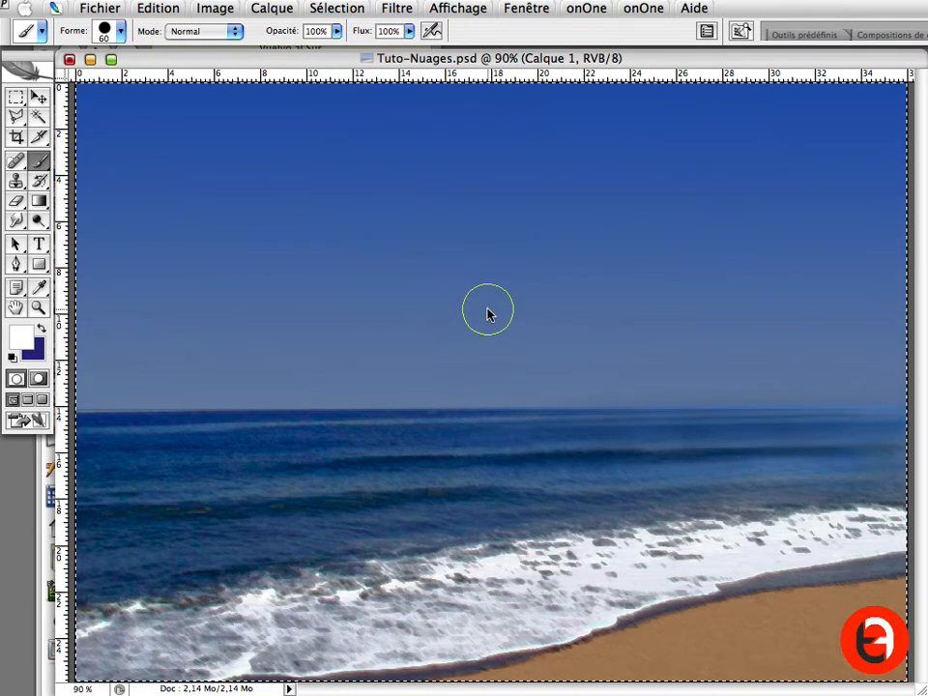
key("F5")
key("F5")
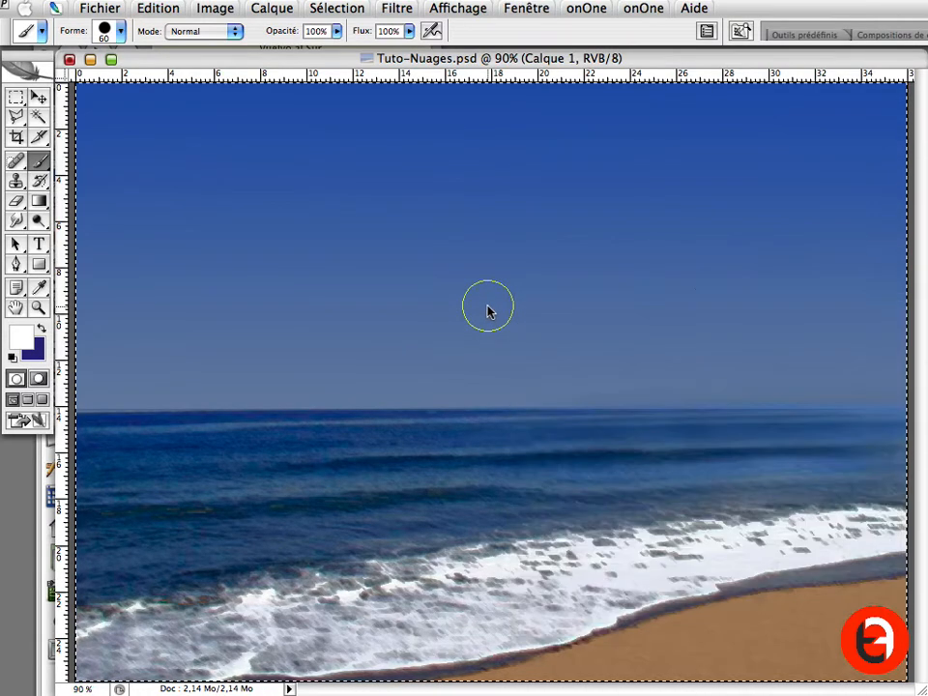
key("F5")
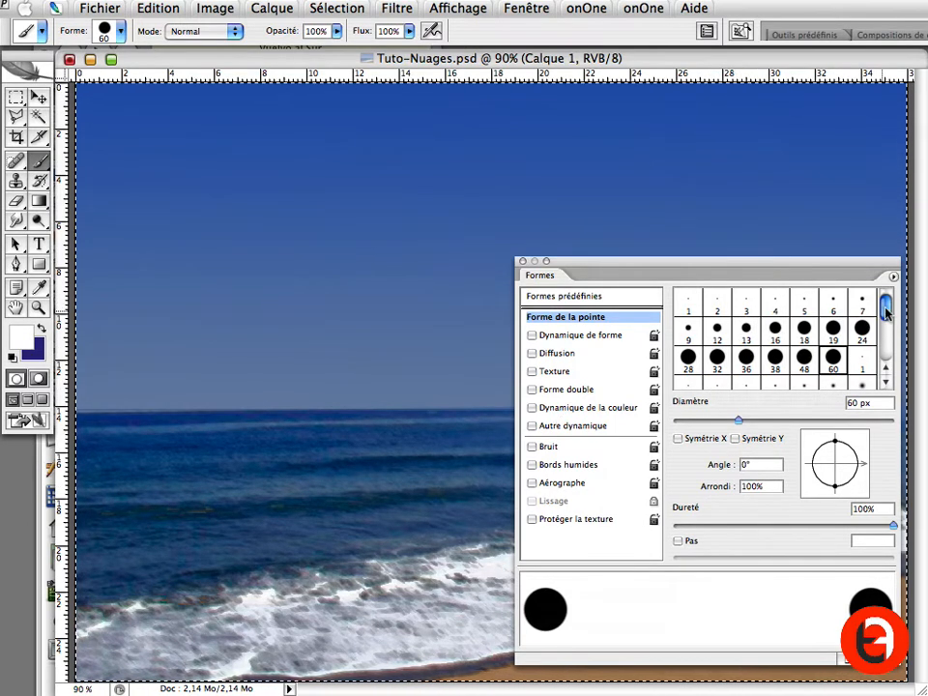
- Look through the available brush tips and set the brush diameter to 80 px
scroll(888, 356, "down", 3)
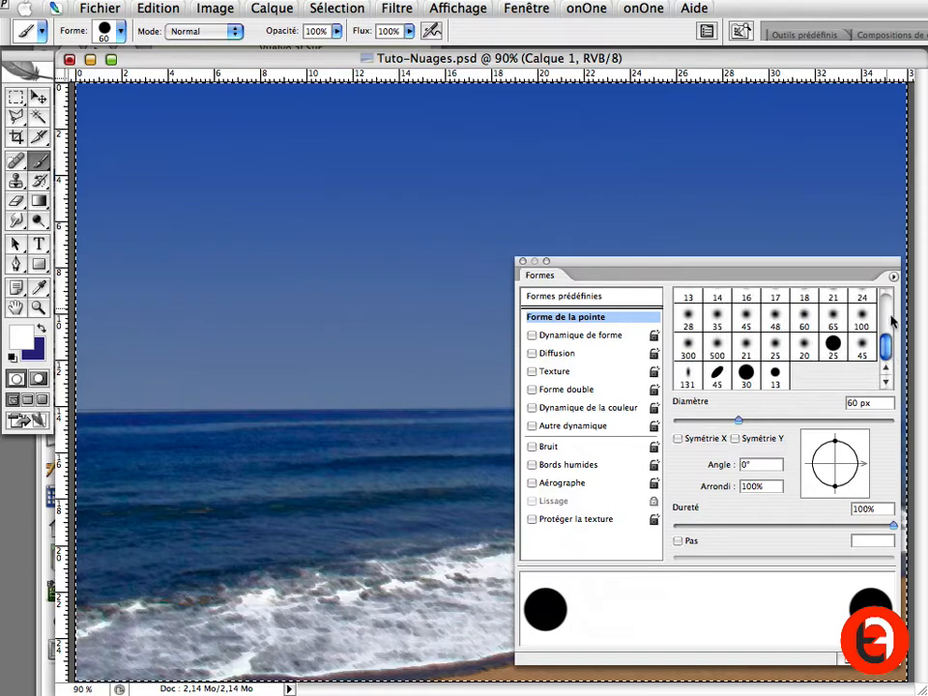
scroll(855, 330, "up", 3)
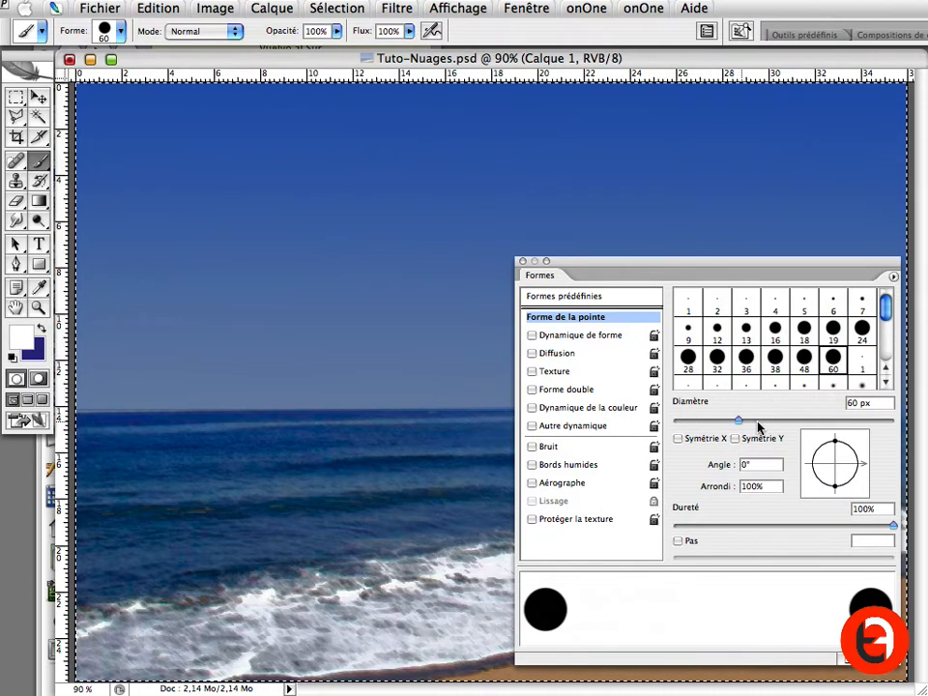
left_click_drag(759, 426, 767, 421)
left_click_drag(765, 421, 750, 423)
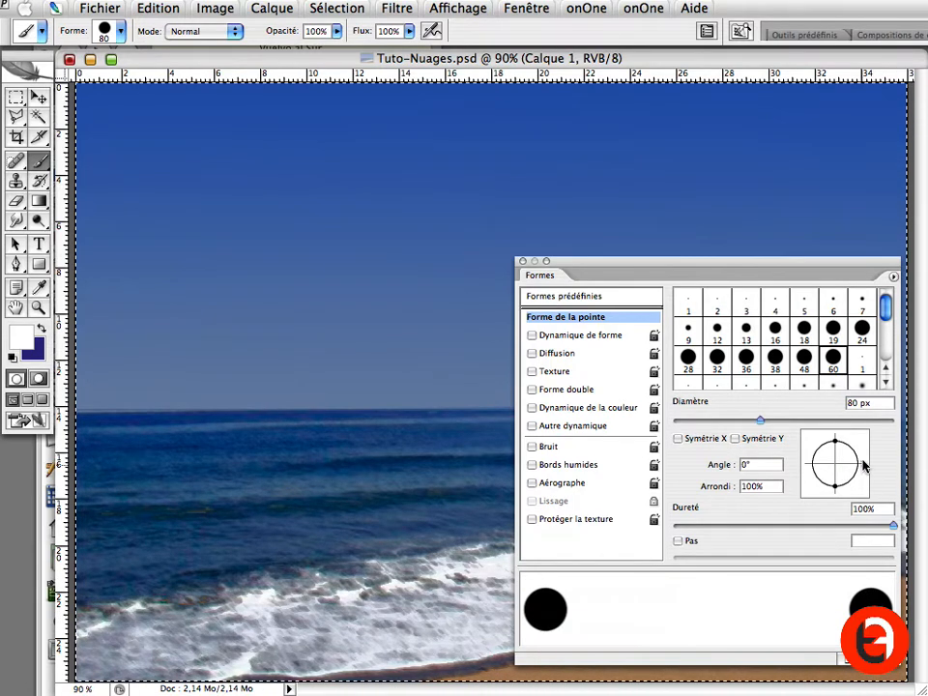
mouse_move(863, 465)
left_mouse_down()
mouse_move(821, 483)
mouse_move(855, 452)
mouse_move(810, 458)
mouse_move(855, 451)
mouse_move(827, 485)
mouse_move(866, 467)
left_mouse_up()
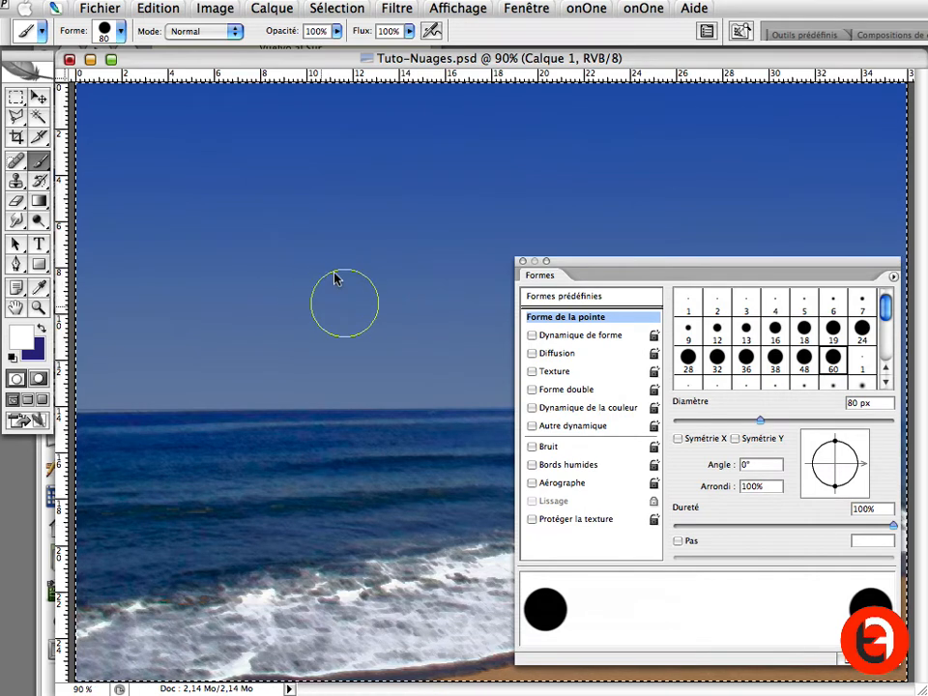
- Set the brush hardness to 0%, comparing a hard and a soft test dab in the sky, and clear both dabs
left_click(308, 287)
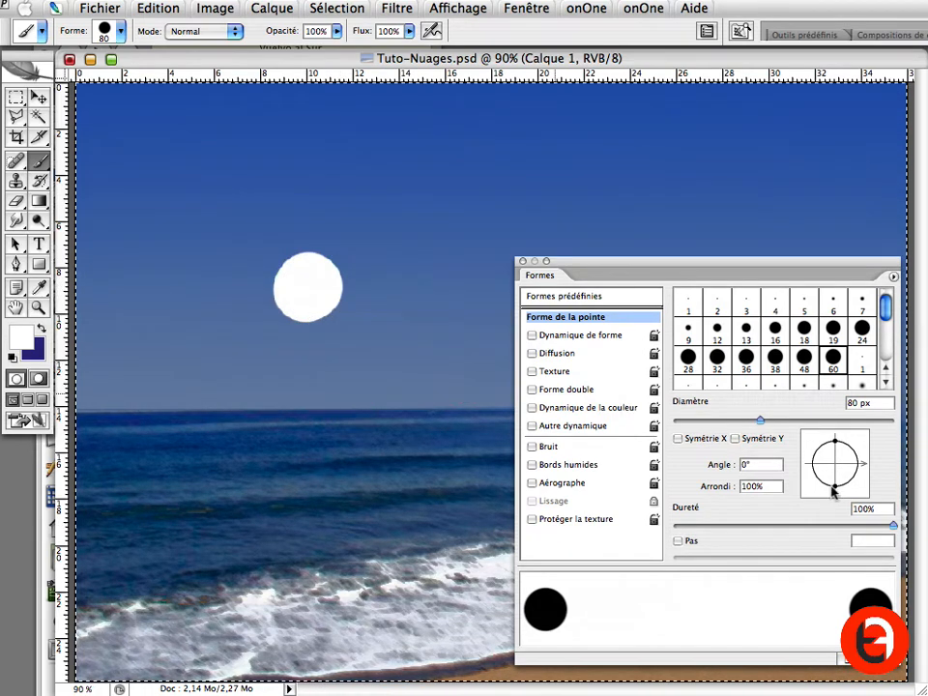
left_click(677, 526)
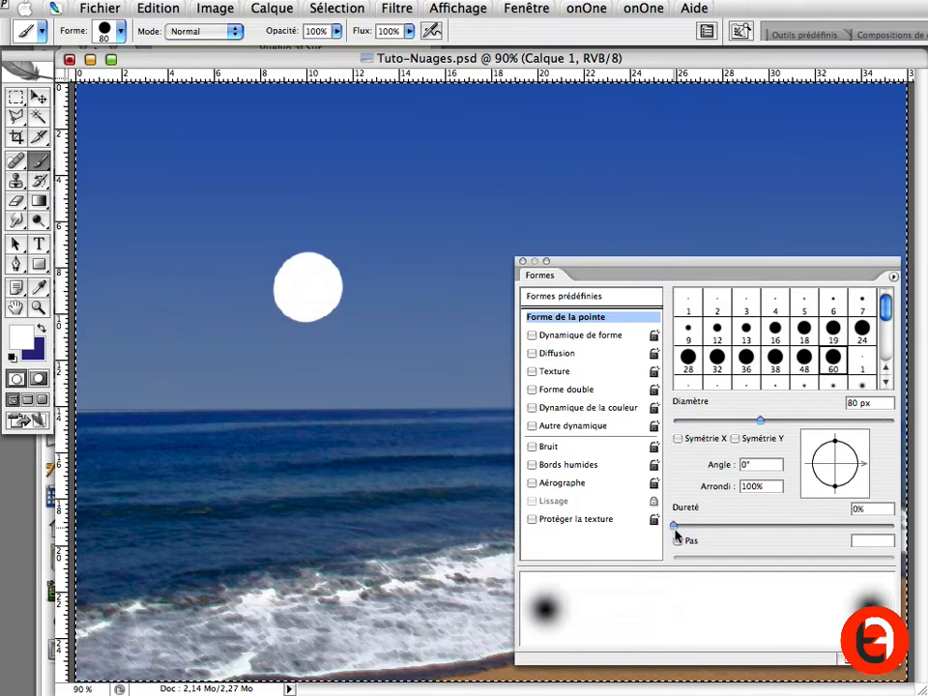
left_click(405, 277)
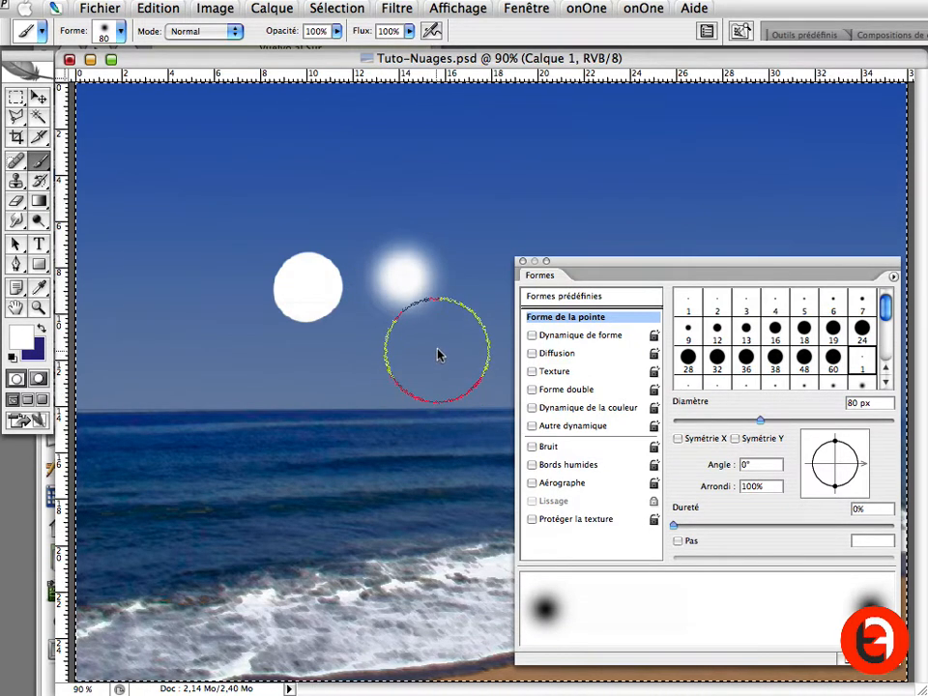
left_click(411, 287)
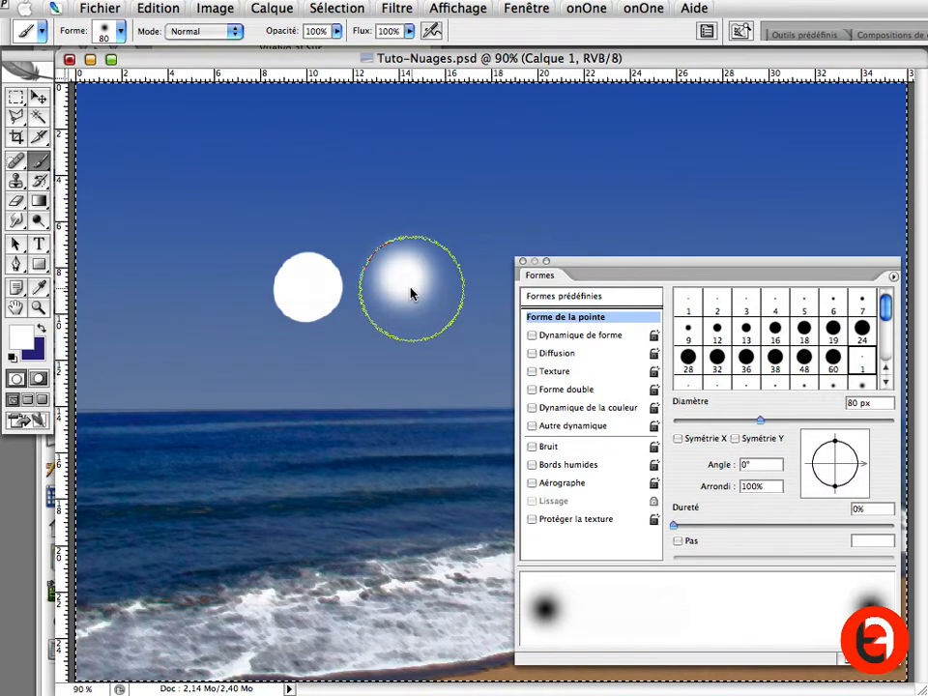
key("Delete")
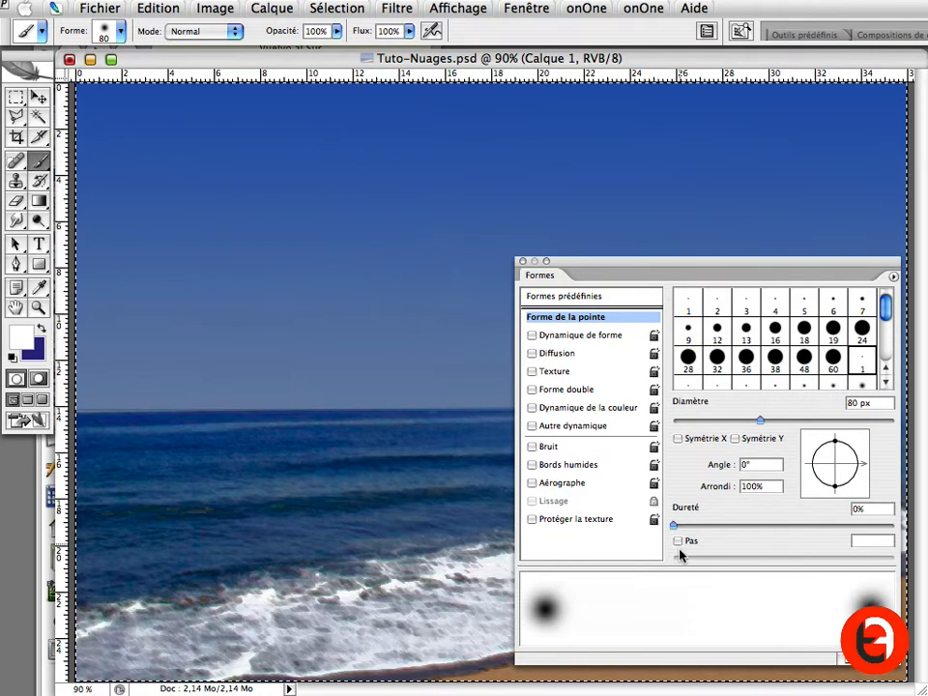
- Enable the brush spacing option (Pas), test it with continuous white strokes across the sky, and clear them
left_click(678, 542)
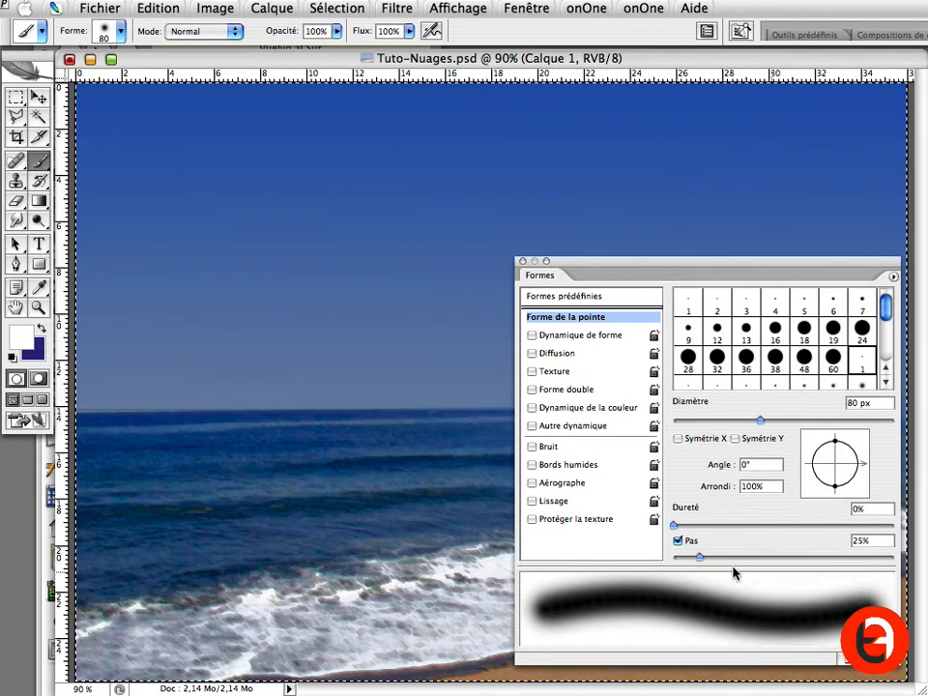
left_click_drag(153, 322, 299, 190)
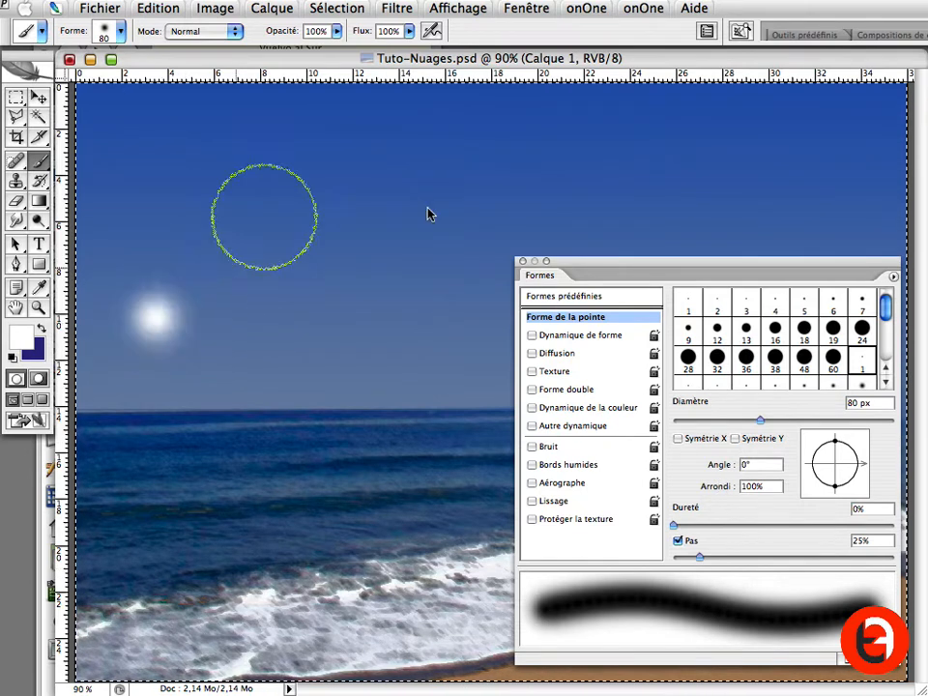
mouse_move(425, 205)
left_mouse_down()
mouse_move(453, 265)
mouse_move(165, 232)
mouse_move(165, 258)
mouse_move(160, 218)
left_mouse_up()
left_click(808, 156, "shift")
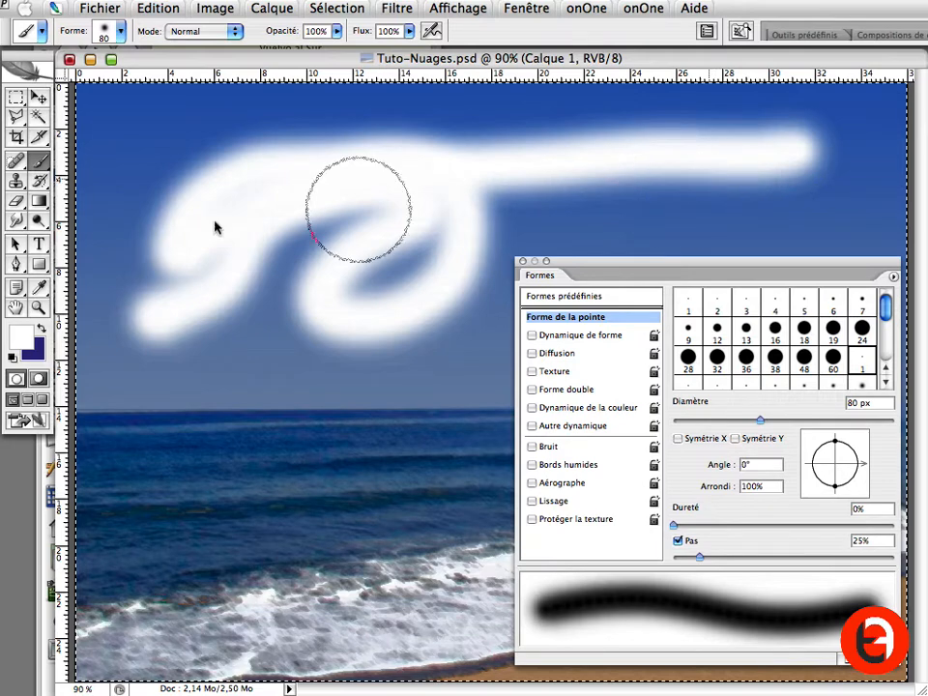
key("Delete")
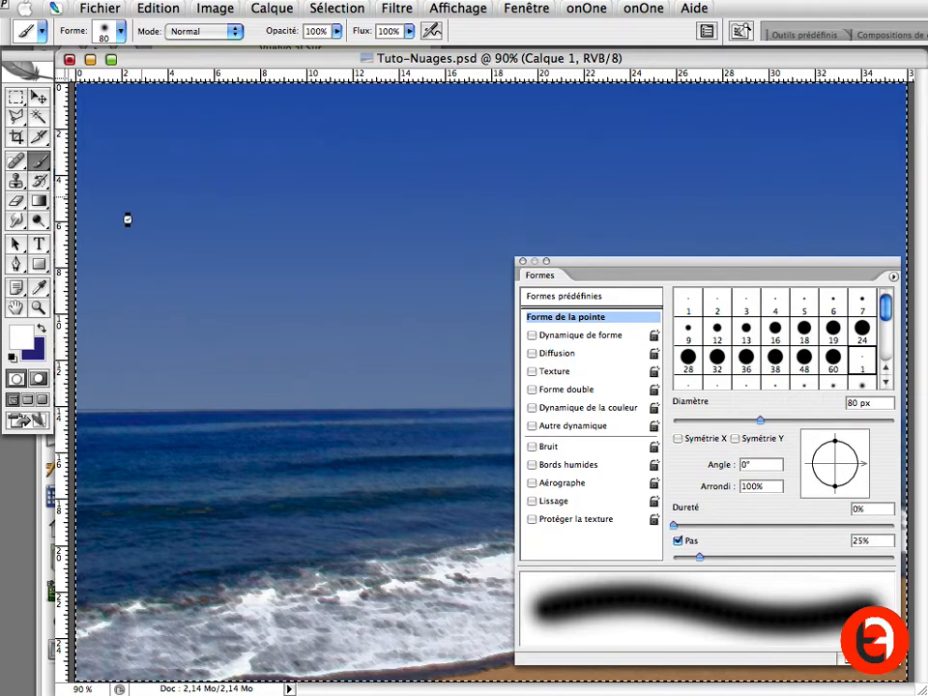
- Paint a straight, roughly horizontal white test stroke across the sky and undo it
left_click(134, 218)
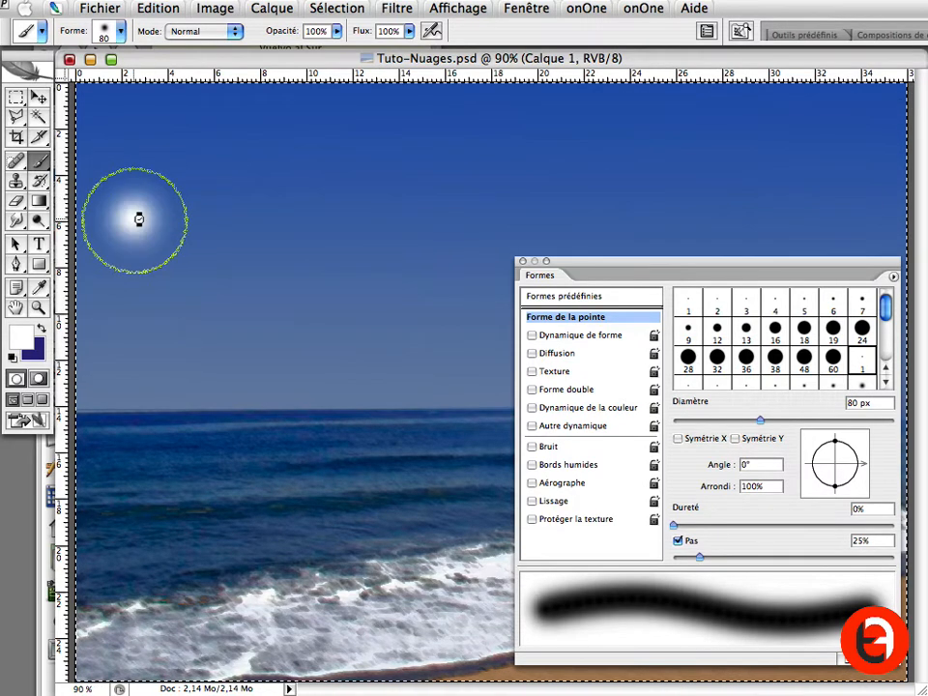
left_click(472, 228, "shift")
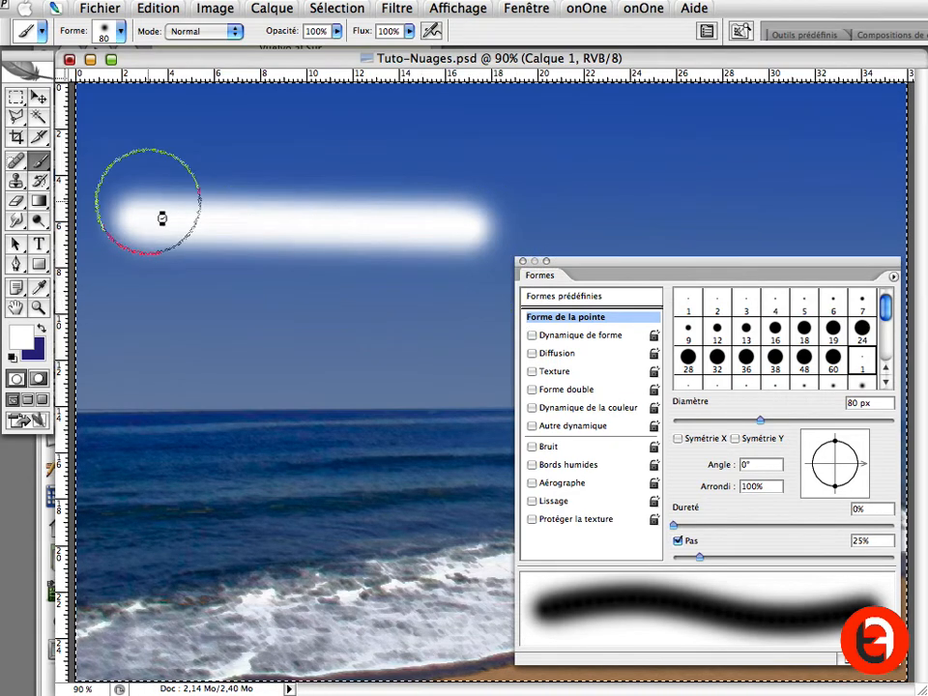
key("ctrl+z")
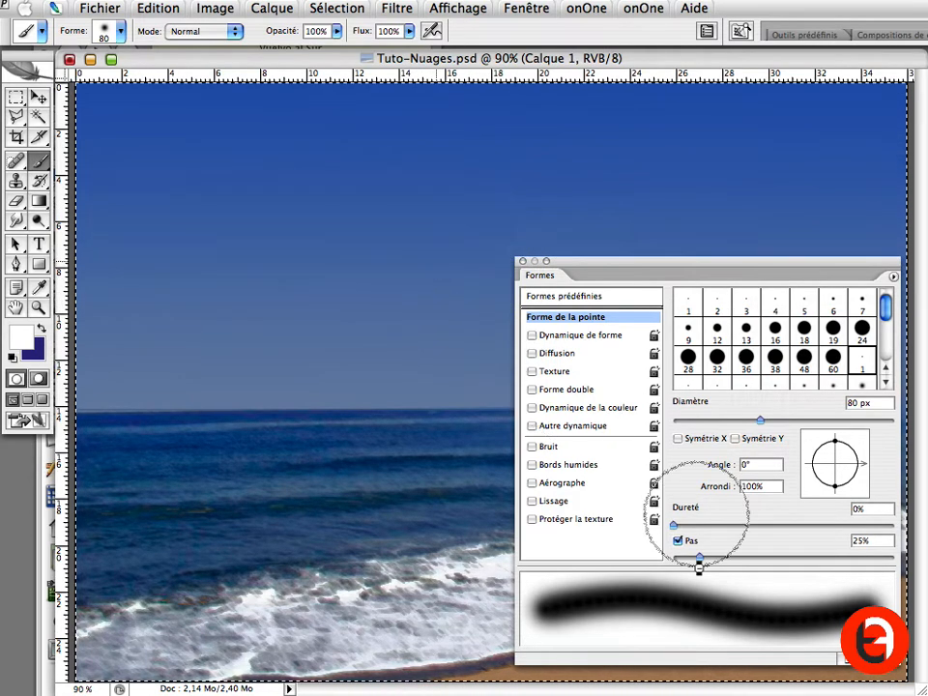
- Set the brush spacing (Pas) to 129%
left_click(799, 558)
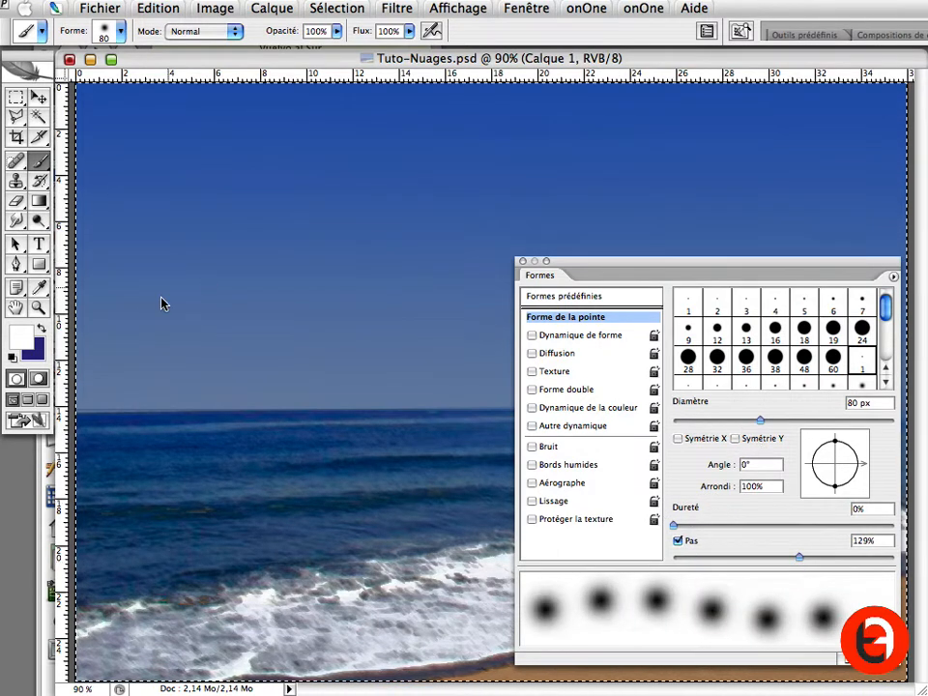
- Paint a row of spaced white dabs across the sky, repeat it with spacing (Pas) at 180%, and clear both rows
mouse_move(126, 321)
left_mouse_down()
mouse_move(366, 228)
mouse_move(449, 226)
left_mouse_up()
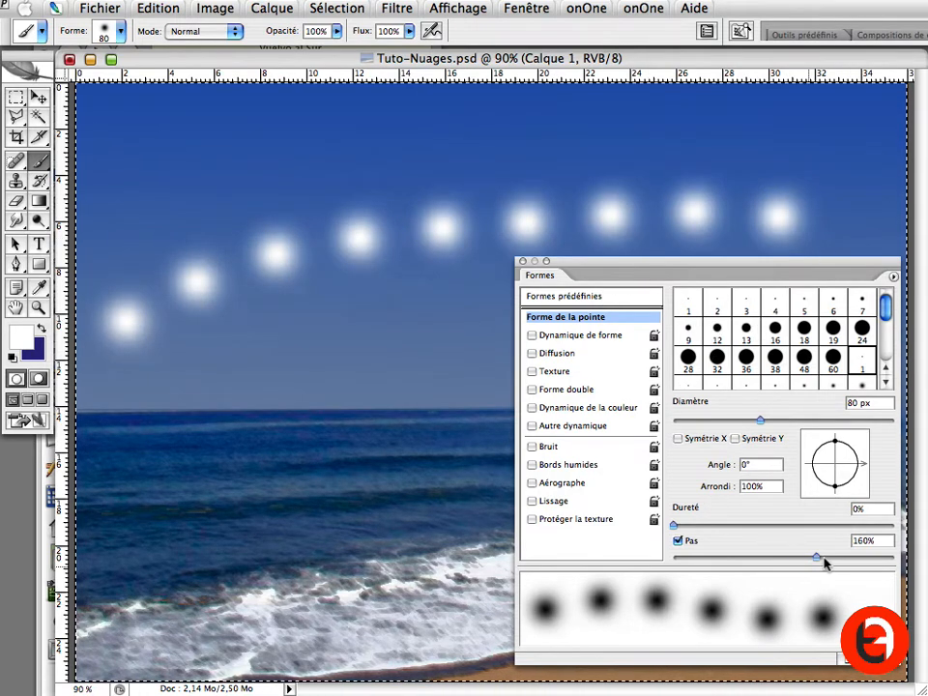
left_click_drag(825, 562, 834, 561)
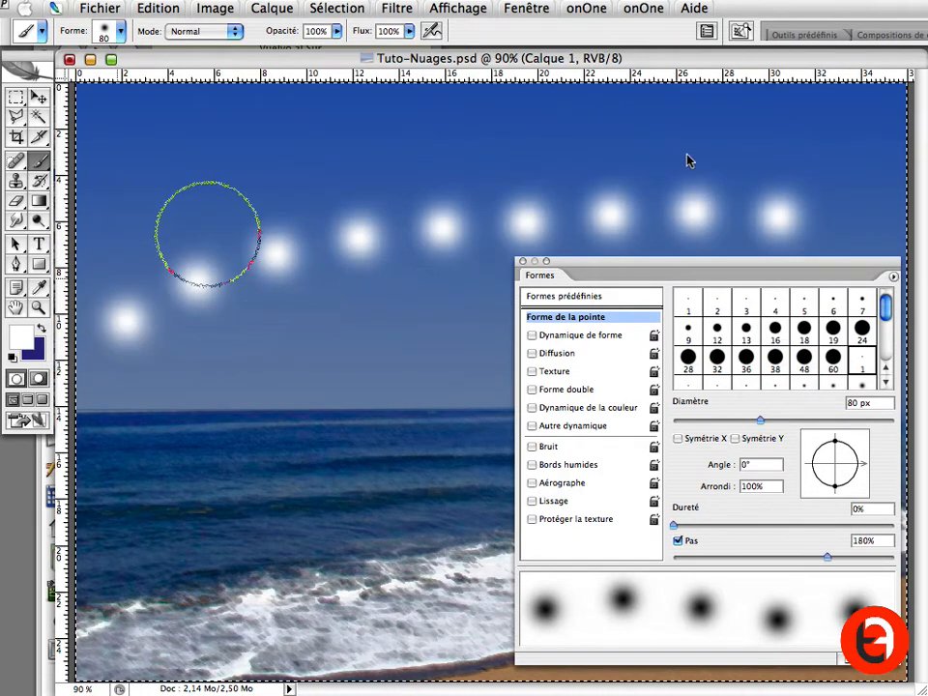
left_click_drag(117, 278, 828, 240)
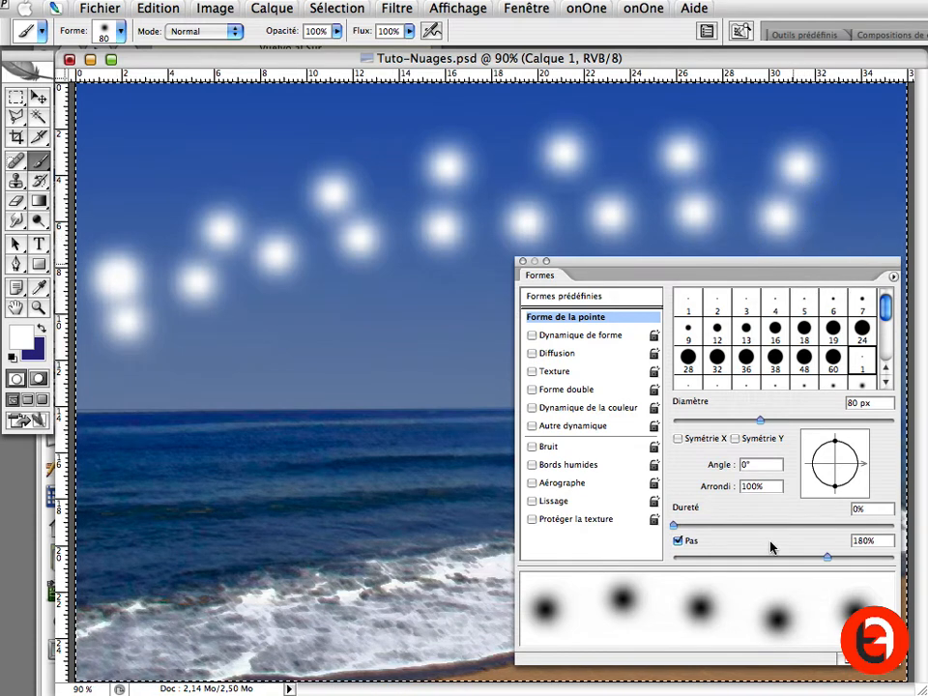
key("Delete")
- Set the brush spacing (Pas) to 25% and enable Dynamique de forme, keeping size variation controlled by Pression de la plume
left_click(709, 557)
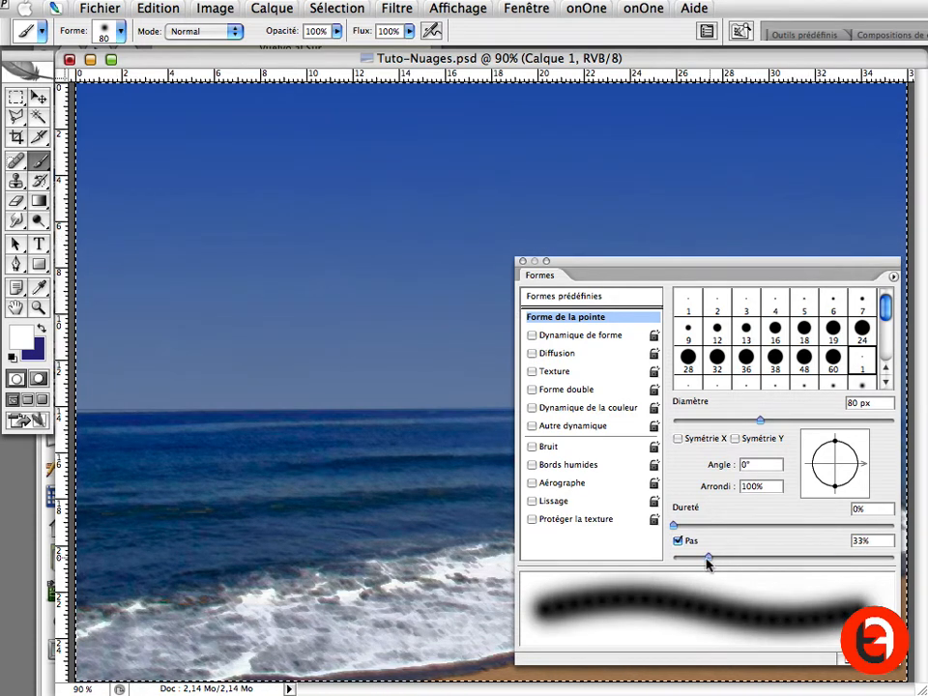
left_click_drag(703, 558, 697, 560)
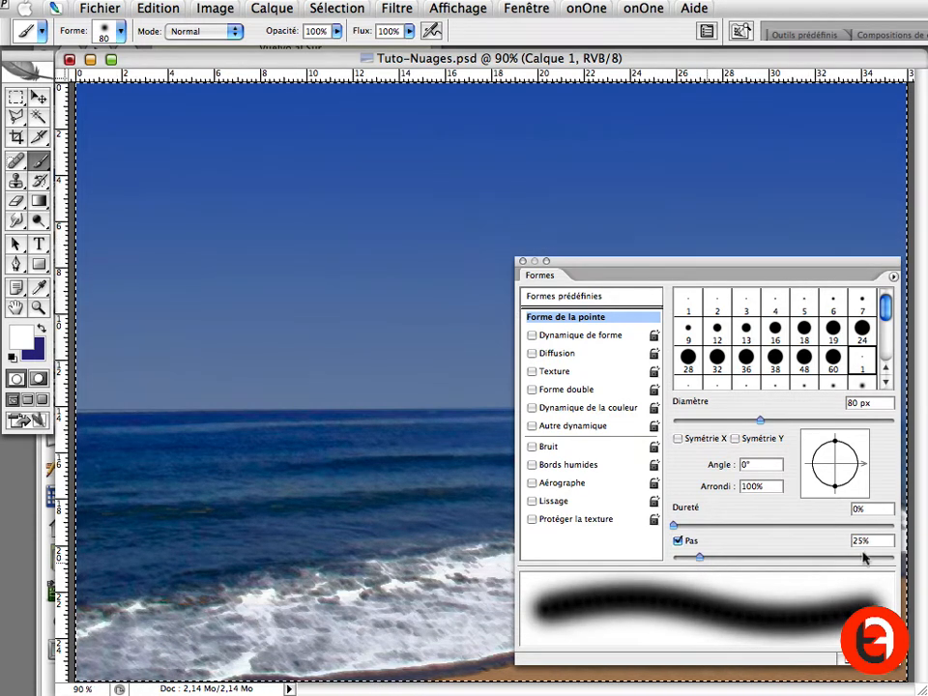
left_click(582, 336)
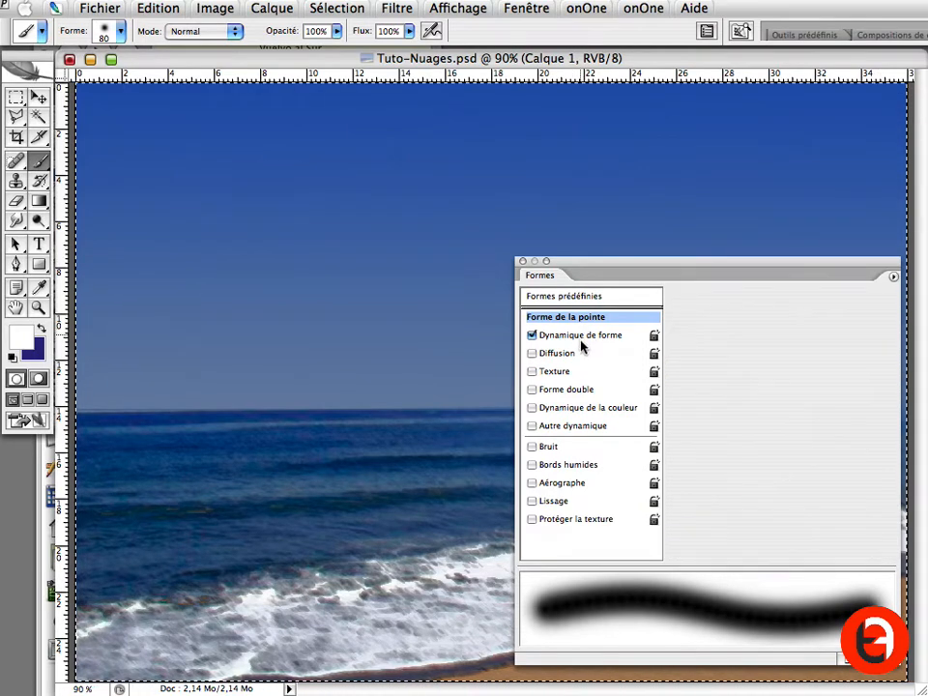
left_click(795, 326)
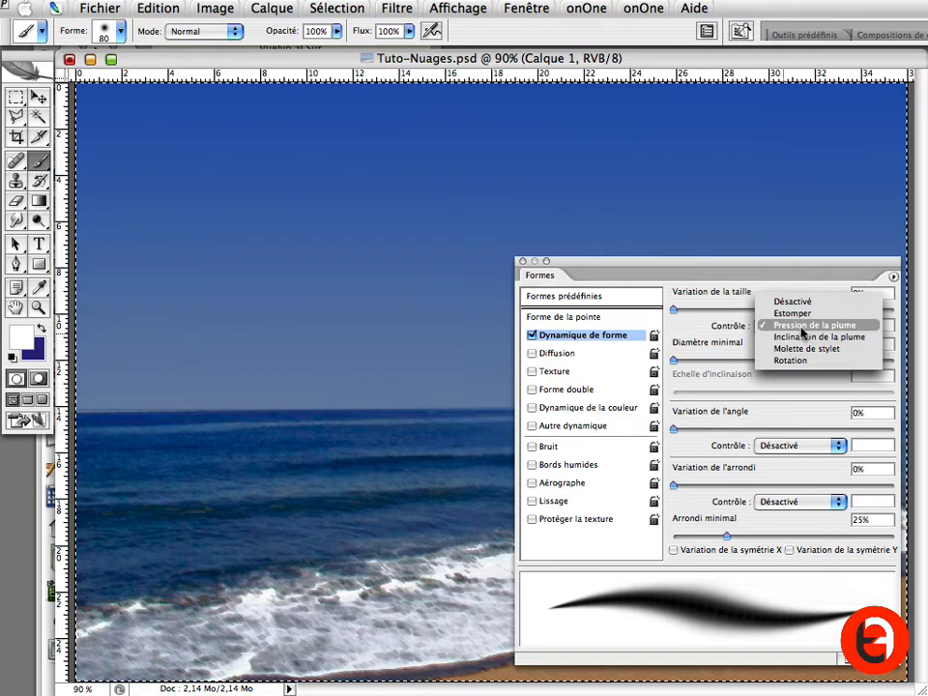
left_click(800, 326)
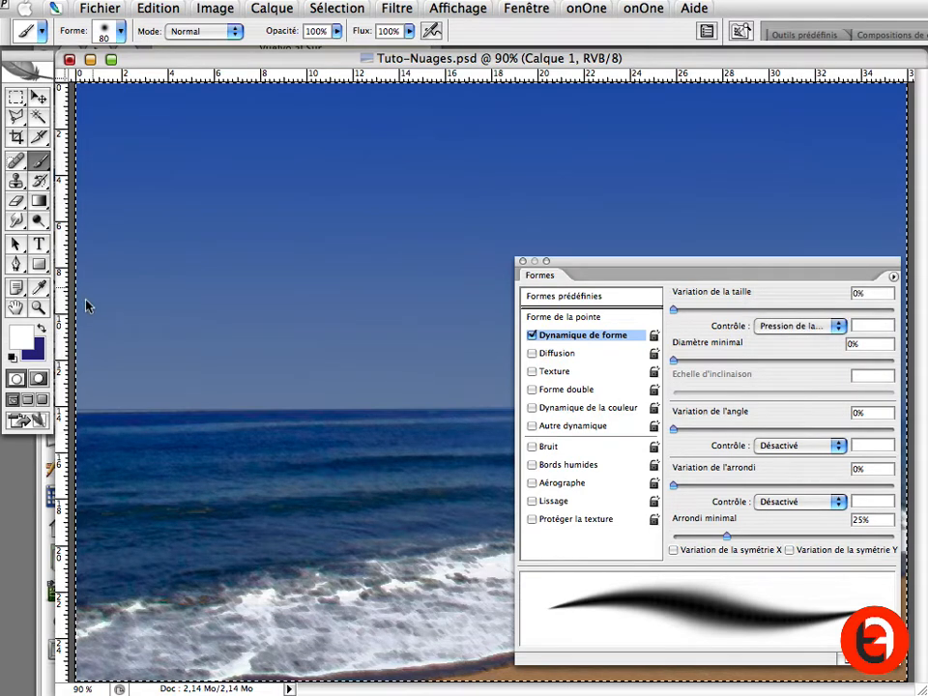
- Paint curved and diagonal white test strokes in the sky with varying pen pressure, and clear them
left_click(118, 311)
mouse_move(139, 322)
left_mouse_down()
mouse_move(178, 310)
mouse_move(260, 187)
mouse_move(310, 168)
mouse_move(414, 273)
mouse_move(336, 342)
mouse_move(216, 301)
mouse_move(174, 200)
mouse_move(203, 158)
left_mouse_up()
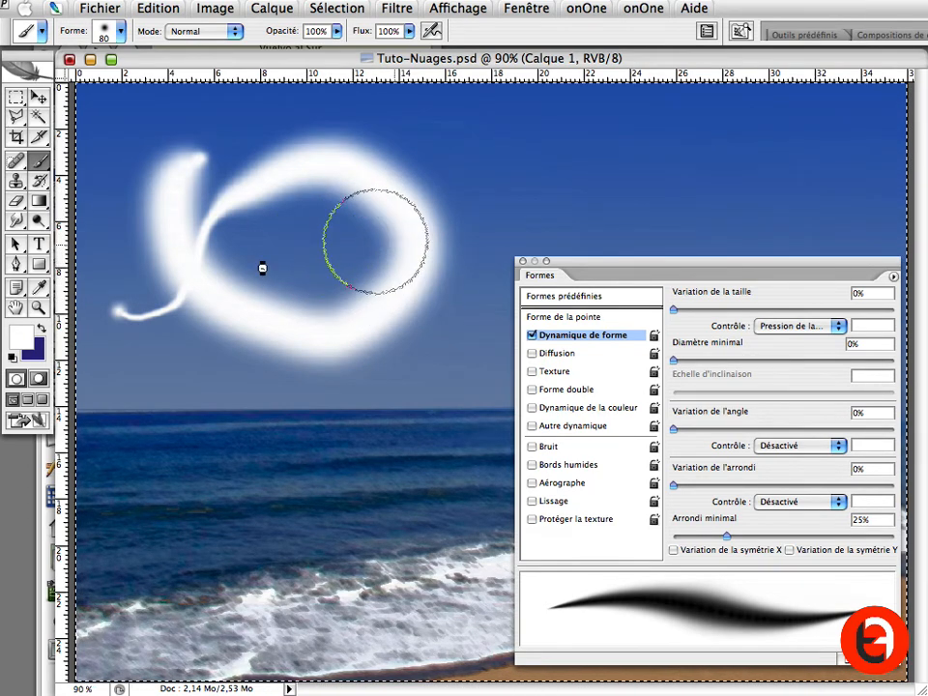
left_click_drag(203, 337, 604, 157)
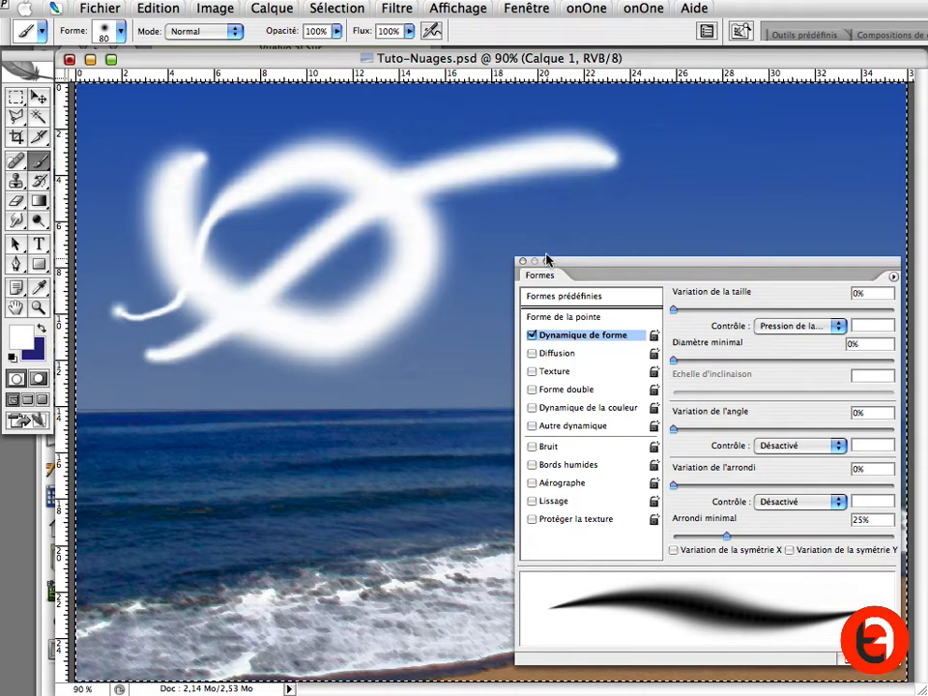
key("Delete")
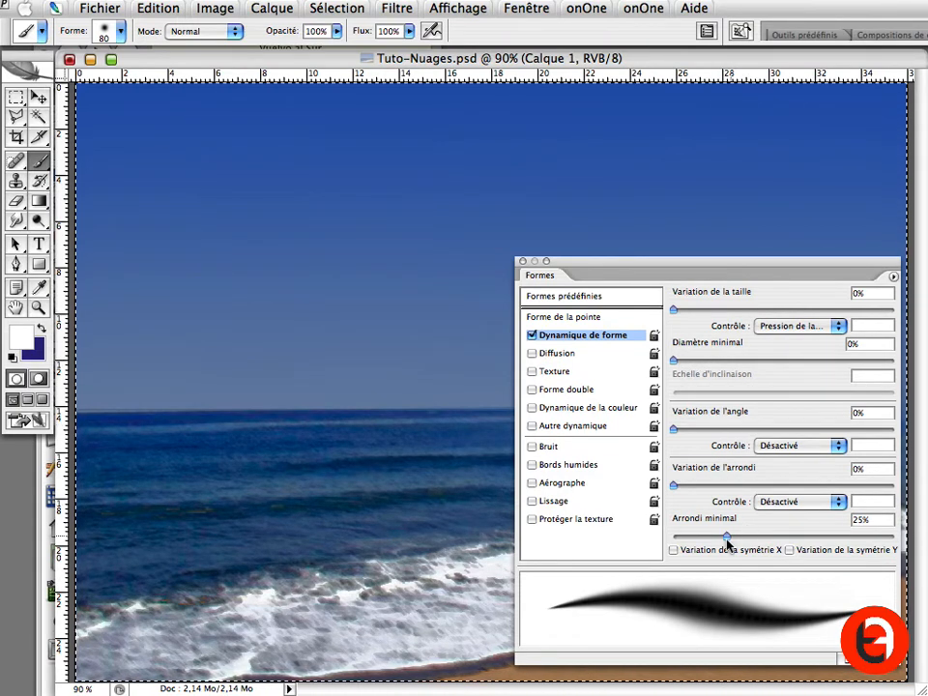
- Set Arrondi minimal to 24% and Variation de la taille to 39%, test them with one stroke across the sky, and undo the stroke
left_click_drag(727, 544, 724, 542)
left_click(714, 309)
left_click_drag(726, 317, 758, 315)
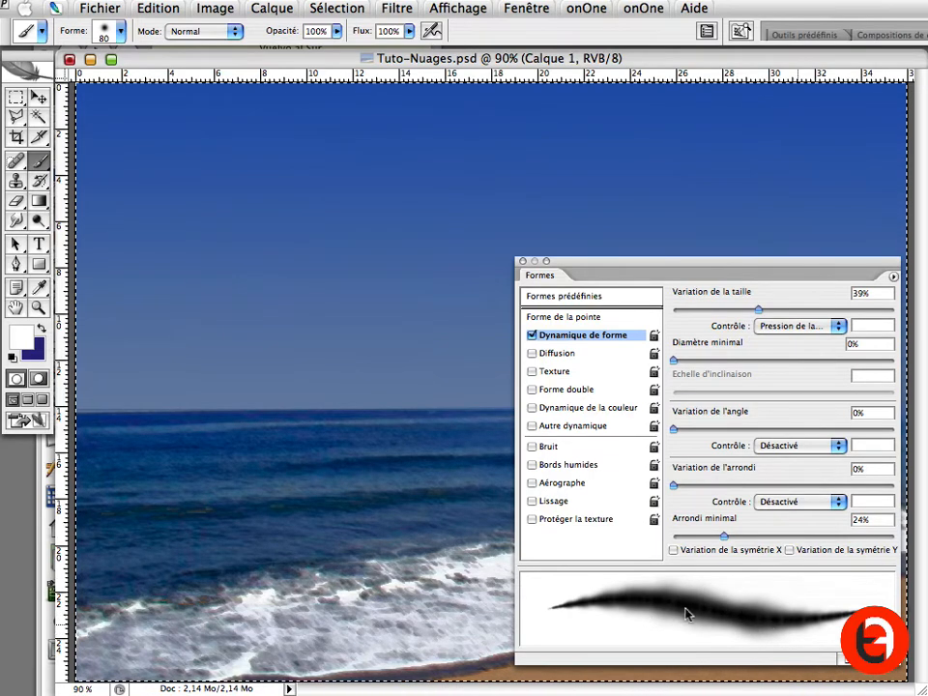
left_click_drag(137, 307, 690, 199)
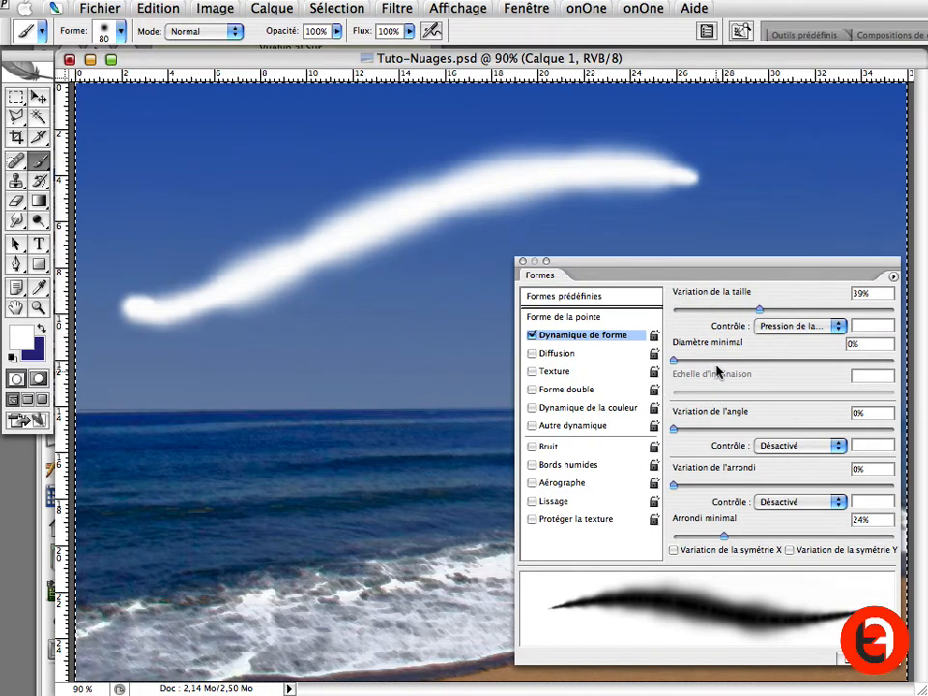
key("super+z")
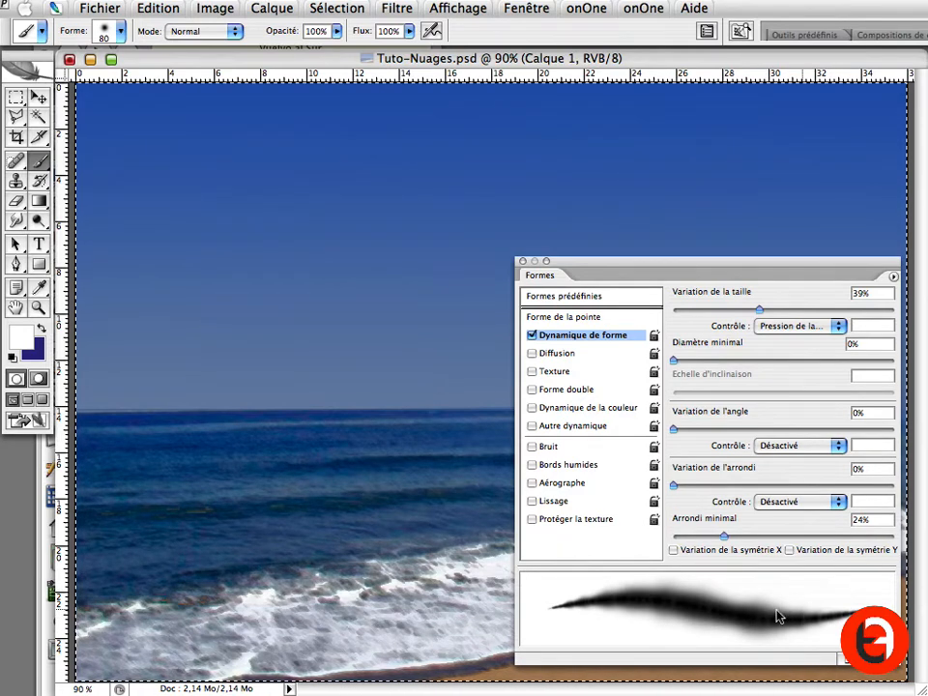
- Set Variation de la taille to 40%, Diamètre minimal to 18%, Variation de l'angle to 40%, Variation de l'arrondi to 44% and Arrondi minimal to 41%
left_click_drag(729, 363, 696, 357)
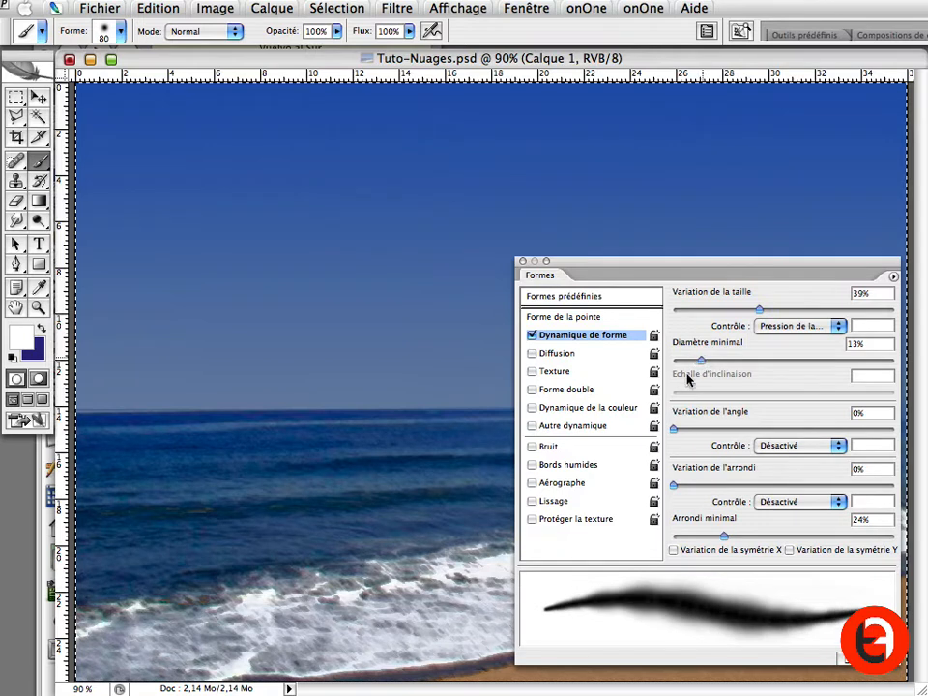
left_click_drag(761, 439, 733, 438)
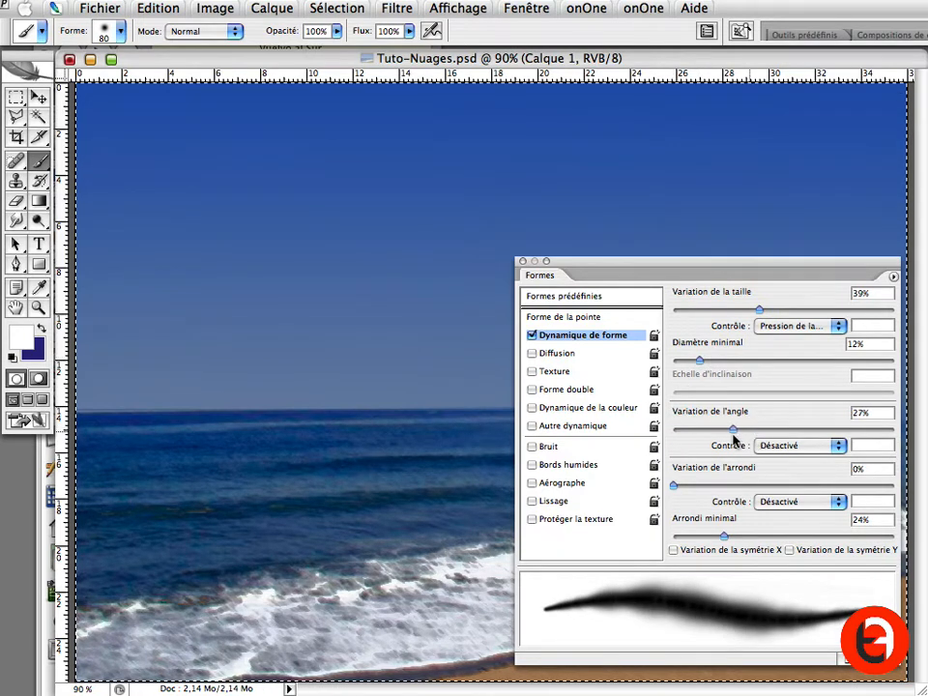
left_click_drag(728, 489, 769, 485)
left_click_drag(797, 537, 760, 537)
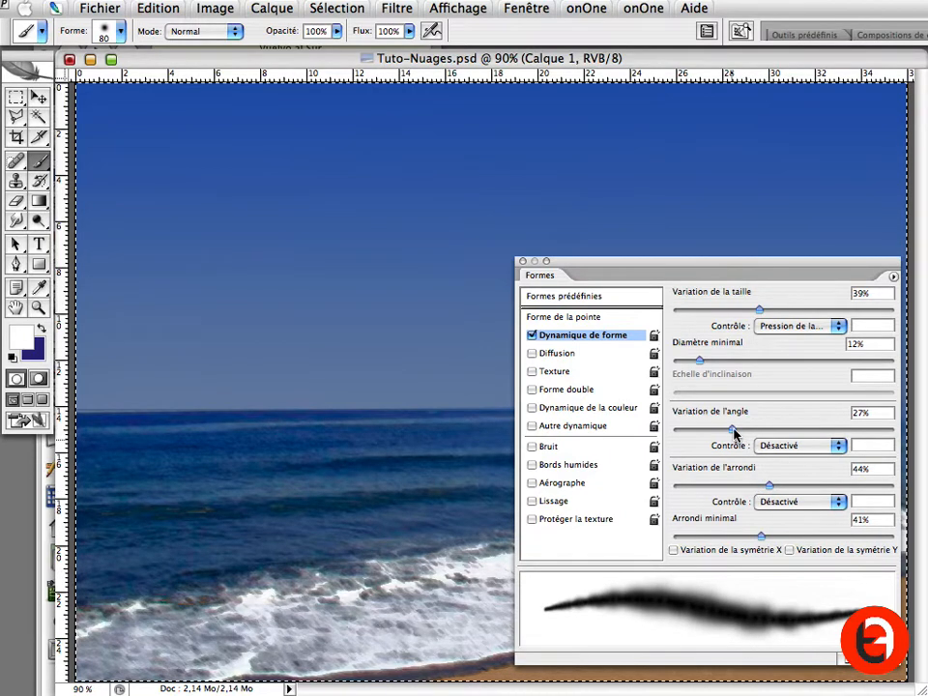
left_click_drag(763, 435, 761, 435)
mouse_move(702, 361)
left_mouse_down()
mouse_move(731, 359)
mouse_move(714, 359)
left_mouse_up()
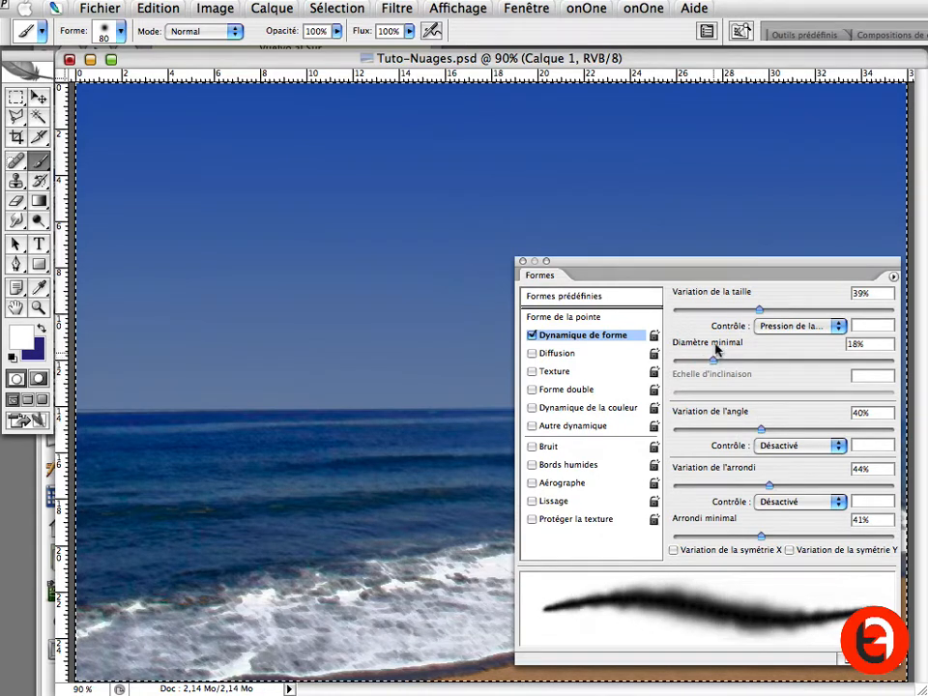
left_click_drag(758, 309, 732, 311)
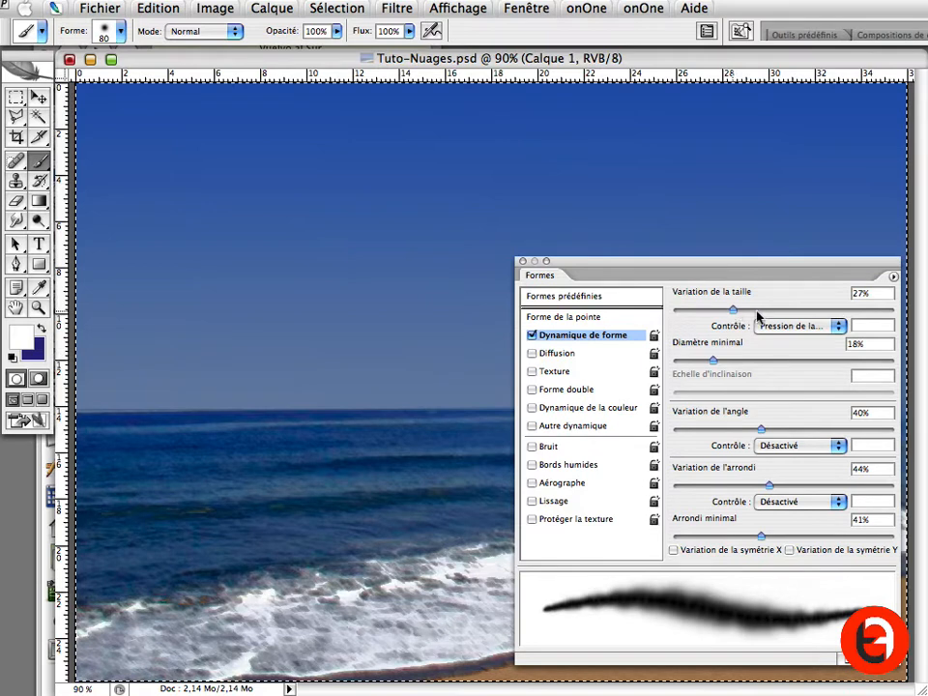
left_click(757, 310)
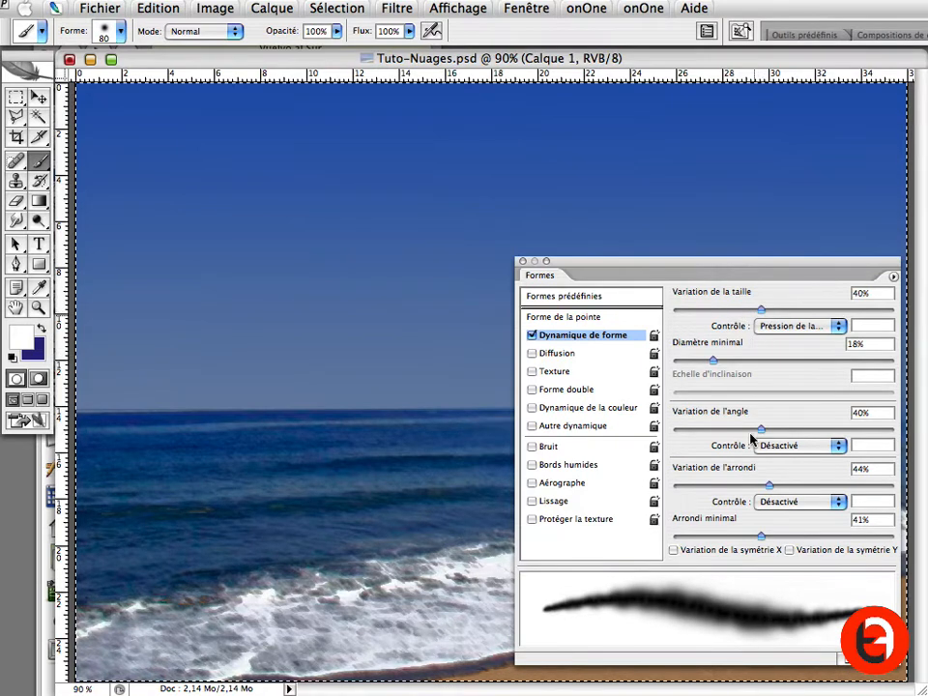
- Test the brush with a curved stroke doubling back across the sky, and set Variation de l'angle to 31%, Variation de l'arrondi to 54% and Arrondi minimal to 25%
left_click(128, 305)
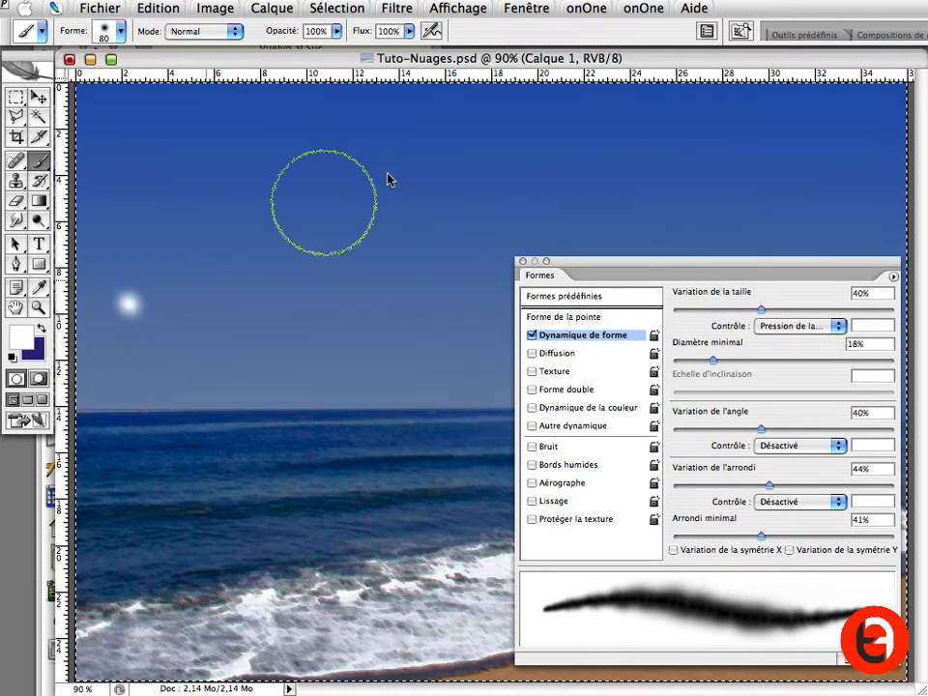
mouse_move(389, 180)
left_mouse_down()
mouse_move(629, 198)
mouse_move(330, 254)
left_mouse_up()
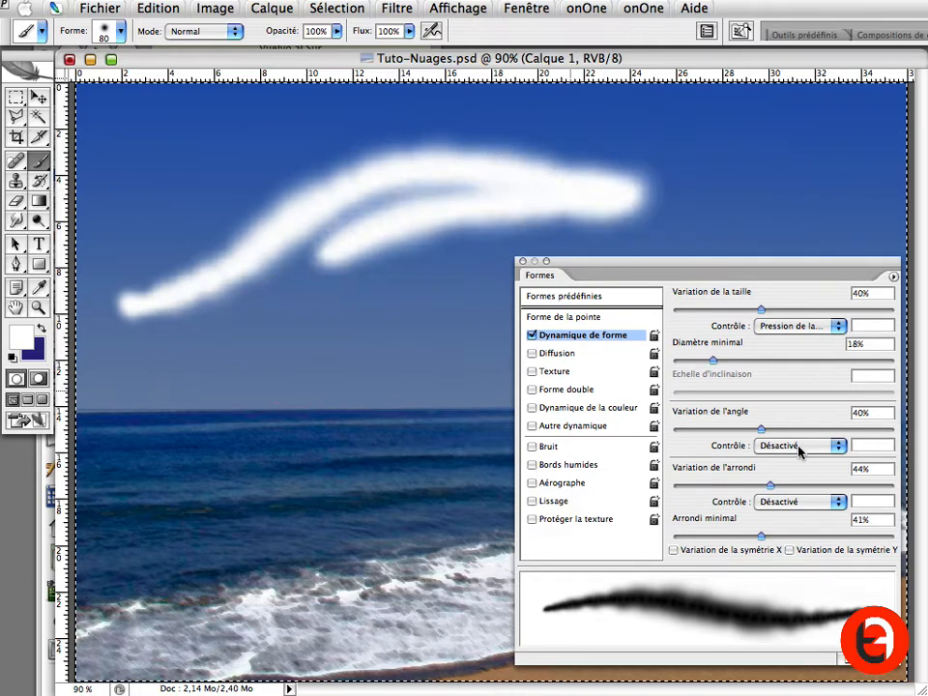
left_click_drag(758, 434, 742, 434)
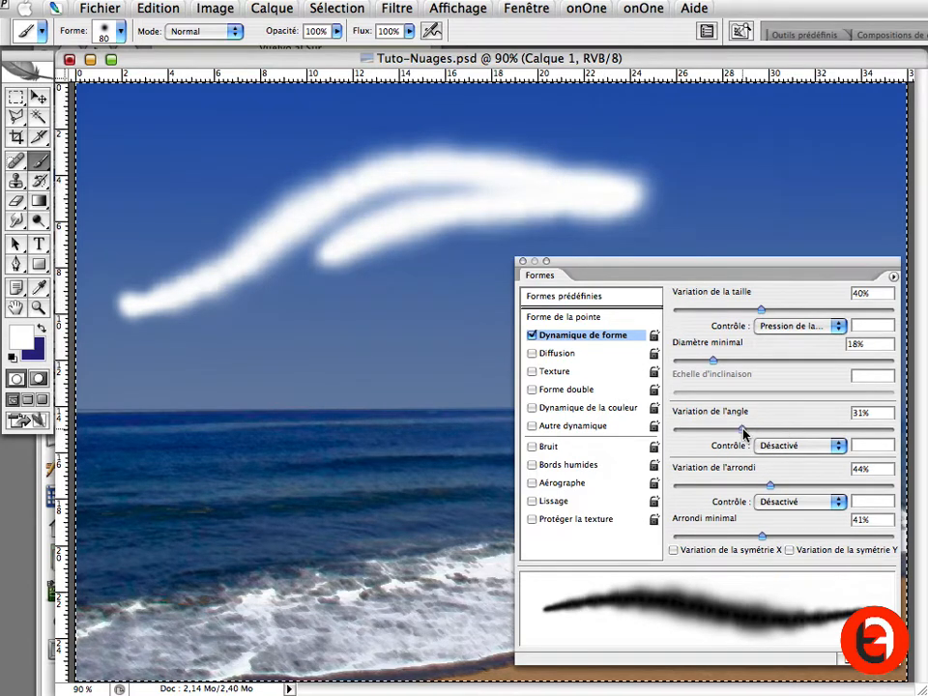
left_click_drag(804, 489, 792, 494)
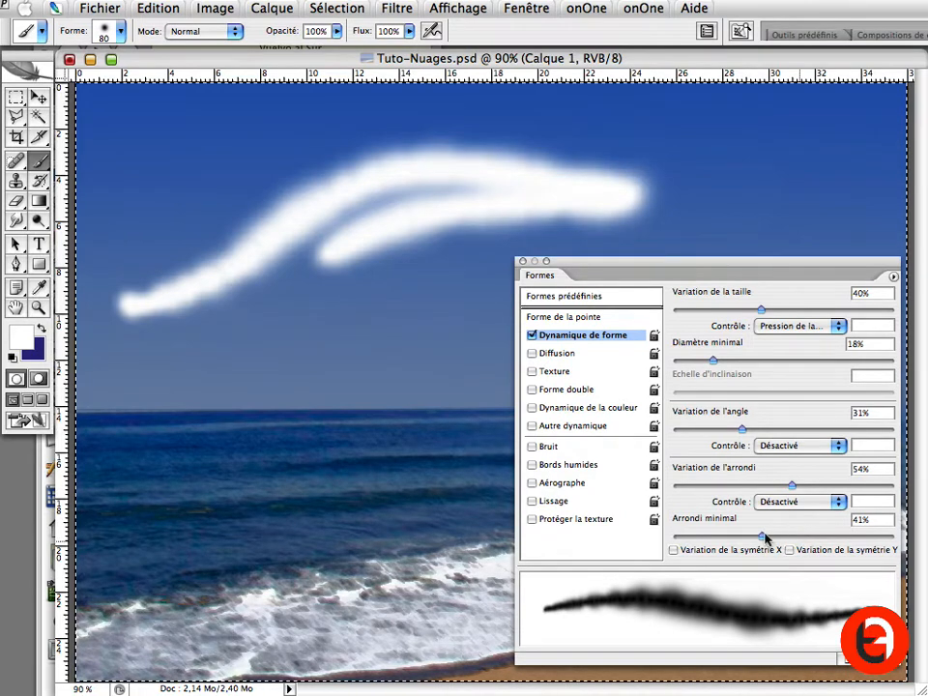
left_click_drag(803, 536, 725, 537)
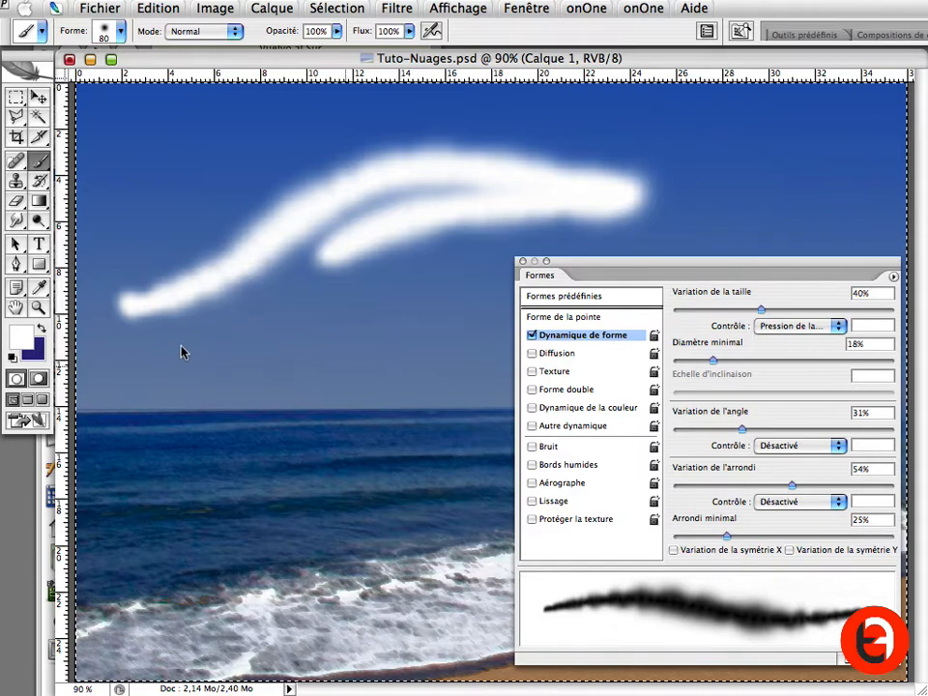
- Paint two crossing white test strokes below the existing ones, and clear all the strokes from the layer
mouse_move(155, 350)
left_mouse_down()
mouse_move(263, 335)
mouse_move(453, 274)
left_mouse_up()
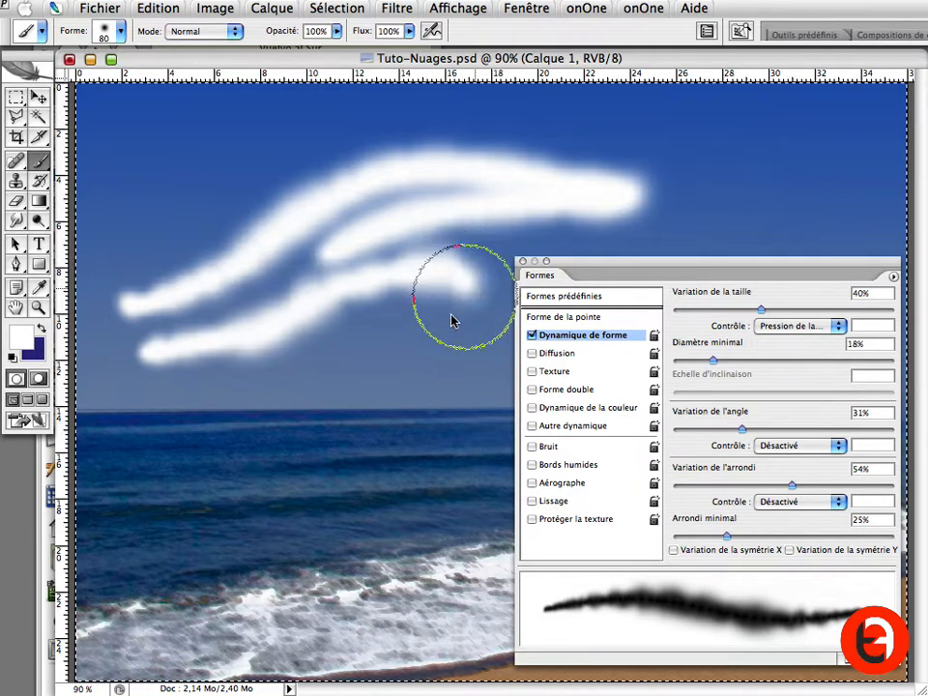
left_click_drag(449, 320, 182, 184)
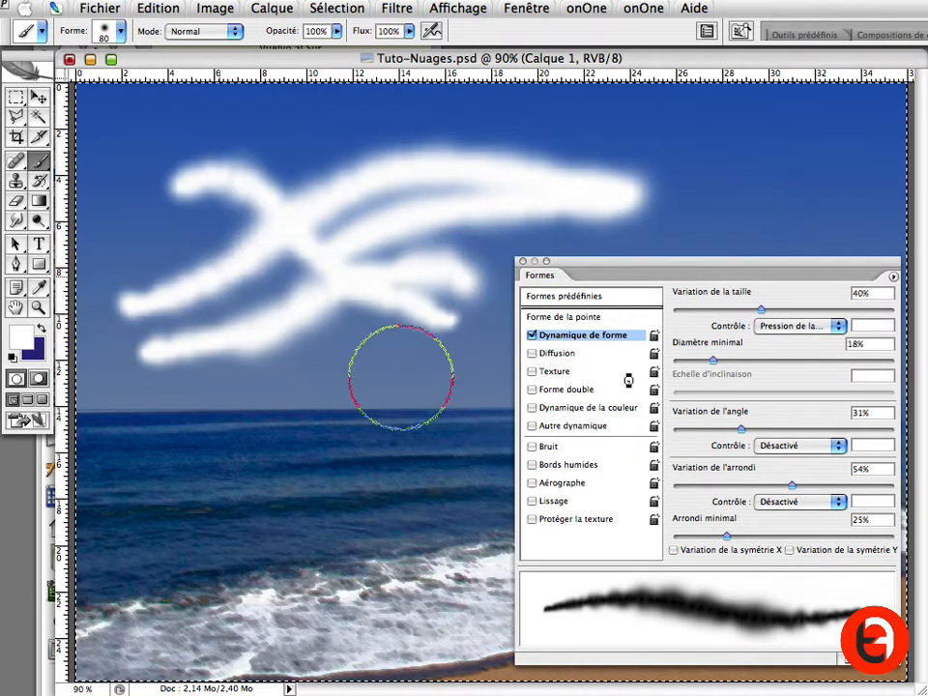
key("Delete")
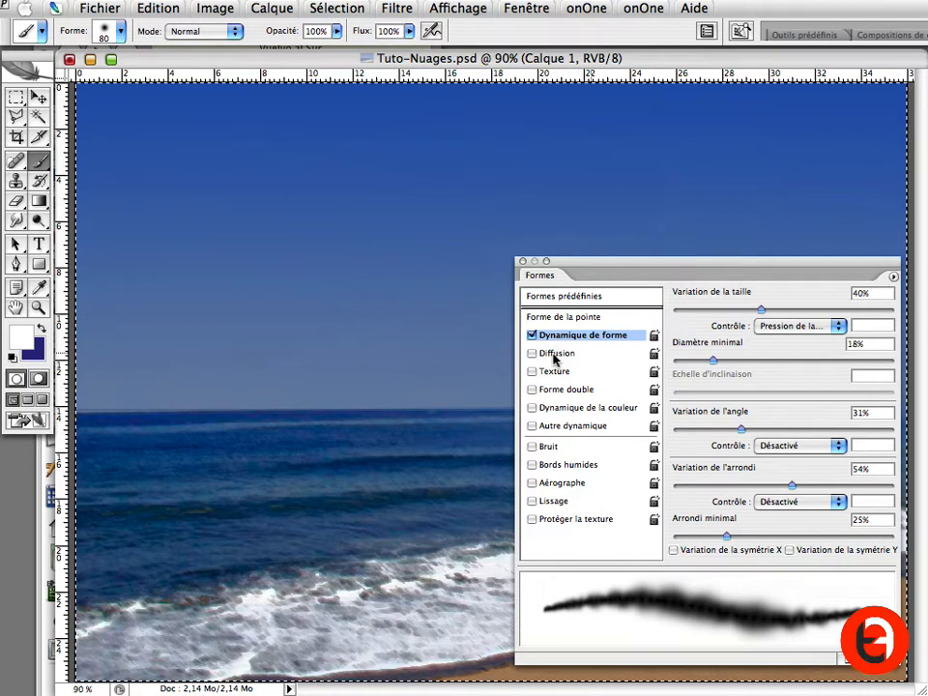
- Enable the brush's Diffusion option on both axes and set the scatter amount to 165%
left_click(564, 354)
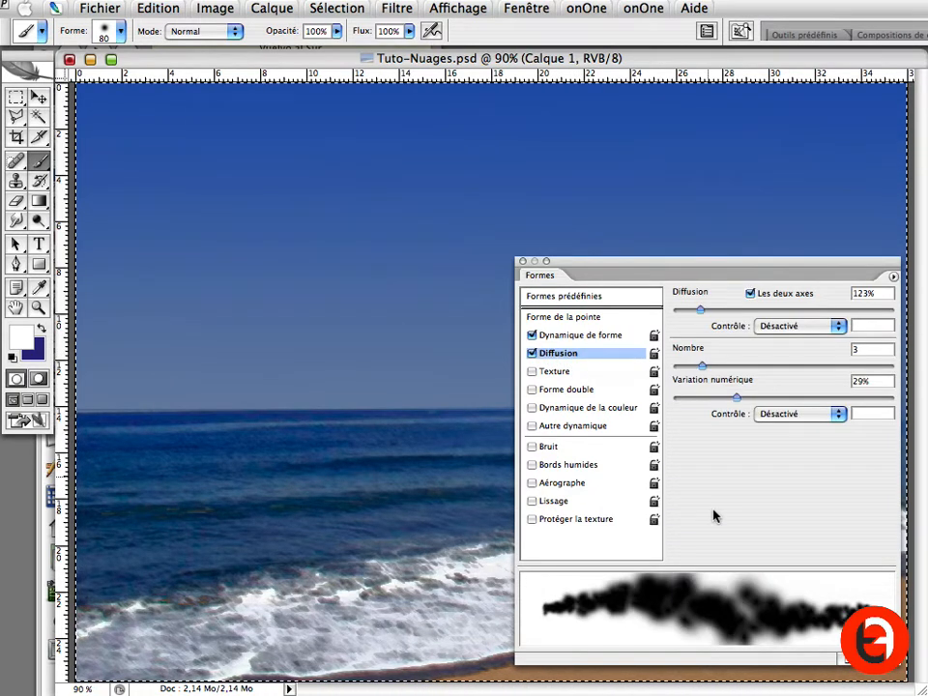
mouse_move(701, 311)
left_mouse_down()
mouse_move(790, 326)
mouse_move(696, 315)
mouse_move(707, 316)
left_mouse_up()
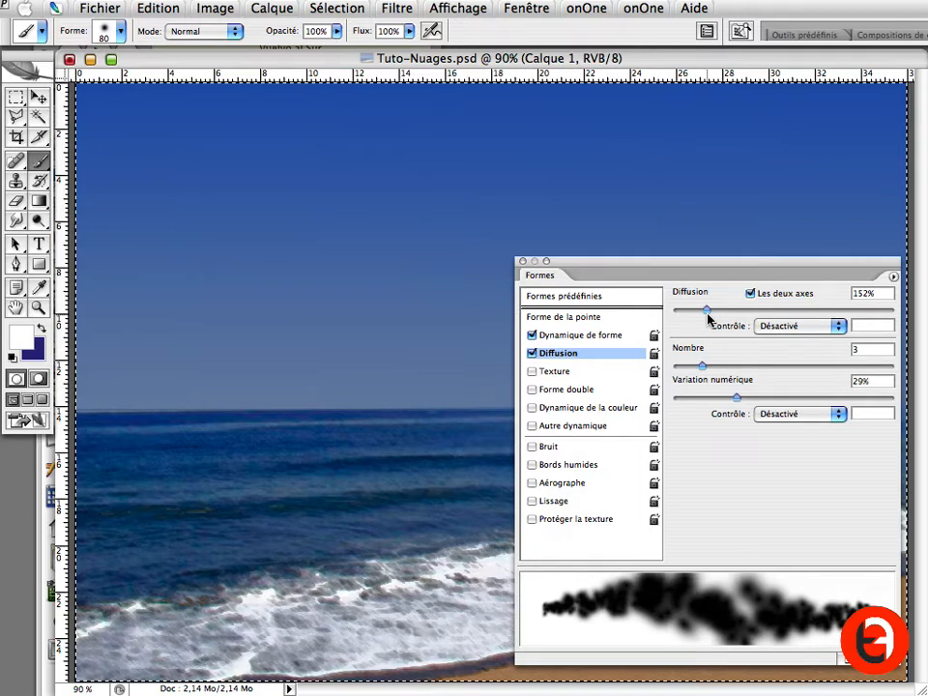
left_click_drag(707, 317, 703, 325)
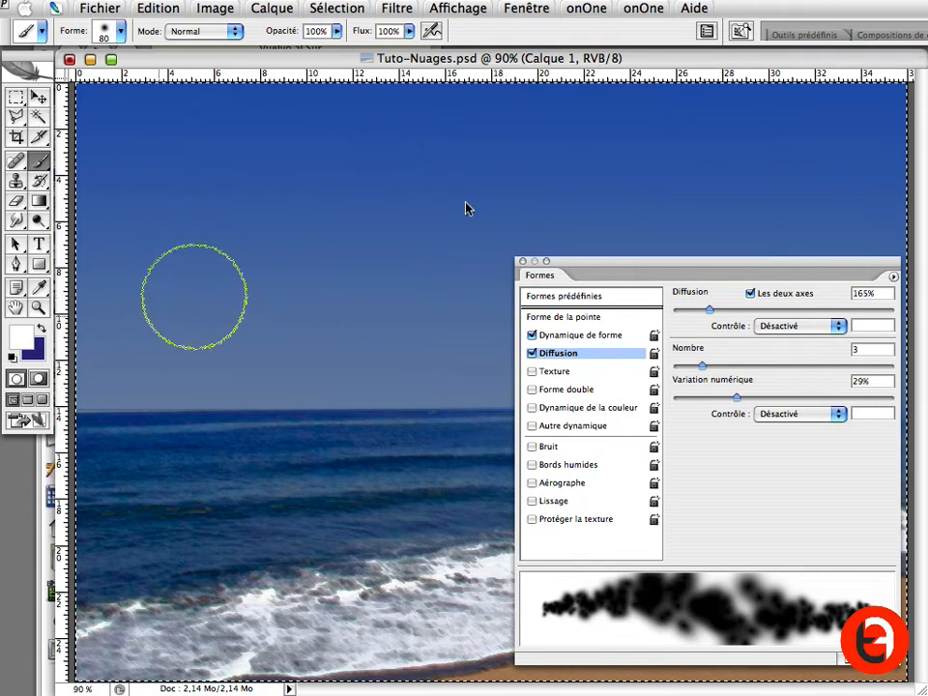
- Paint a scattered cloud-like test band across the sky, and reduce Diffusion to 111% and Nombre to 2
mouse_move(197, 294)
left_mouse_down()
mouse_move(305, 246)
mouse_move(252, 278)
mouse_move(410, 229)
left_mouse_up()
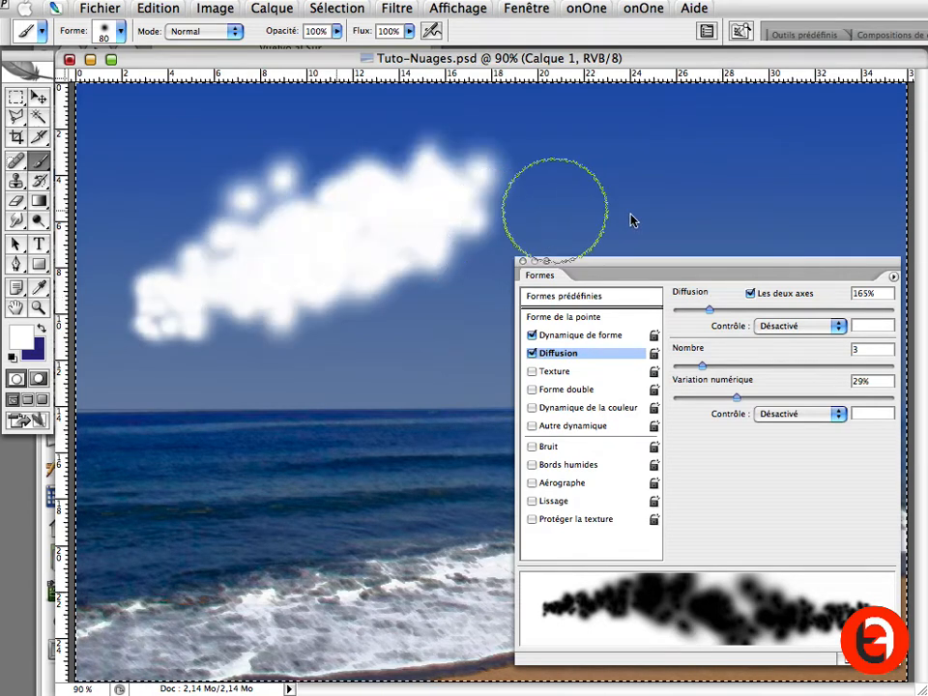
left_click_drag(541, 203, 621, 213)
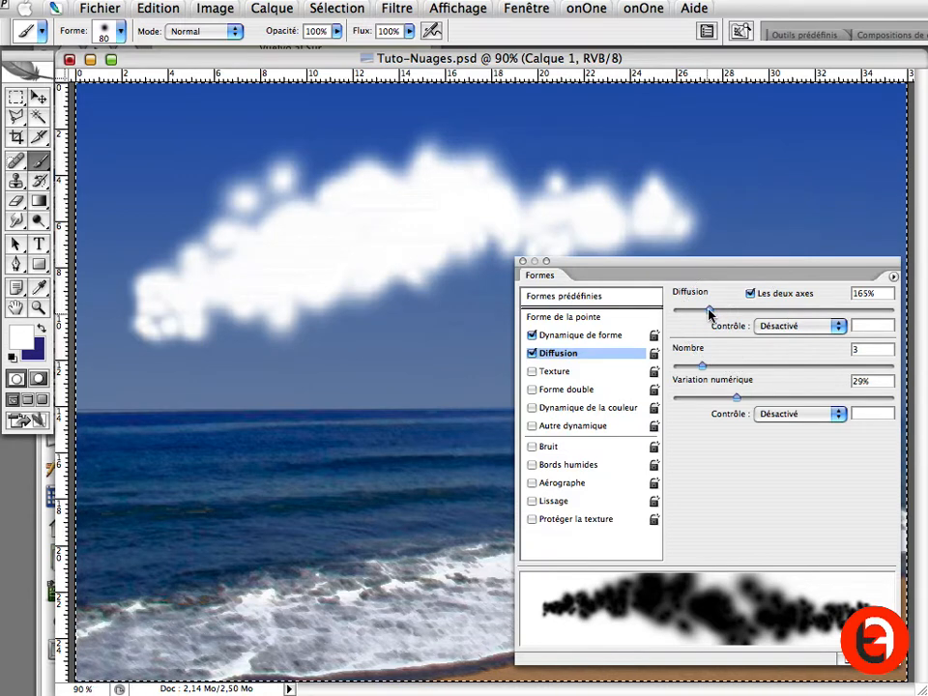
left_click(698, 311)
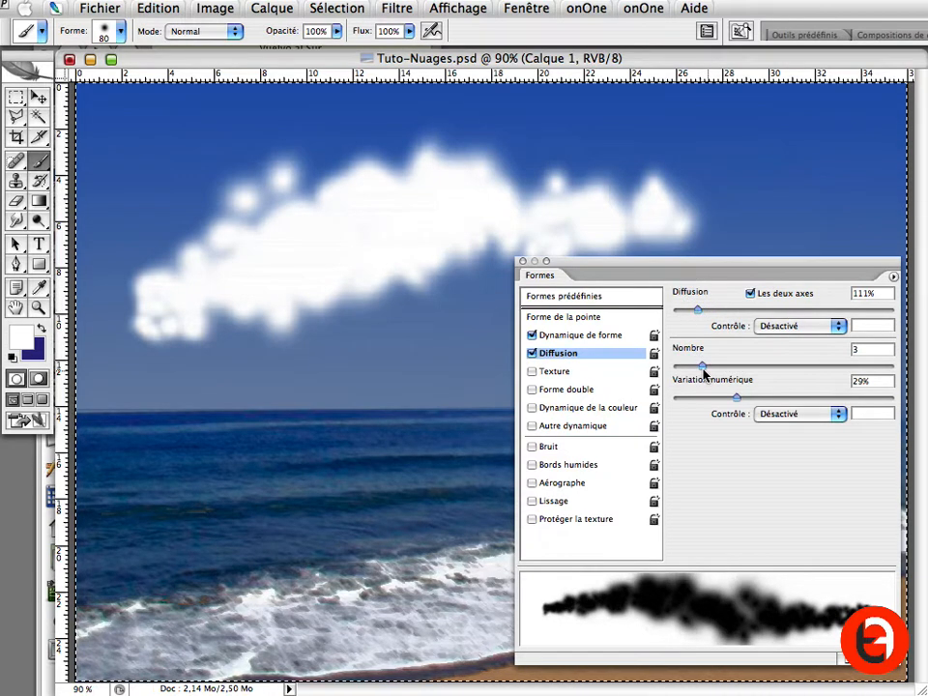
left_click(776, 367)
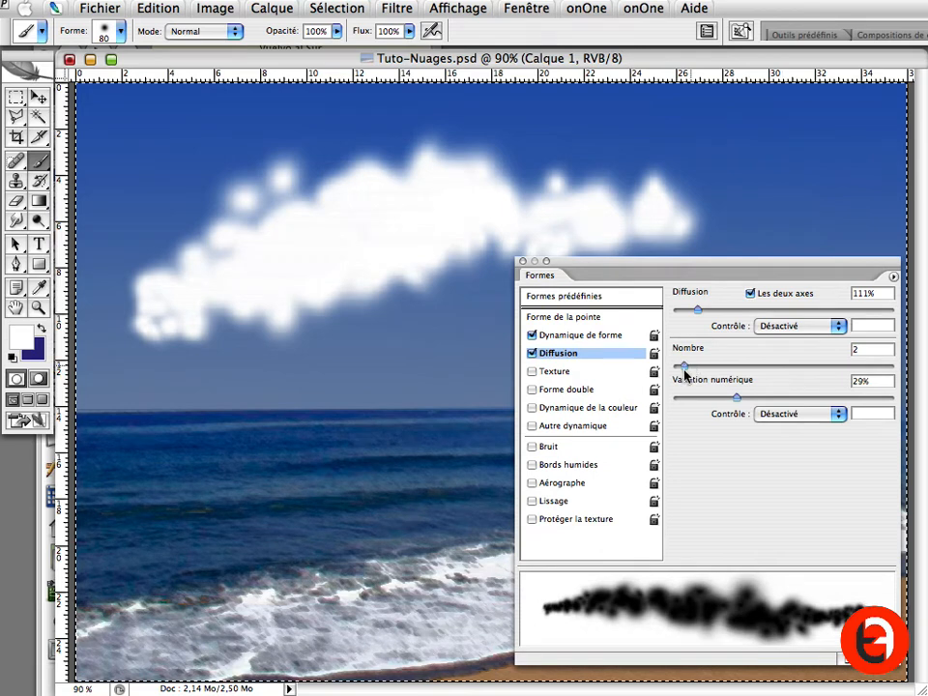
- Set Nombre to 3, and replace the test band with a new one rising across the sky
left_click_drag(683, 367, 692, 371)
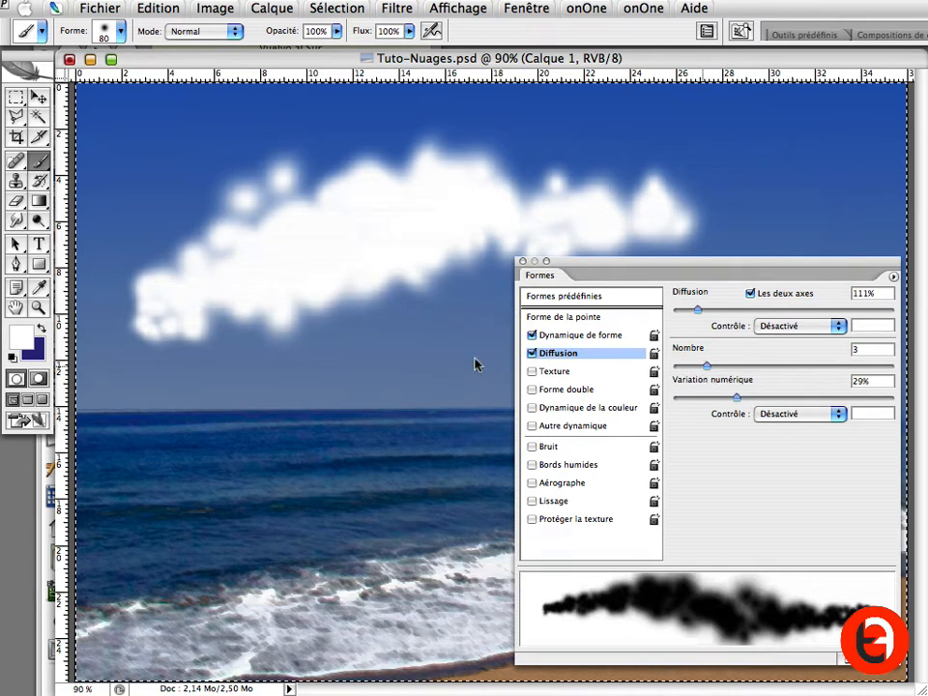
key("ctrl+z")
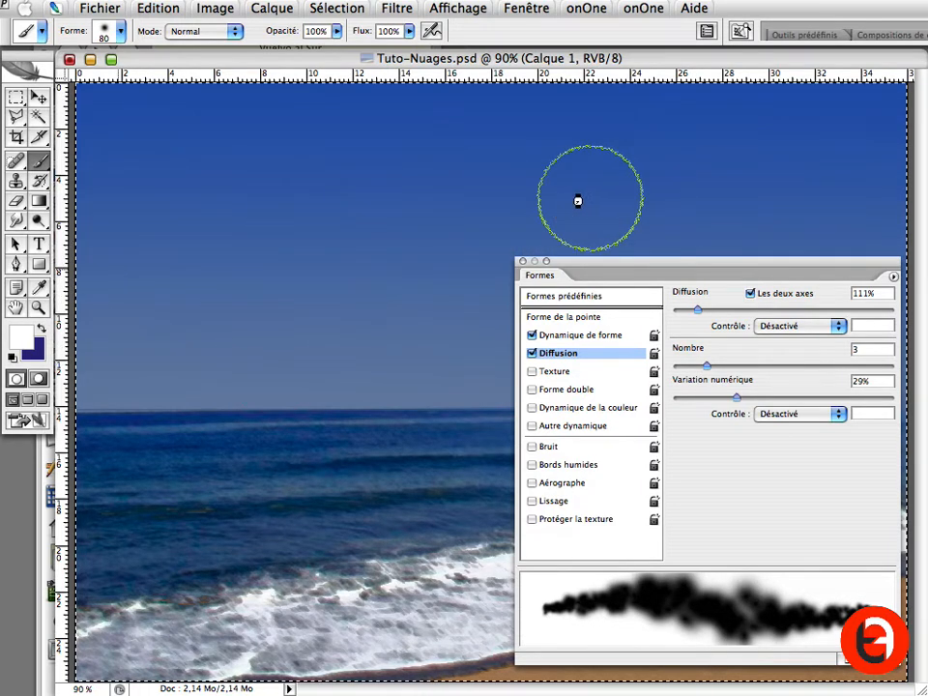
mouse_move(110, 287)
left_mouse_down()
mouse_move(382, 176)
mouse_move(626, 181)
left_mouse_up()
mouse_move(384, 227)
left_mouse_down()
mouse_move(412, 213)
mouse_move(580, 203)
left_mouse_up()
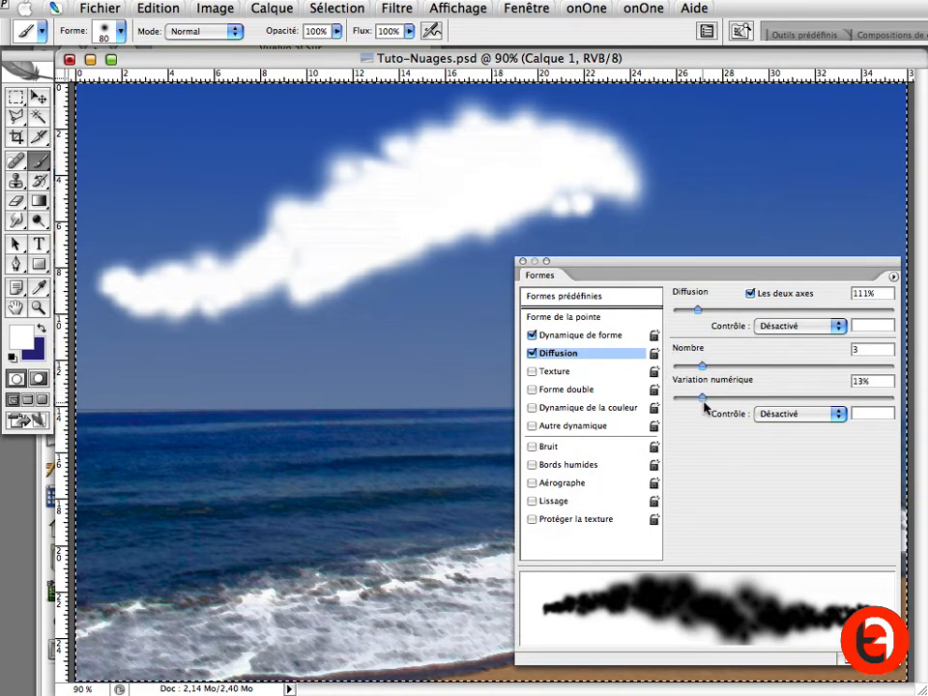
- Set Variation numérique to 26% with Nombre at 3, and repaint the test as a flat-bottomed white cloud
mouse_move(702, 406)
left_mouse_down()
mouse_move(833, 413)
mouse_move(733, 406)
left_mouse_up()
left_click_drag(699, 368, 689, 372)
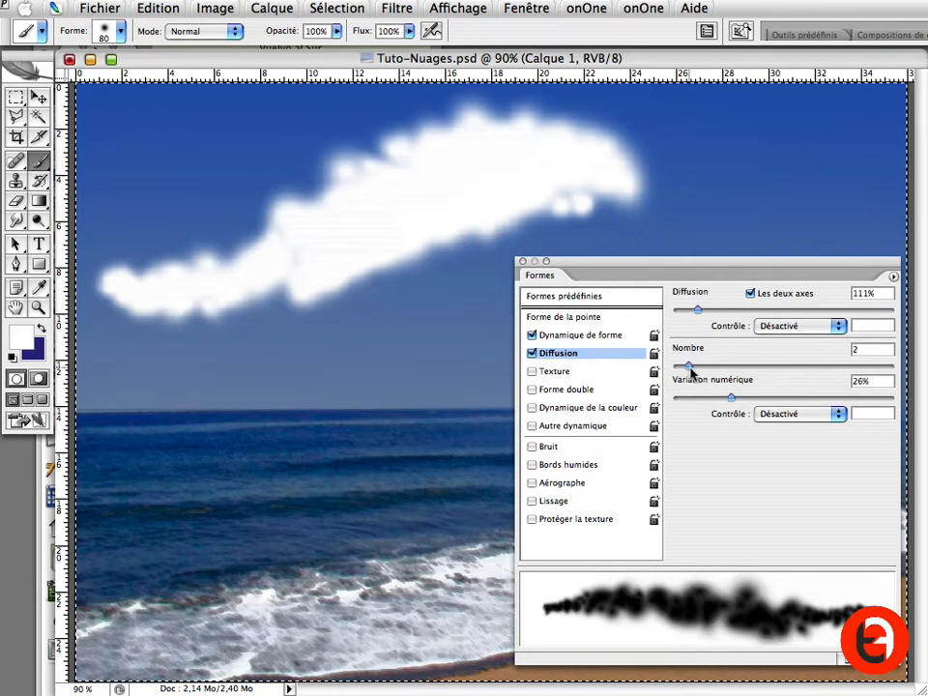
left_click(697, 371)
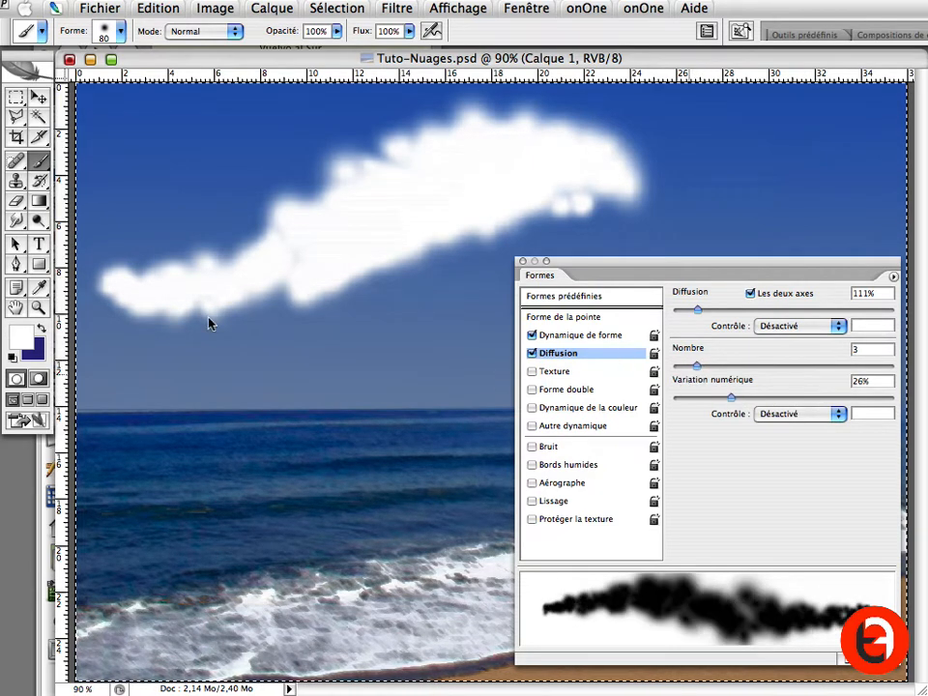
key("super+z")
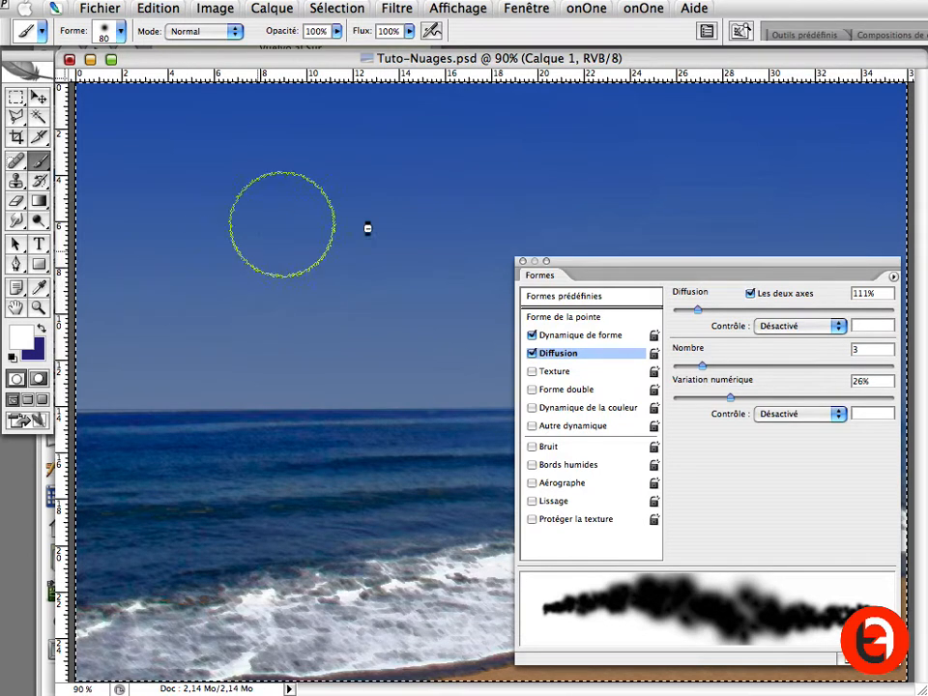
mouse_move(153, 279)
left_mouse_down()
mouse_move(337, 203)
mouse_move(230, 221)
mouse_move(118, 283)
mouse_move(118, 269)
mouse_move(455, 245)
mouse_move(379, 252)
mouse_move(459, 263)
mouse_move(337, 273)
mouse_move(199, 262)
mouse_move(439, 263)
mouse_move(534, 294)
left_mouse_up()
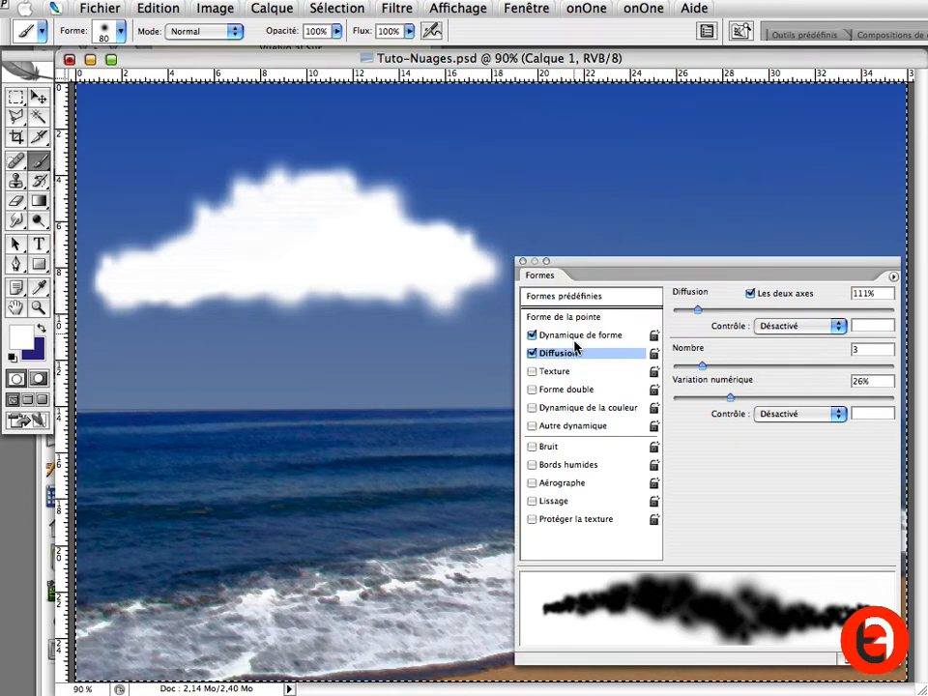
- Set Diamètre minimal to 11% in Dynamique de forme, and replace the test cloud with a new one
left_click(565, 334)
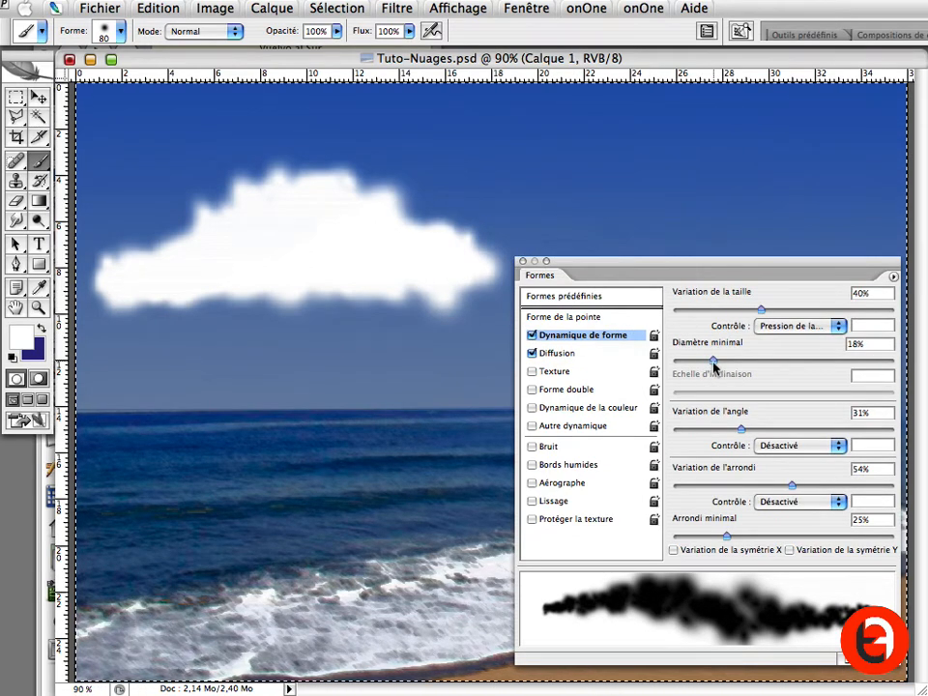
left_click_drag(702, 364, 694, 370)
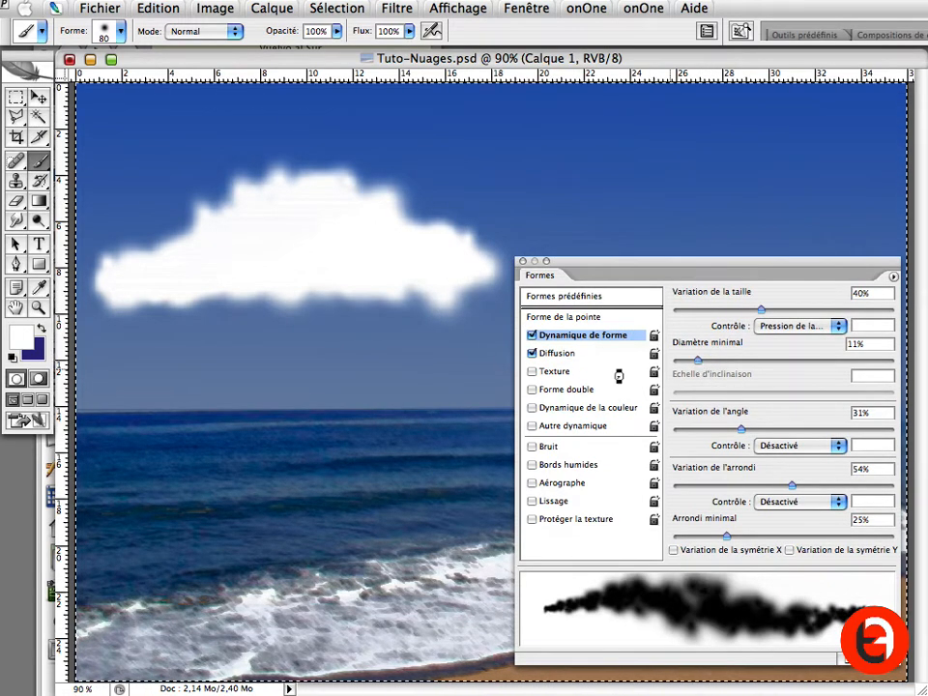
key("Delete")
mouse_move(135, 259)
left_mouse_down()
mouse_move(161, 259)
mouse_move(150, 280)
mouse_move(217, 232)
mouse_move(171, 252)
mouse_move(221, 212)
mouse_move(357, 229)
mouse_move(329, 215)
left_mouse_up()
mouse_move(213, 258)
left_mouse_down()
mouse_move(125, 265)
mouse_move(445, 247)
left_mouse_up()
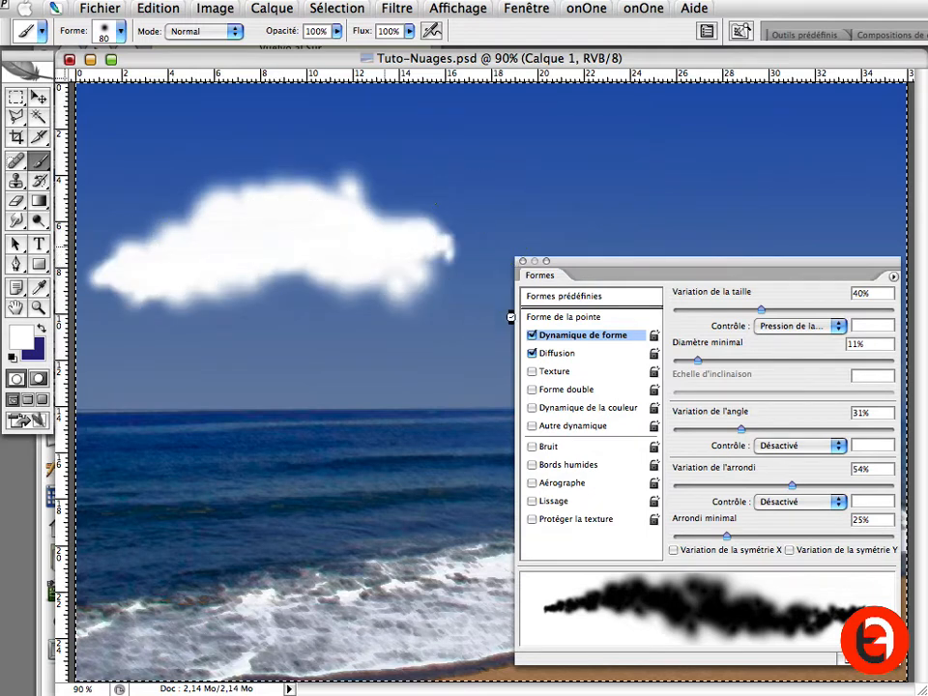
- Set Diffusion to 103% and Nombre to 4, and replace the test cloud with a wider two-humped one
left_click(575, 355)
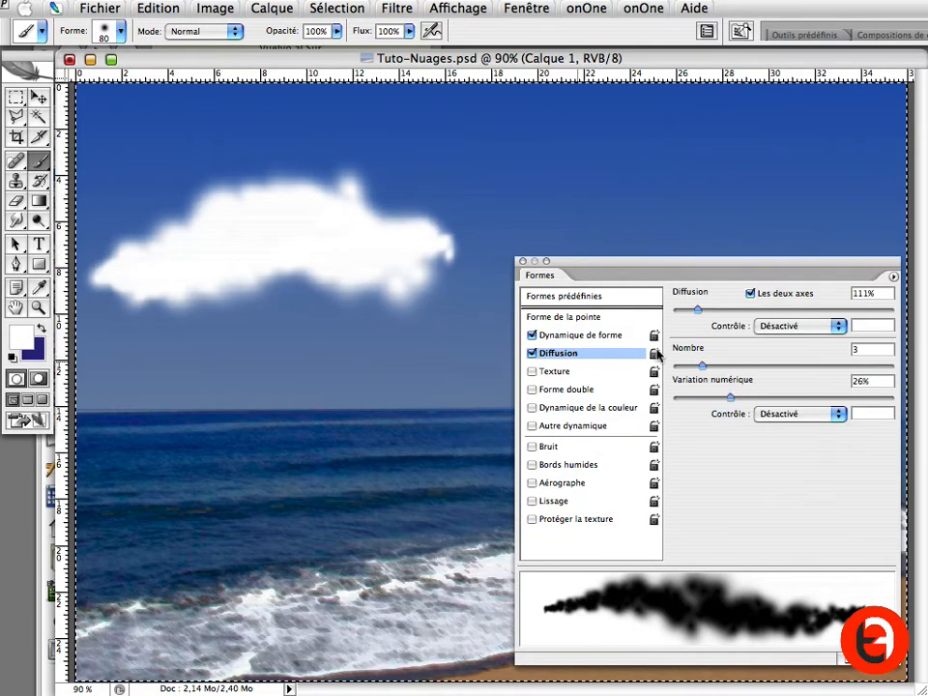
left_click_drag(695, 372, 714, 367)
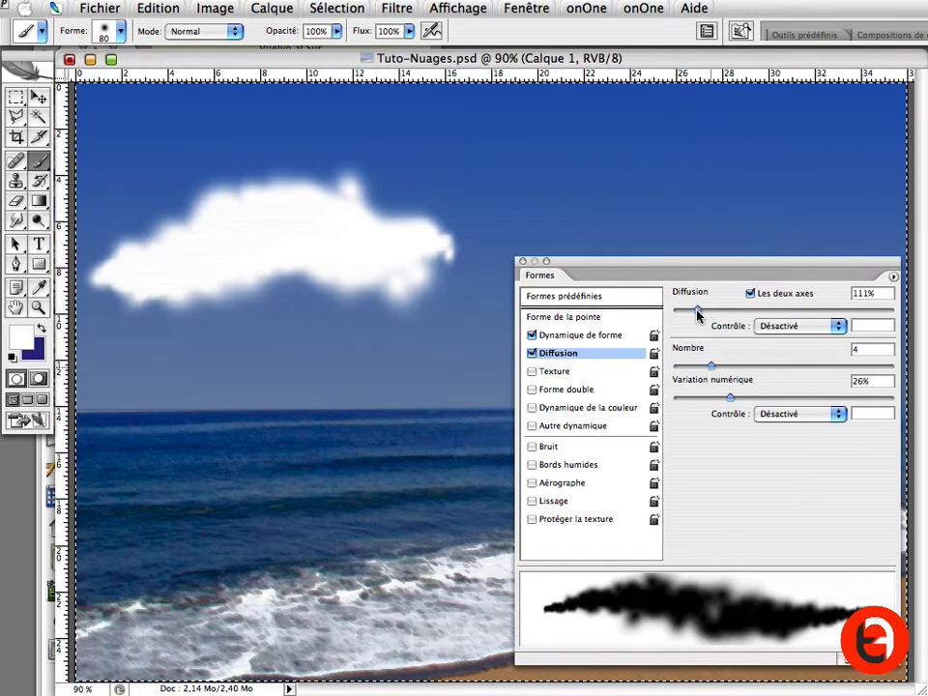
key("Delete")
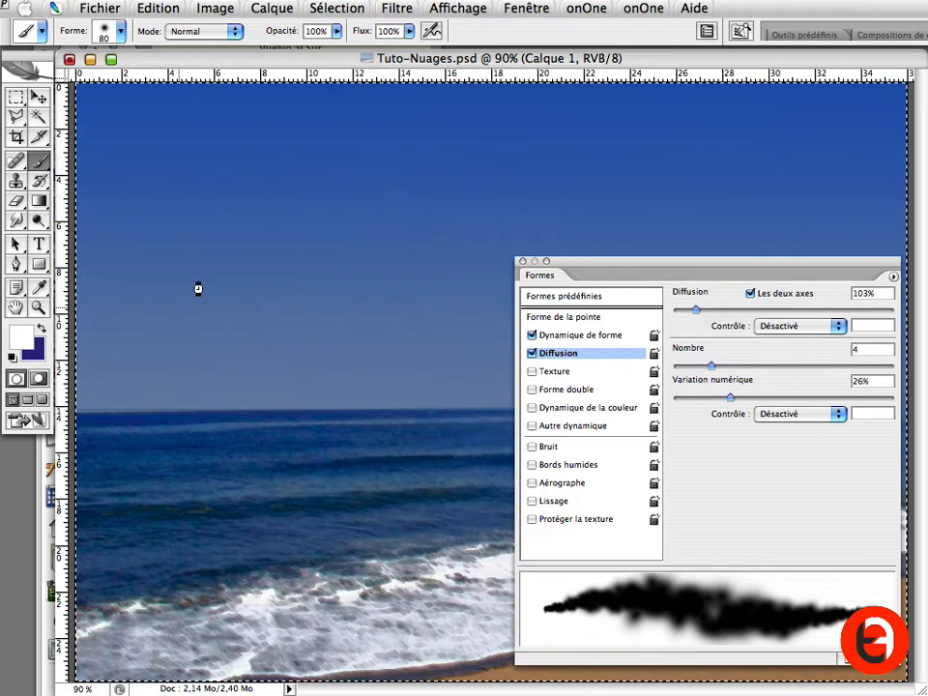
left_click(147, 304)
mouse_move(145, 304)
left_mouse_down()
mouse_move(294, 240)
mouse_move(338, 255)
mouse_move(234, 255)
mouse_move(327, 292)
mouse_move(296, 286)
mouse_move(424, 288)
mouse_move(411, 271)
mouse_move(417, 241)
mouse_move(449, 262)
mouse_move(387, 265)
mouse_move(402, 275)
mouse_move(389, 274)
mouse_move(502, 292)
mouse_move(476, 298)
mouse_move(458, 271)
left_mouse_up()
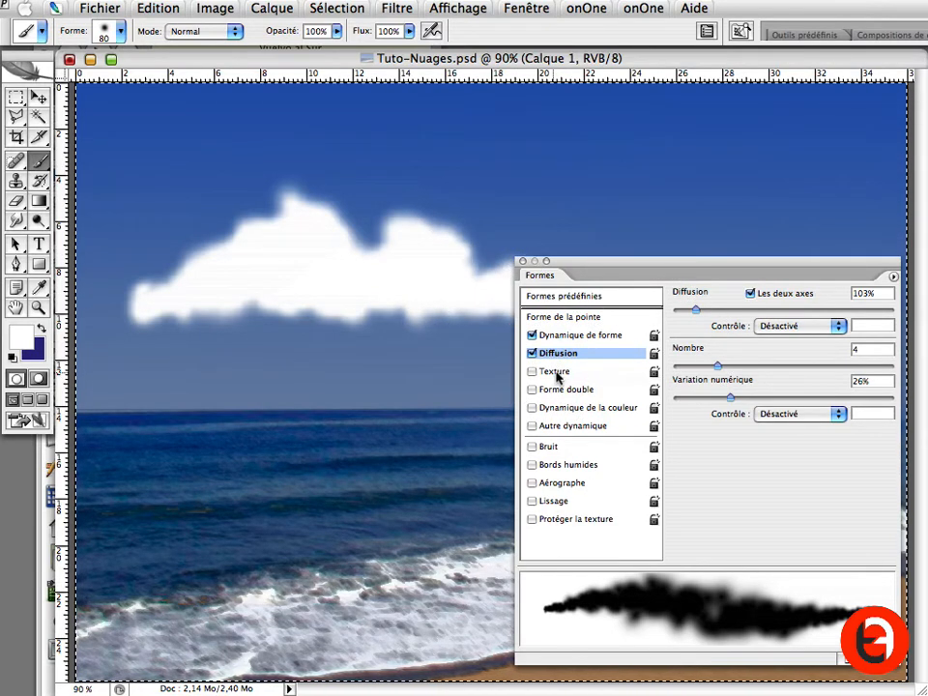
- Enable the brush's Texture option and browse the available patterns, keeping the red and blue plaid
left_click(557, 377)
left_click(555, 373)
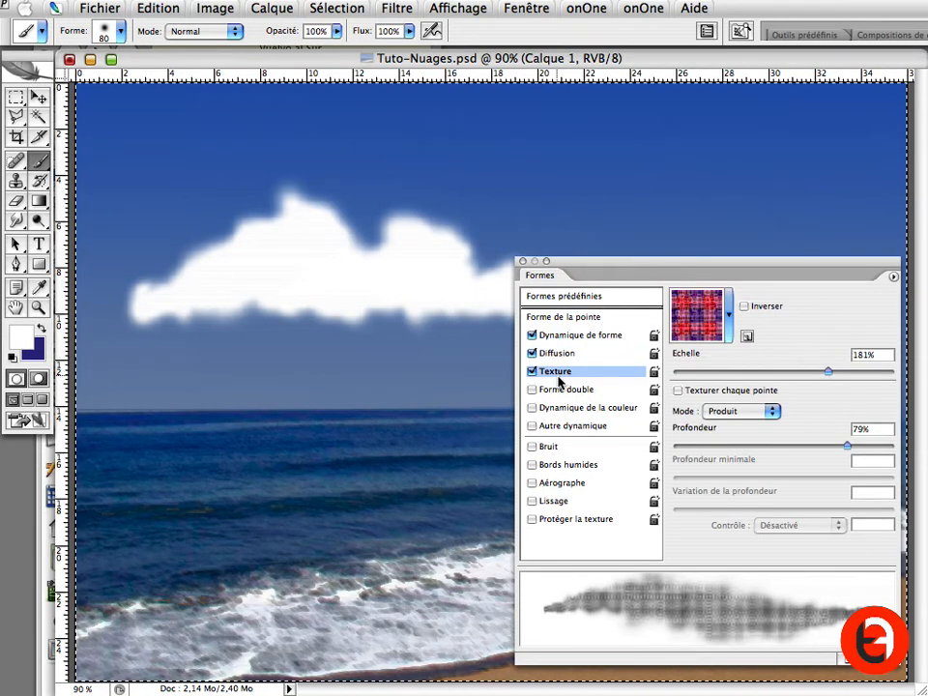
left_click(726, 327)
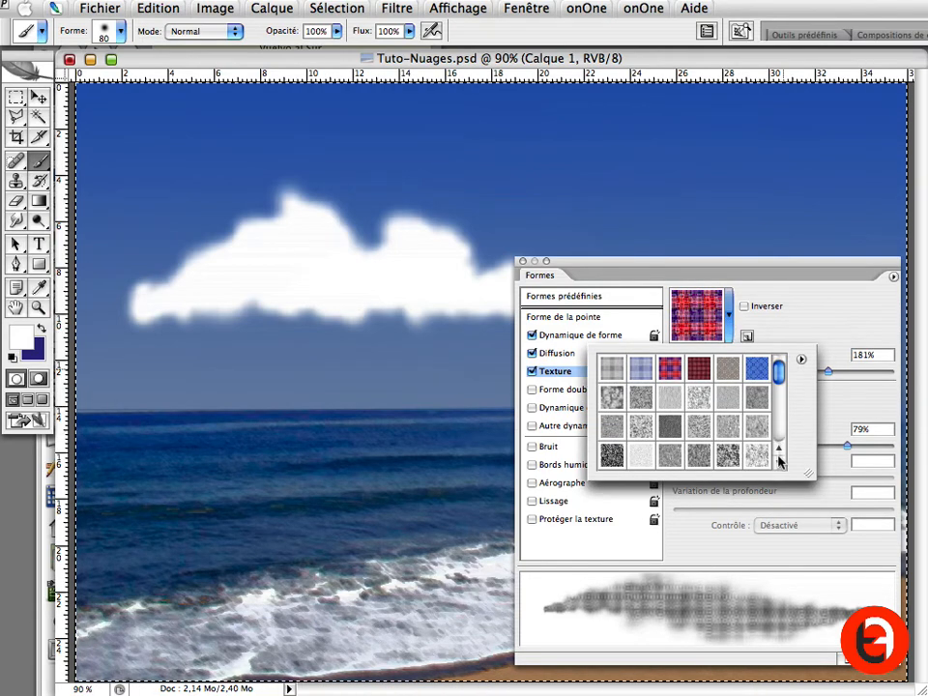
scroll(781, 405, "down", 5)
scroll(781, 386, "up", 6)
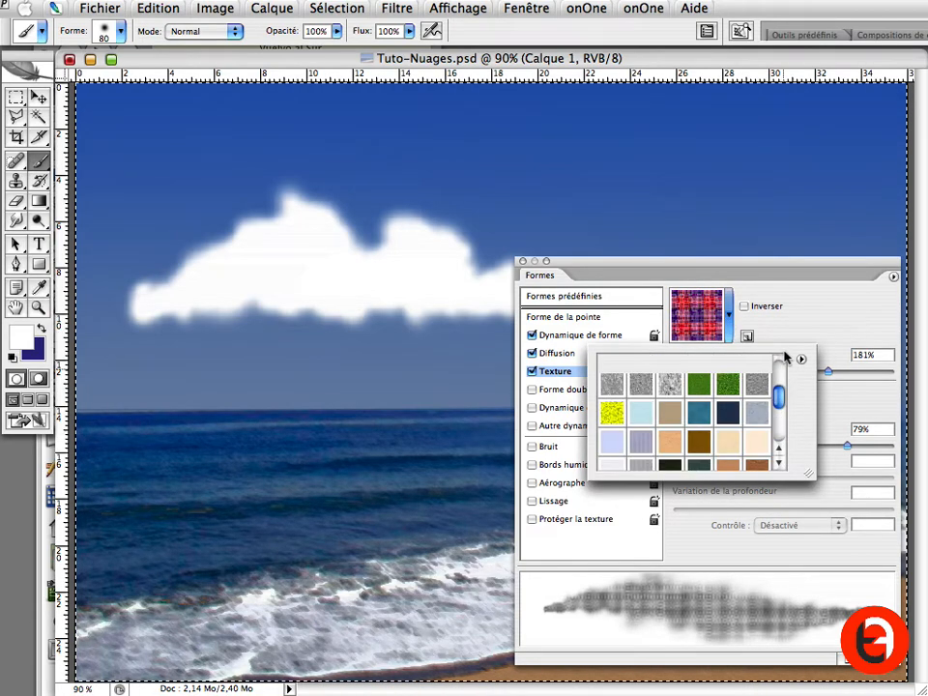
left_click(712, 315)
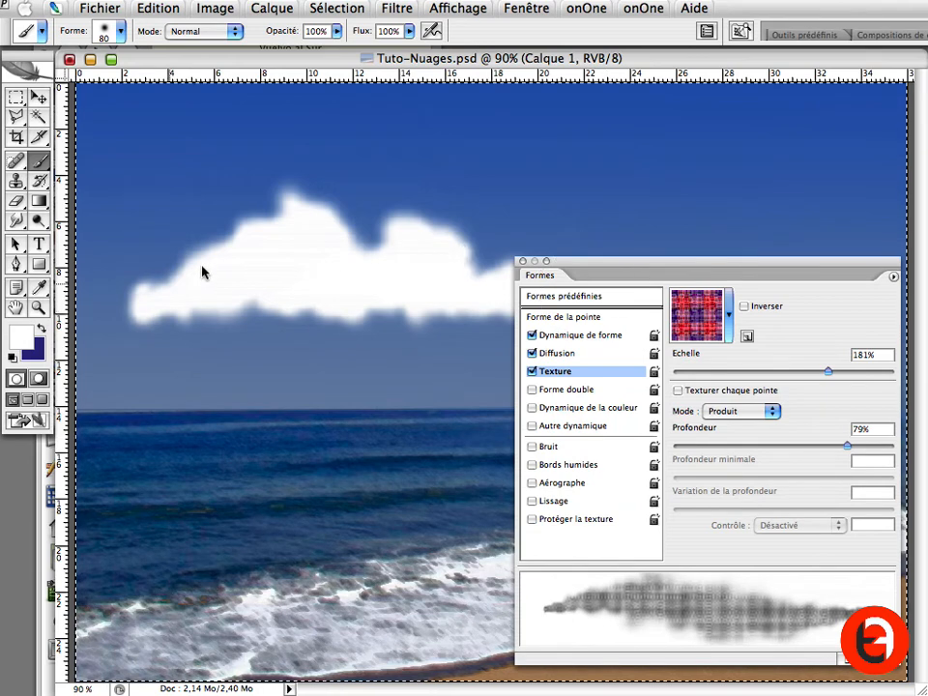
- Clear the white cloud from the layer and paint a test cloud with the plaid texture
mouse_move(198, 265)
left_mouse_down()
mouse_move(290, 283)
mouse_move(349, 257)
mouse_move(337, 282)
mouse_move(443, 271)
mouse_move(442, 256)
mouse_move(409, 262)
left_mouse_up()
key("Delete")
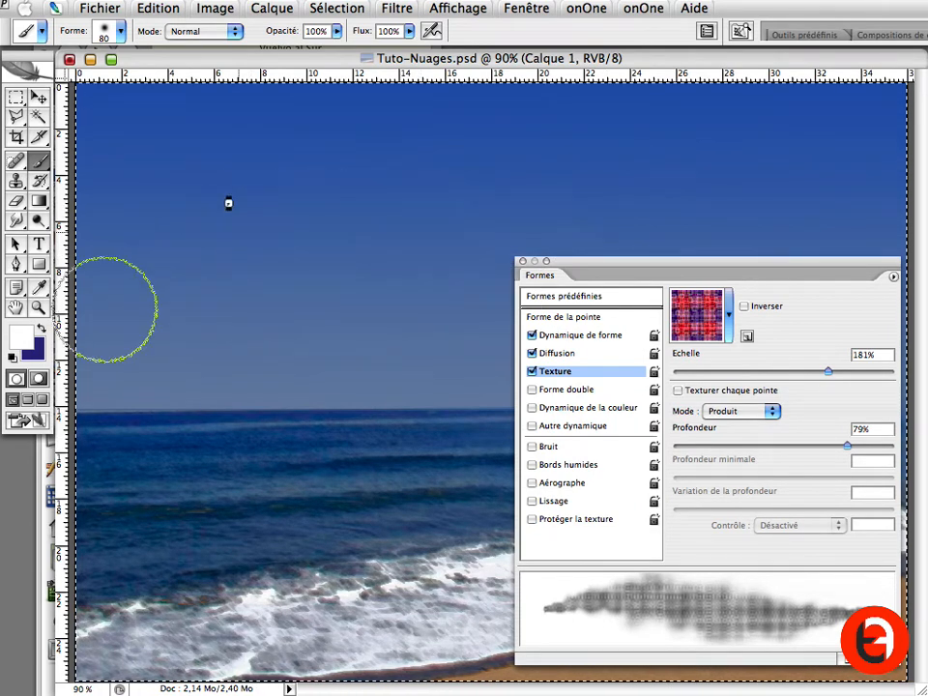
mouse_move(228, 203)
left_mouse_down()
mouse_move(337, 208)
mouse_move(430, 248)
mouse_move(467, 307)
mouse_move(449, 327)
left_mouse_up()
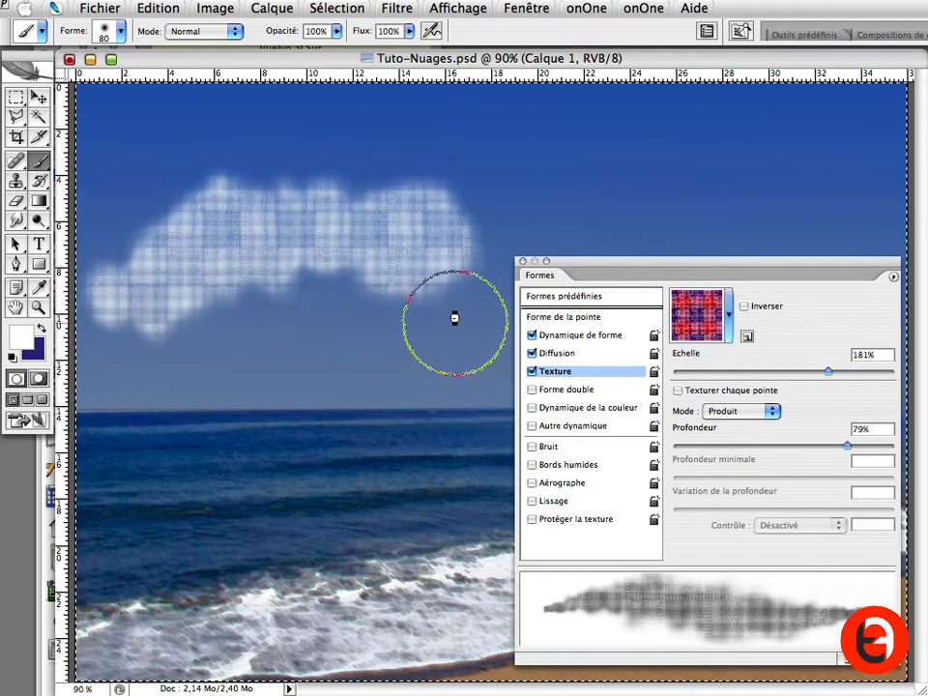
- Switch the texture to the grey cloud pattern with Echelle at 49%, and repaint the test cloud
left_click(728, 317)
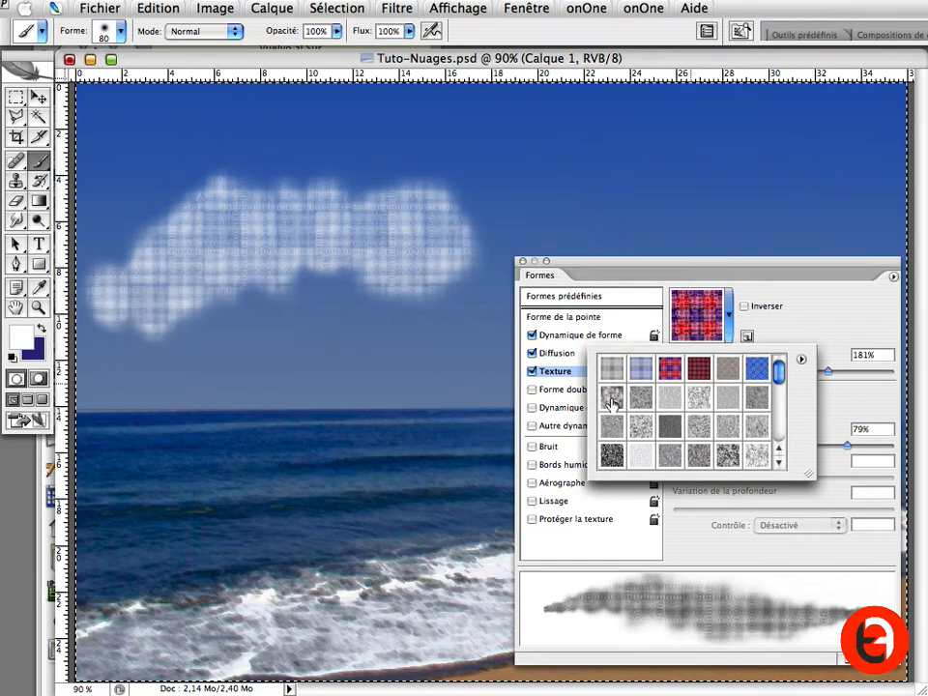
left_click(614, 399)
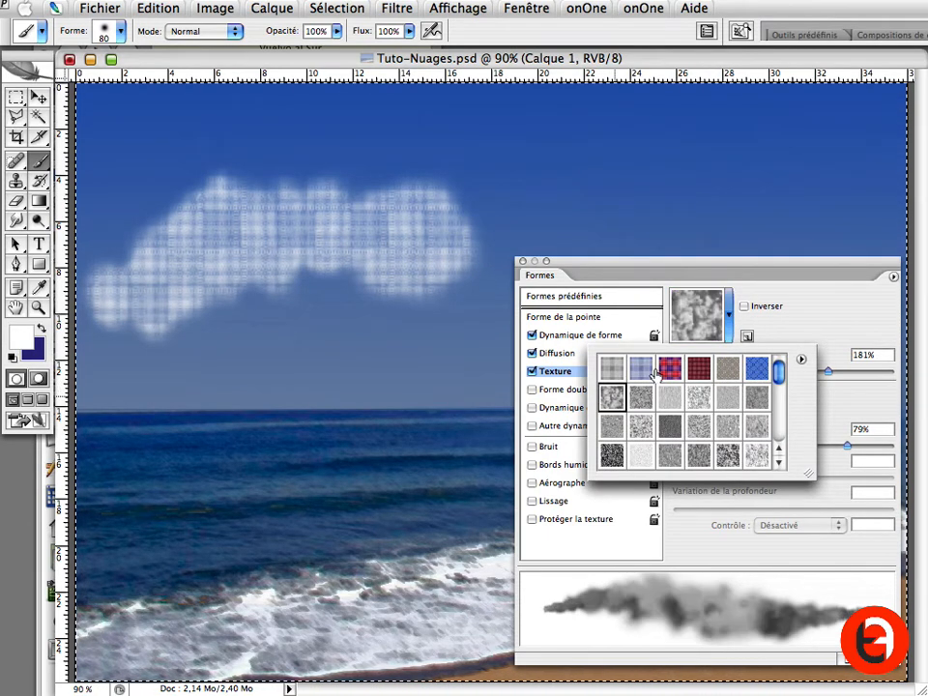
left_click(731, 317)
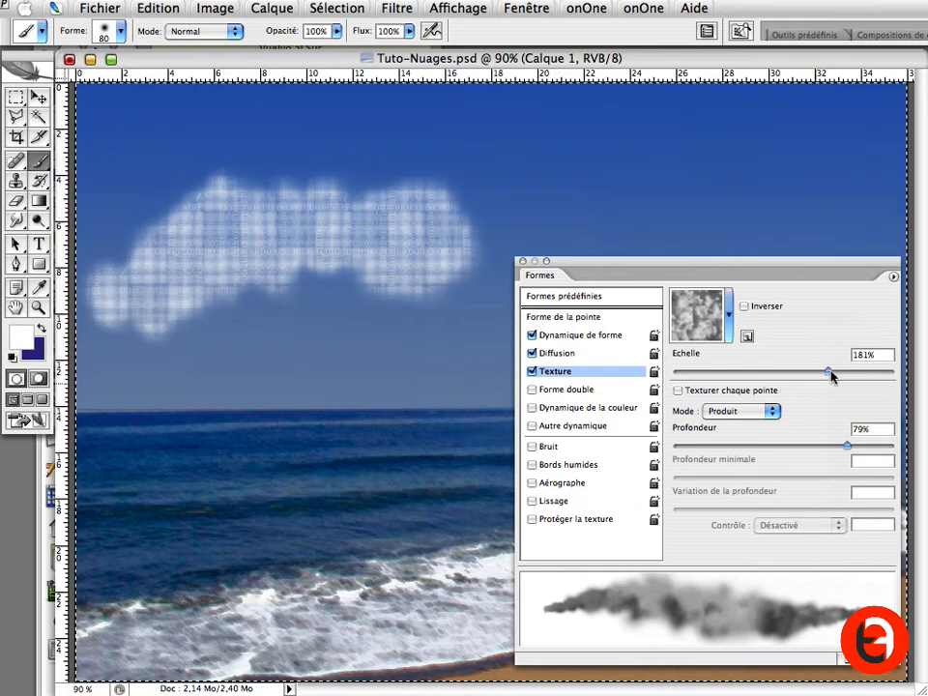
left_click_drag(717, 369, 726, 374)
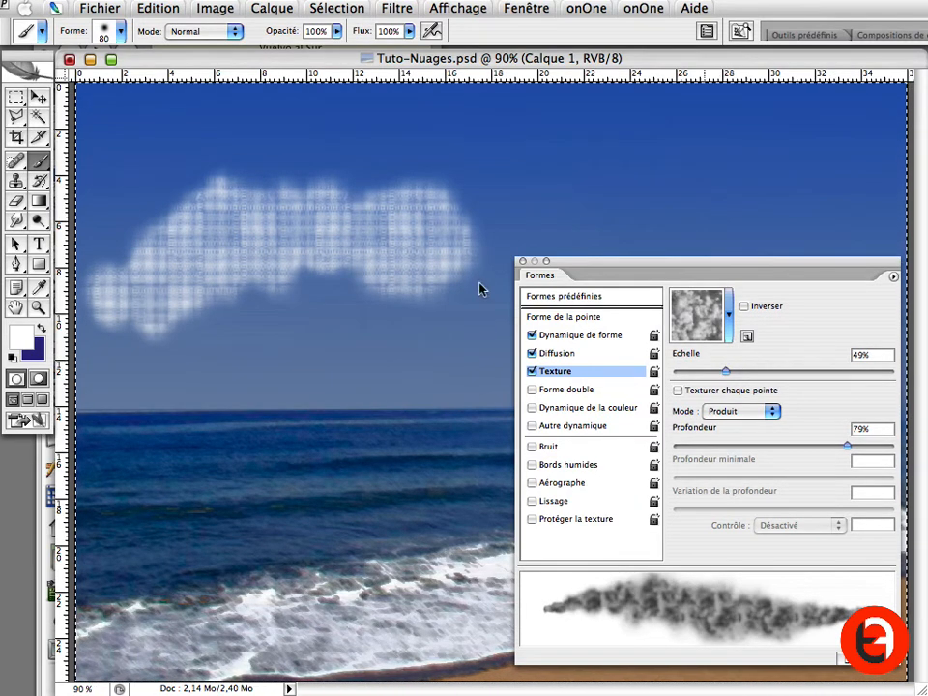
key("Delete")
mouse_move(205, 251)
left_mouse_down()
mouse_move(366, 282)
mouse_move(449, 252)
mouse_move(438, 244)
mouse_move(445, 236)
mouse_move(393, 298)
mouse_move(304, 292)
mouse_move(364, 291)
mouse_move(244, 262)
mouse_move(231, 240)
left_mouse_up()
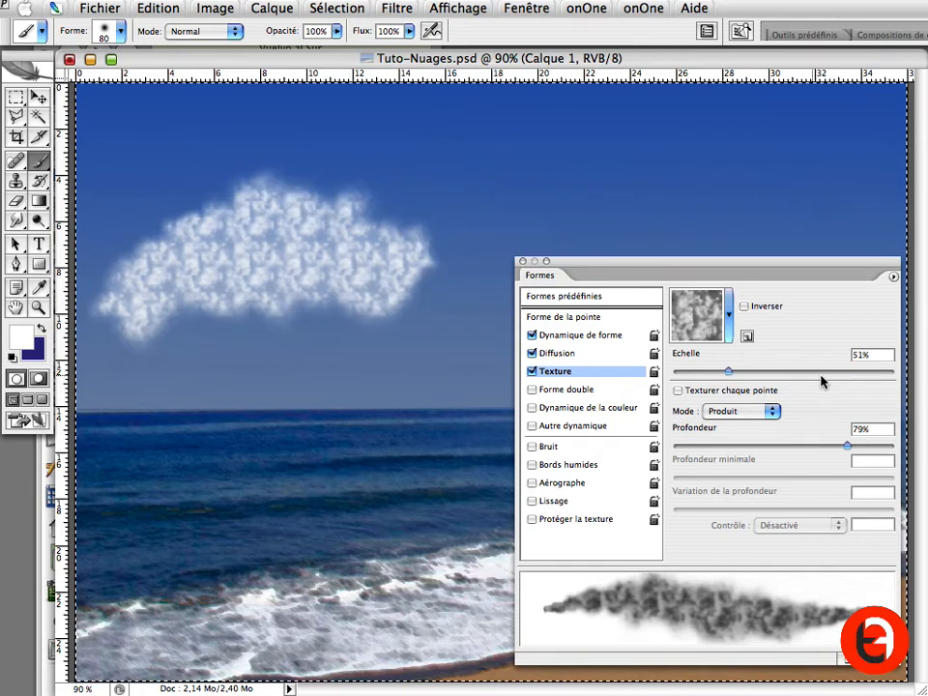
- Set the texture's Echelle to 180%, and replace the test cloud with a larger one extending across the sky
left_click_drag(824, 378, 827, 378)
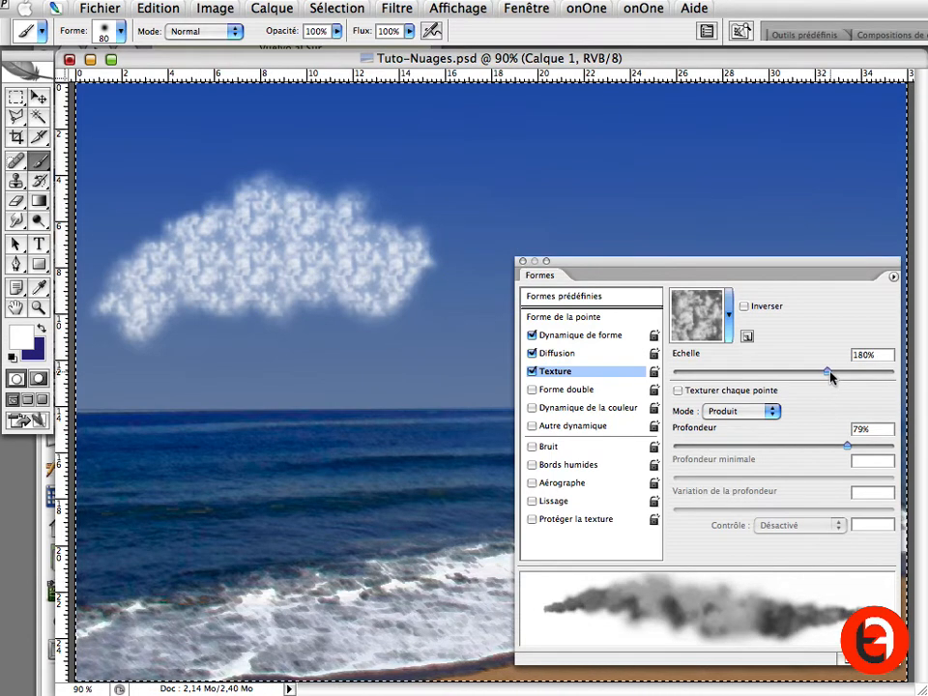
key("super+z")
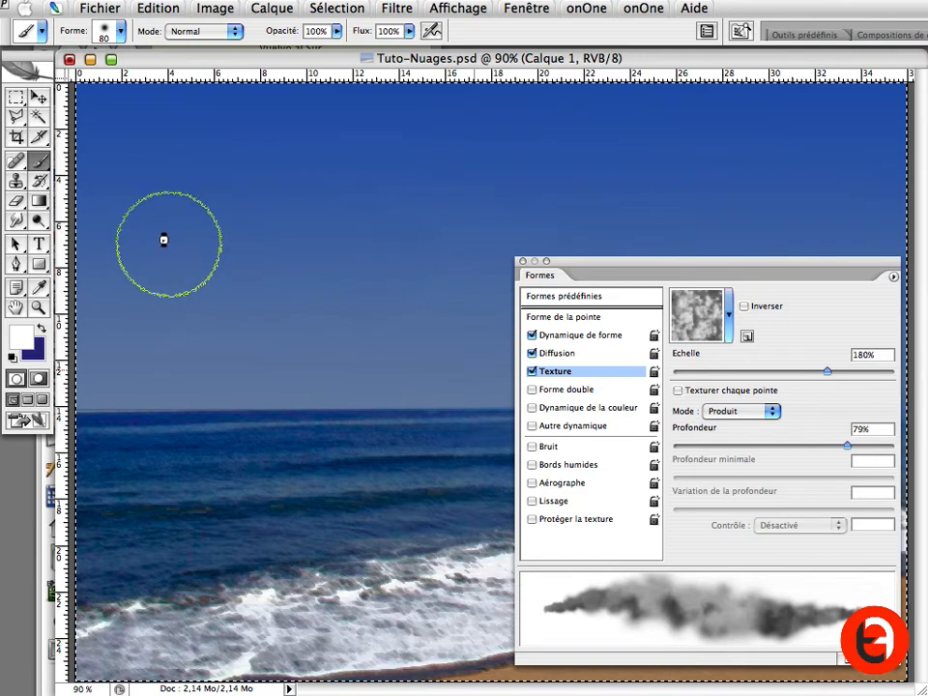
mouse_move(164, 240)
left_mouse_down()
mouse_move(281, 178)
mouse_move(284, 262)
mouse_move(455, 262)
mouse_move(447, 246)
left_mouse_up()
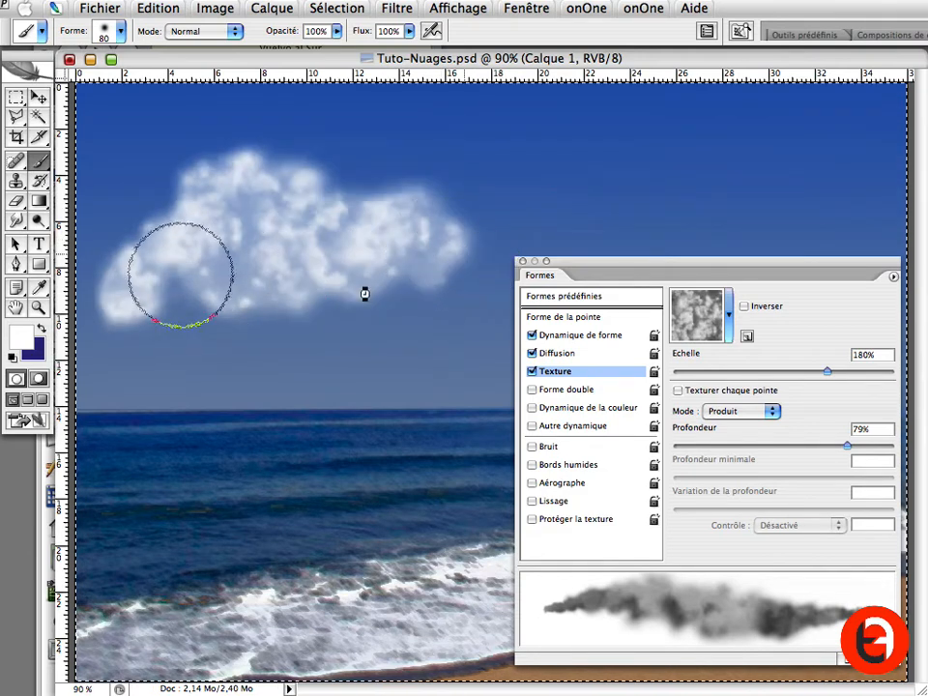
mouse_move(180, 276)
left_mouse_down()
mouse_move(534, 275)
mouse_move(501, 276)
left_mouse_up()
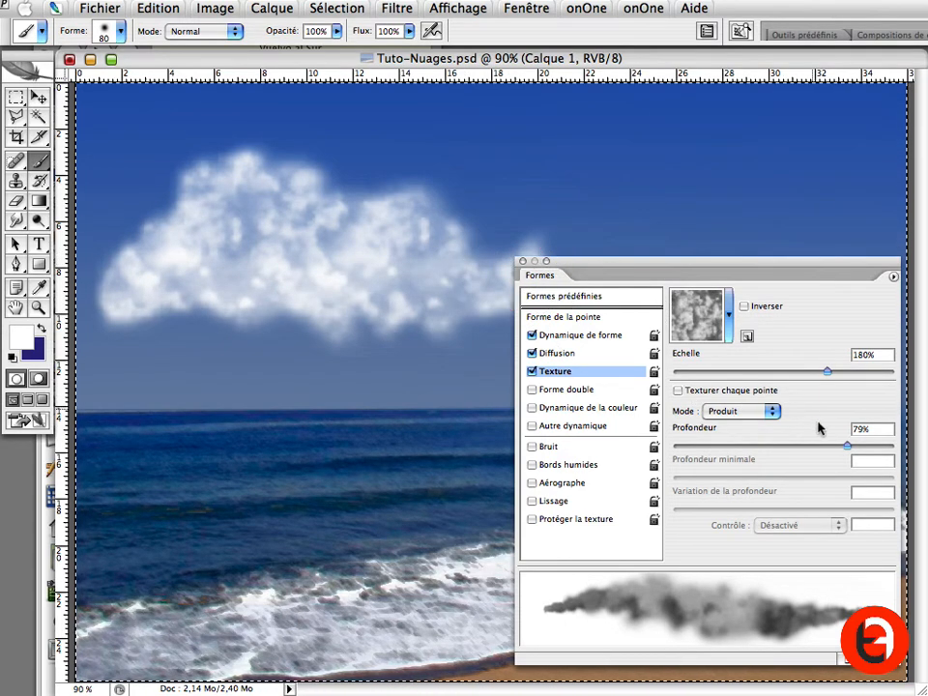
- Try Dynamique de la couleur with a test stroke on the cleared layer, undo the stroke and disable the option
left_click(567, 391)
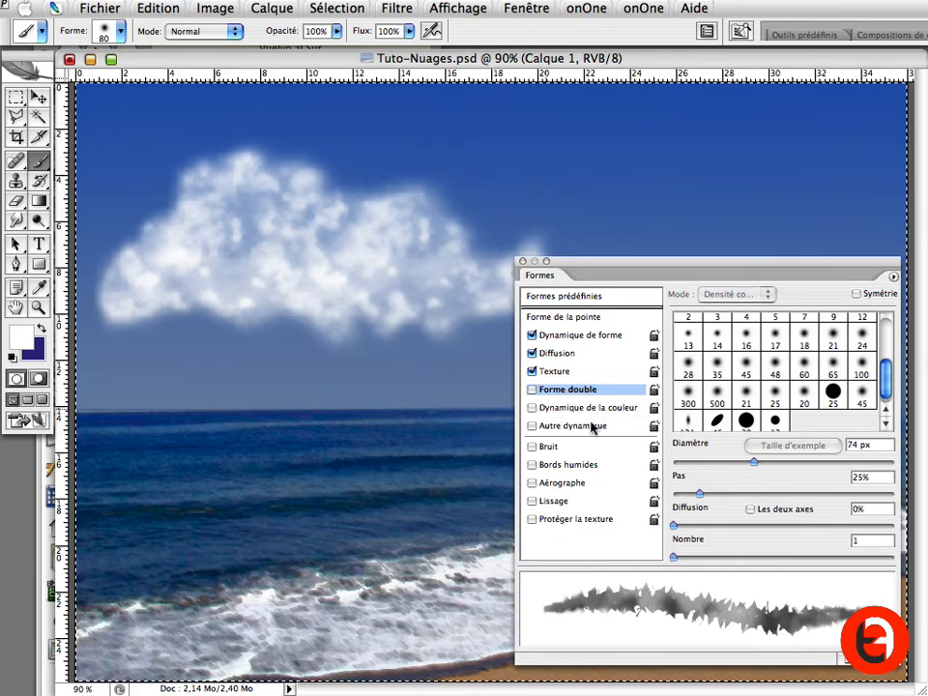
left_click(575, 410)
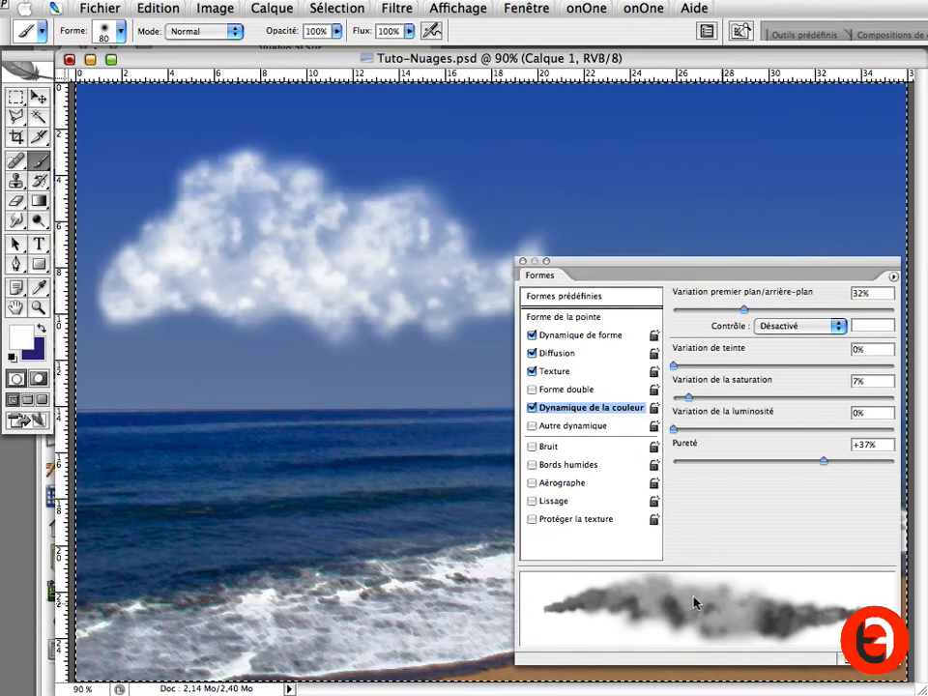
key("Delete")
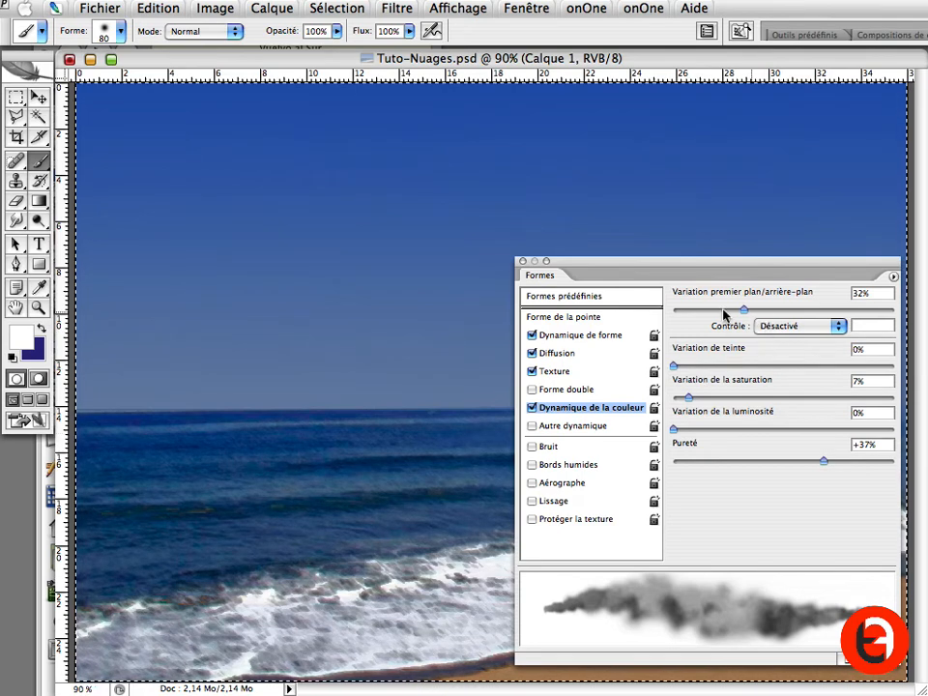
mouse_move(209, 279)
left_mouse_down()
mouse_move(308, 279)
mouse_move(451, 253)
mouse_move(437, 239)
left_mouse_up()
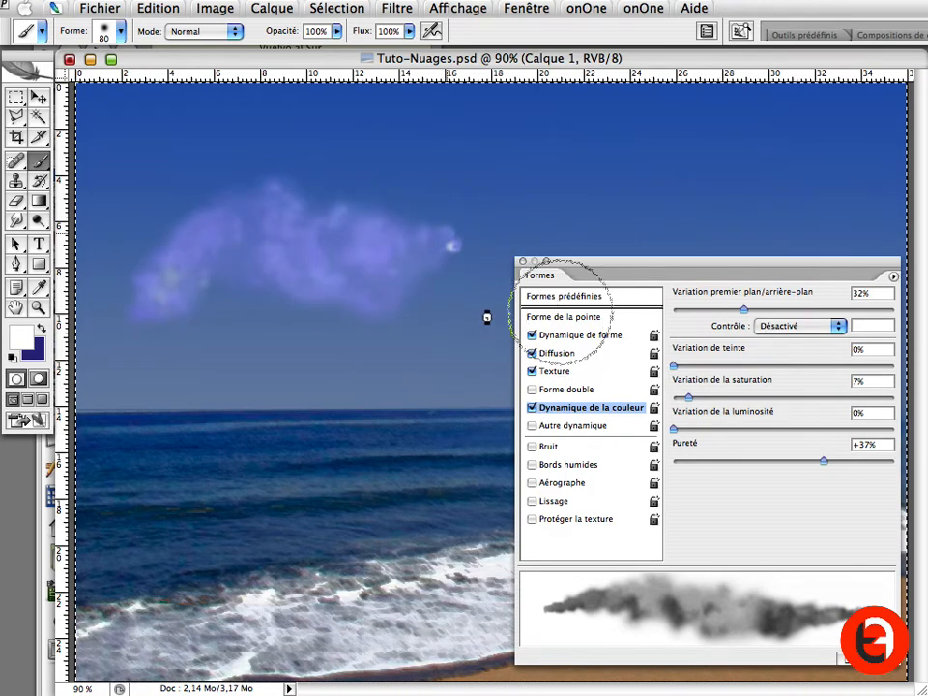
key("super+z")
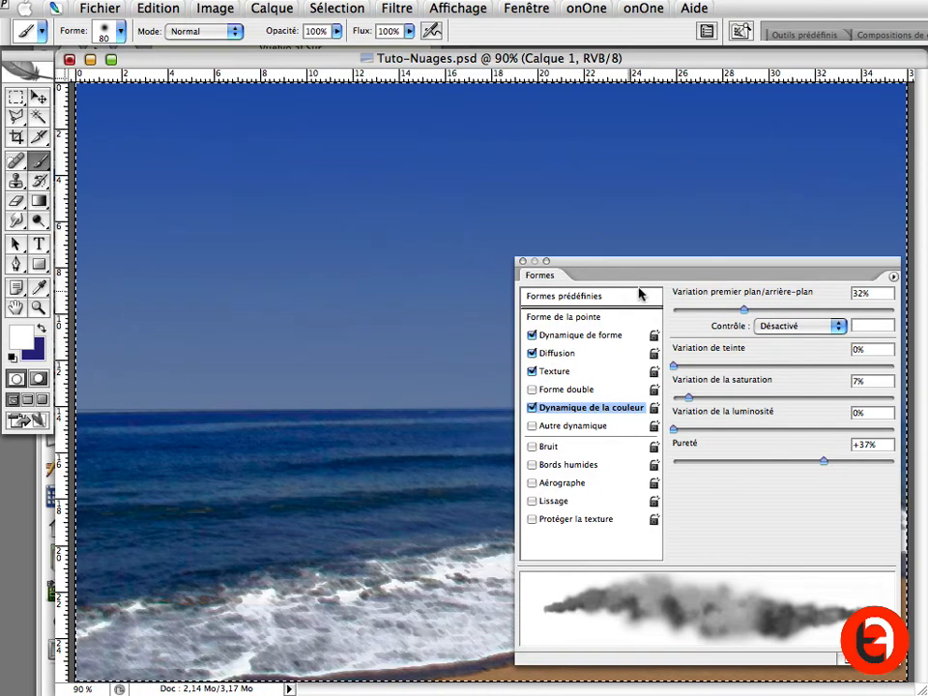
left_click(533, 406)
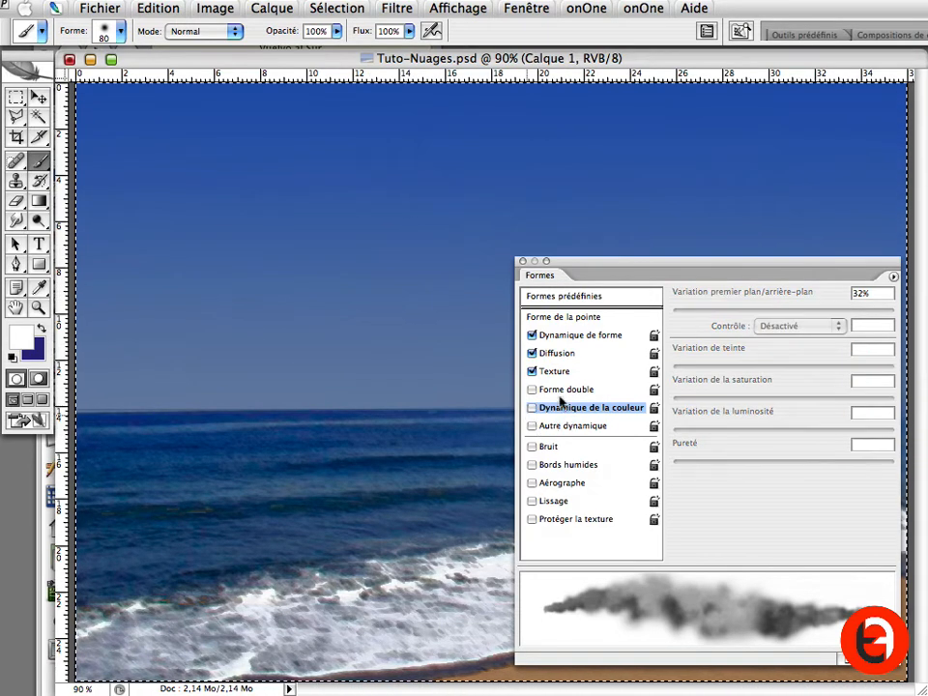
- Enable Autre dynamique with Variation de l'opacité at 54%, and paint a test cloud across the sky
left_click(556, 429)
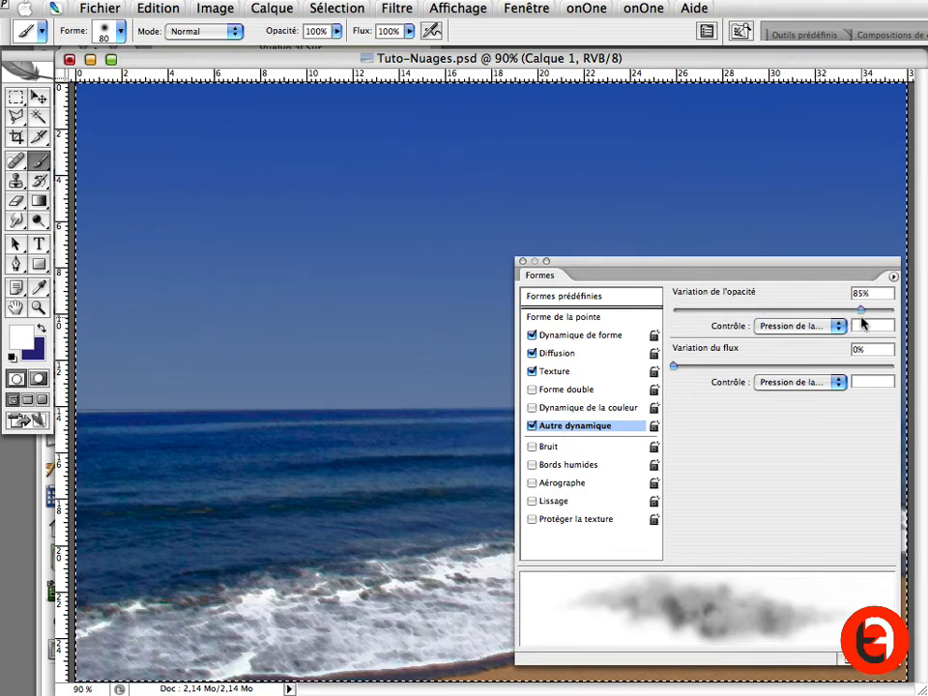
mouse_move(862, 323)
left_mouse_down()
mouse_move(841, 312)
mouse_move(820, 317)
mouse_move(837, 320)
mouse_move(791, 319)
left_mouse_up()
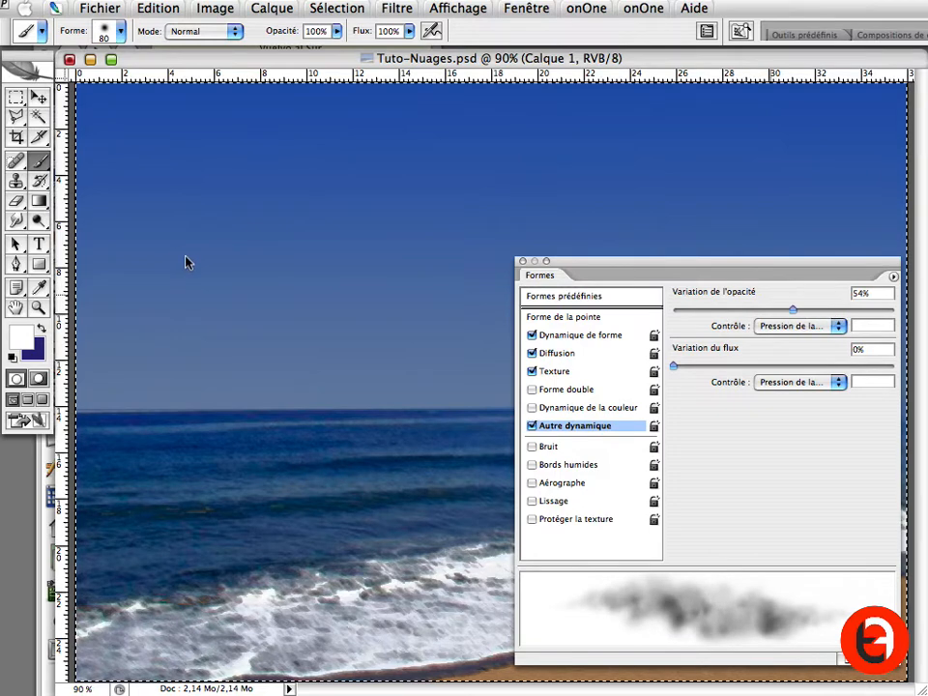
mouse_move(171, 278)
left_mouse_down()
mouse_move(116, 283)
mouse_move(230, 267)
mouse_move(190, 265)
mouse_move(219, 240)
mouse_move(226, 267)
mouse_move(196, 270)
mouse_move(289, 262)
mouse_move(256, 270)
mouse_move(555, 276)
mouse_move(330, 274)
mouse_move(220, 239)
mouse_move(275, 220)
mouse_move(312, 240)
mouse_move(332, 229)
mouse_move(320, 227)
mouse_move(341, 234)
mouse_move(313, 226)
mouse_move(413, 250)
mouse_move(394, 251)
mouse_move(558, 265)
mouse_move(564, 258)
mouse_move(365, 240)
mouse_move(333, 216)
mouse_move(301, 213)
mouse_move(245, 217)
mouse_move(192, 252)
mouse_move(93, 287)
mouse_move(292, 188)
mouse_move(264, 199)
mouse_move(427, 217)
mouse_move(642, 261)
mouse_move(723, 263)
mouse_move(526, 256)
left_mouse_up()
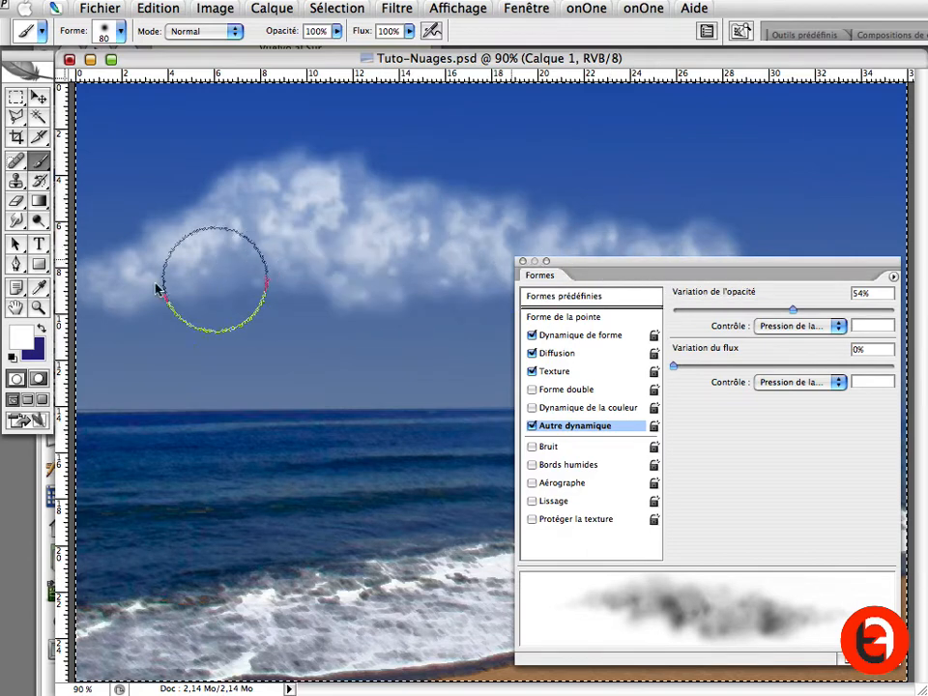
left_click_drag(150, 282, 292, 280)
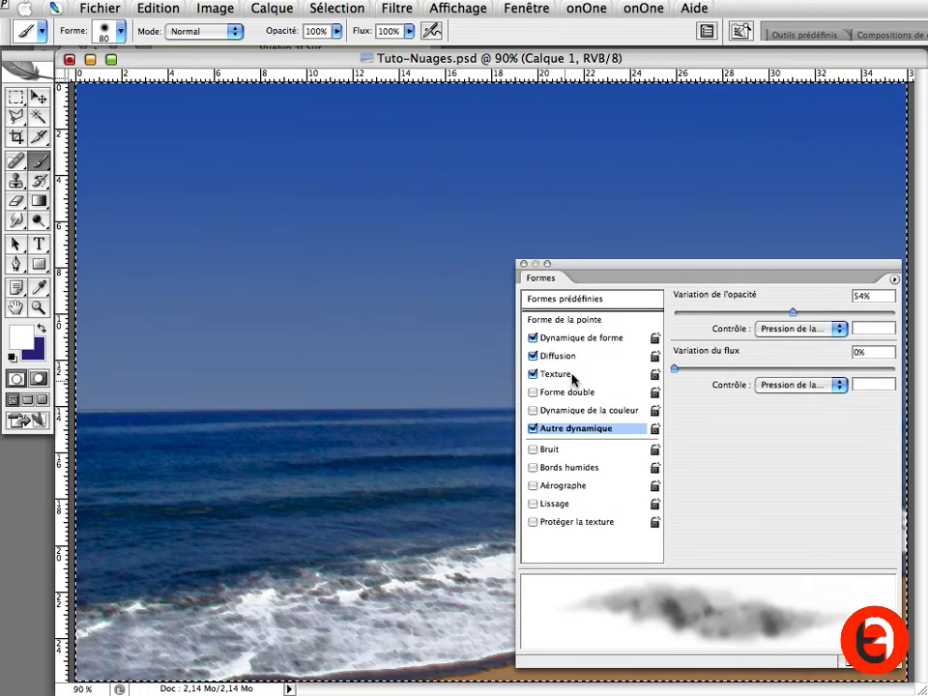
- Try the Obscurcir texture mode with a test stroke in the sky, and undo the stroke
left_click(570, 375)
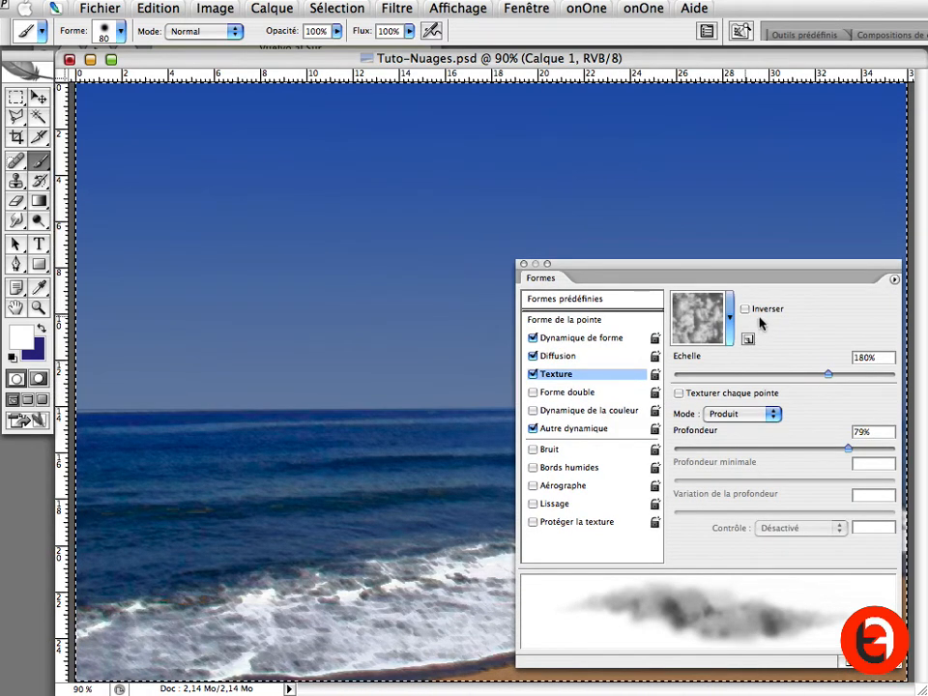
left_click(773, 413)
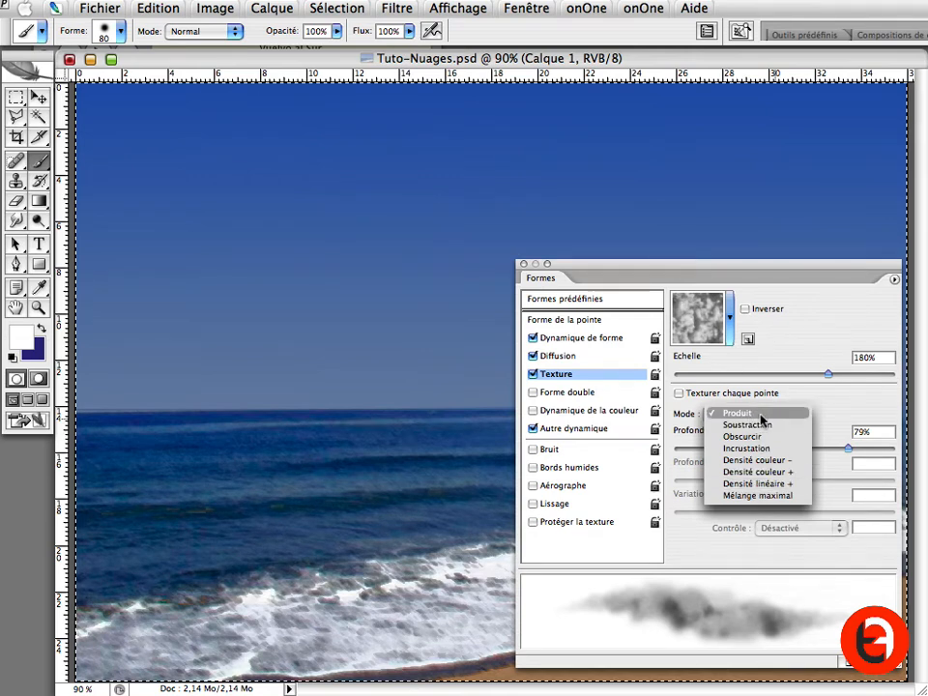
left_click(753, 441)
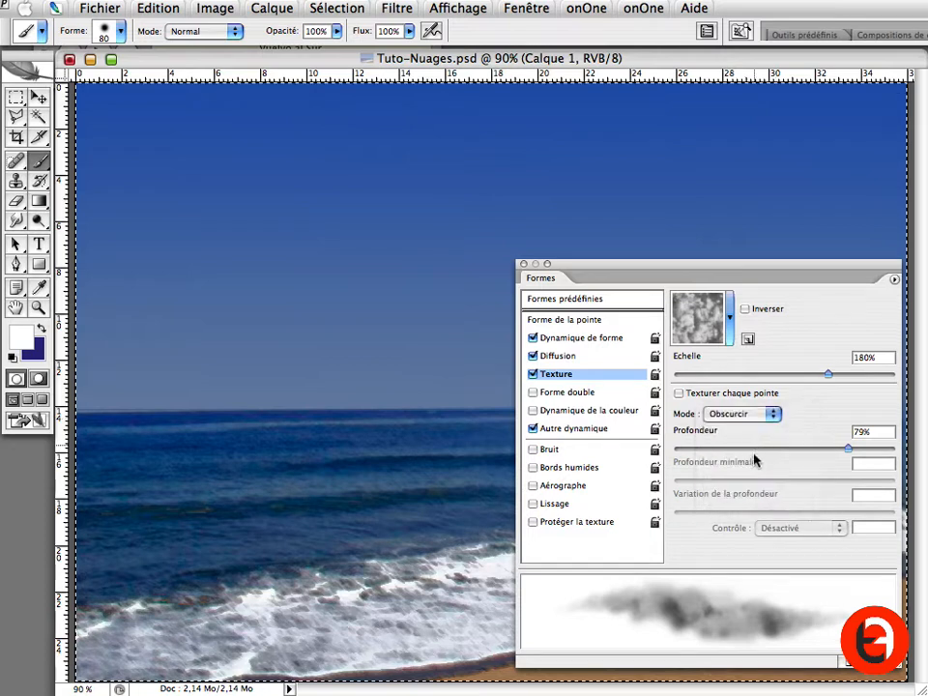
mouse_move(182, 239)
left_mouse_down()
mouse_move(455, 223)
mouse_move(615, 228)
mouse_move(585, 285)
left_mouse_up()
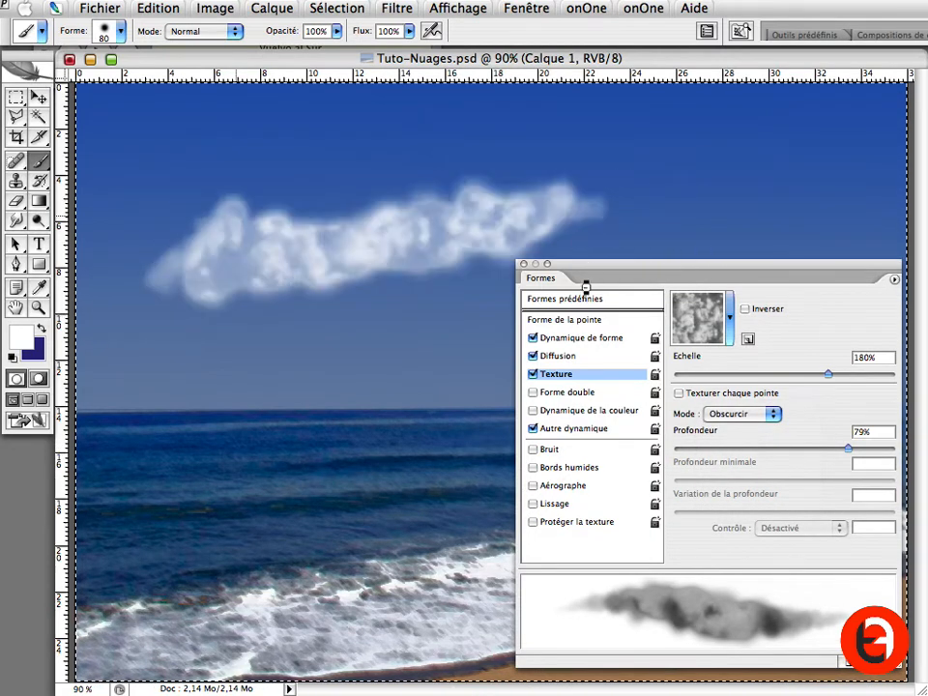
key("super+z")
- Try the Soustraction texture mode with a test stroke across the upper sky
left_click(770, 413)
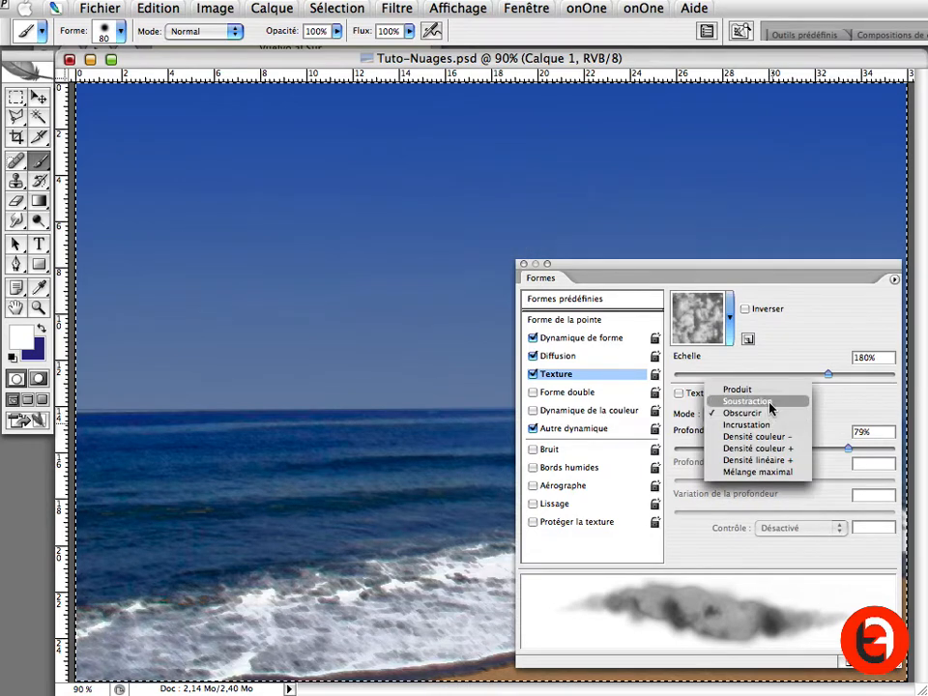
left_click(771, 402)
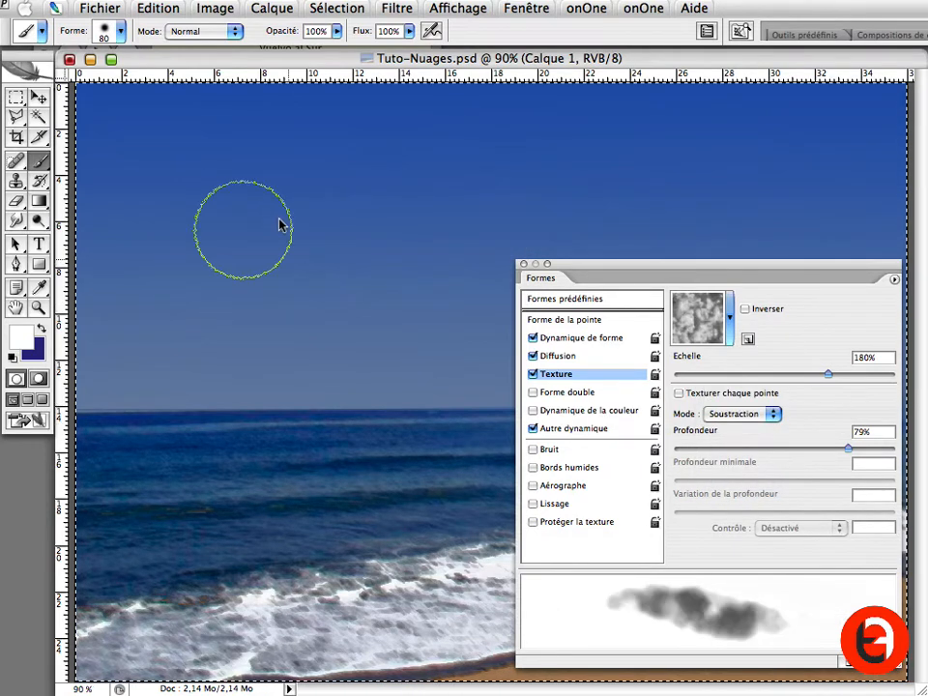
left_click_drag(247, 232, 571, 201)
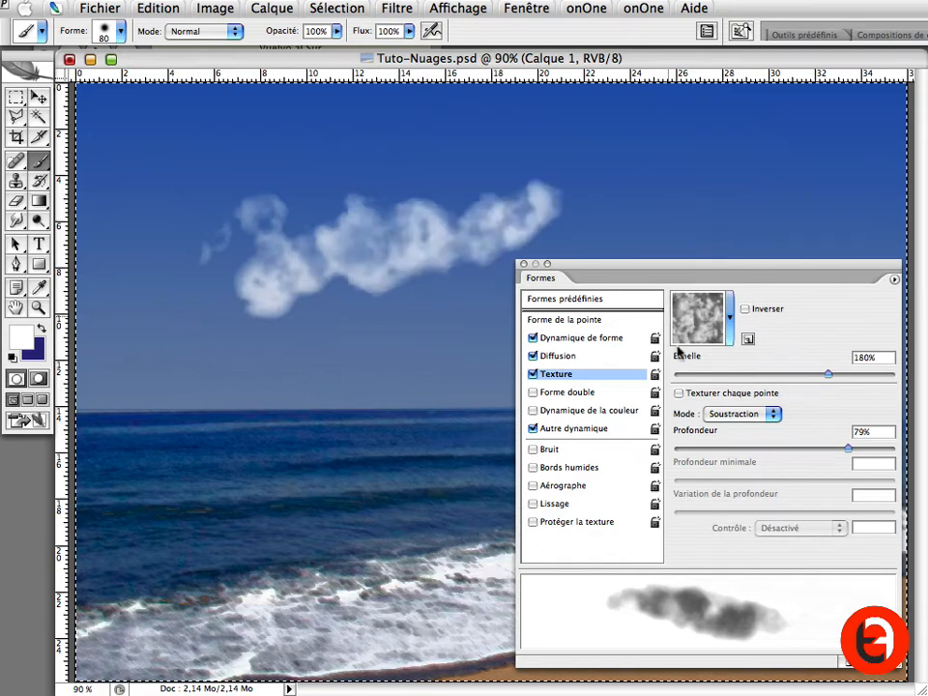
- Switch the texture mode to Incrustation, undo the last stroke and paint a new test cloud
left_click(772, 413)
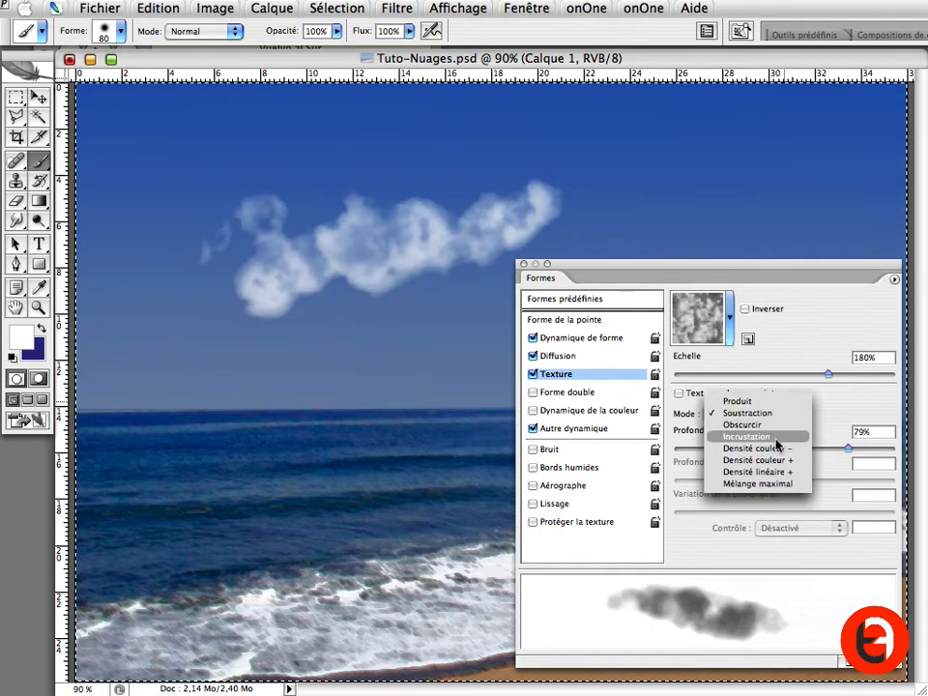
left_click(776, 436)
key("ctrl+z")
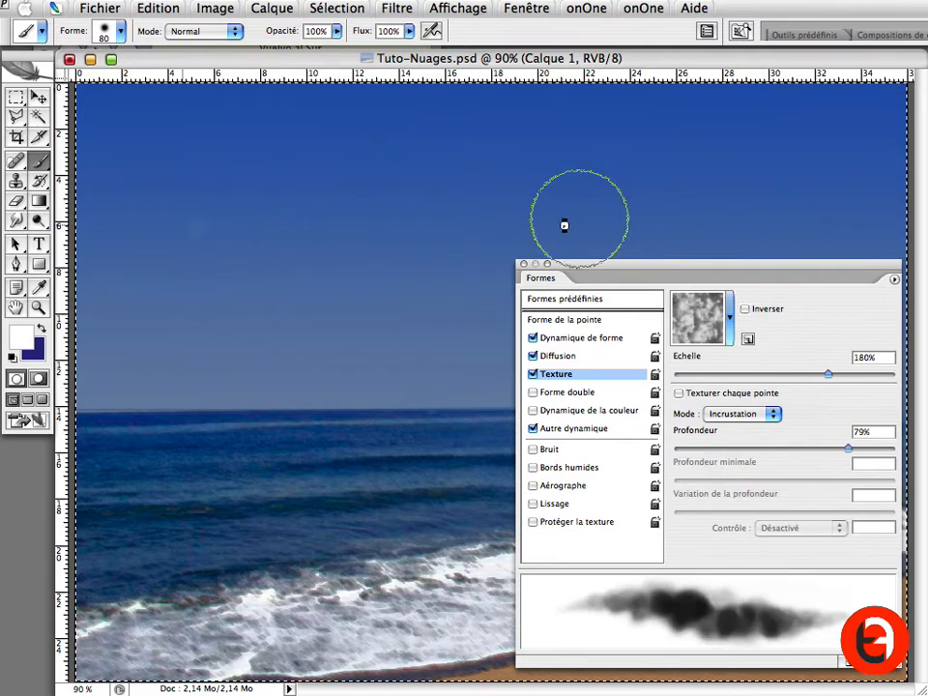
left_click_drag(158, 263, 269, 198)
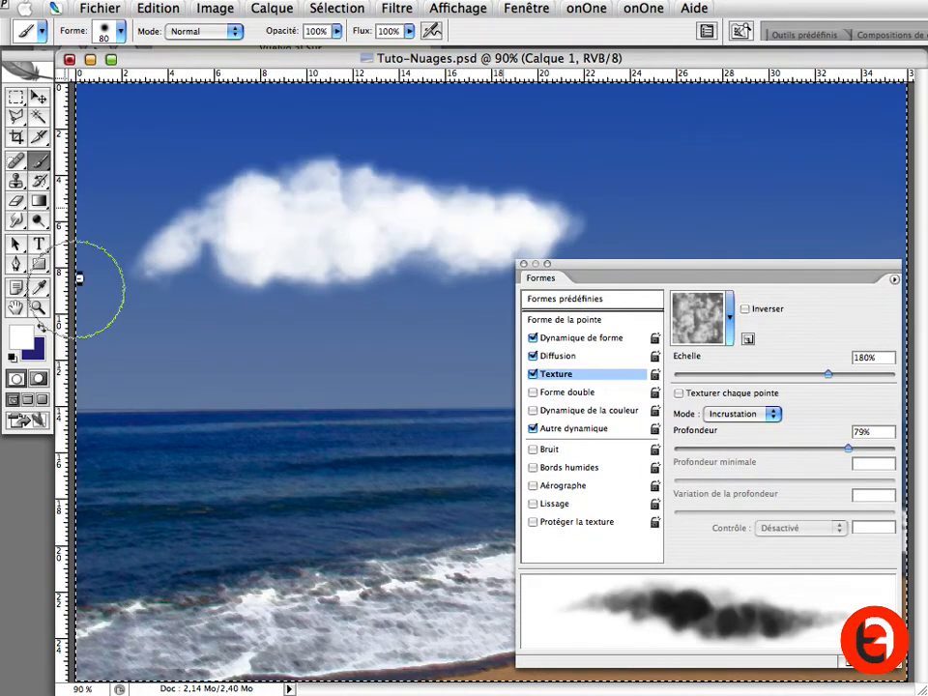
- Try the Densité linéaire + texture mode with a test cloud on the cleared layer, and clear that cloud
left_click(777, 414)
left_click(772, 449)
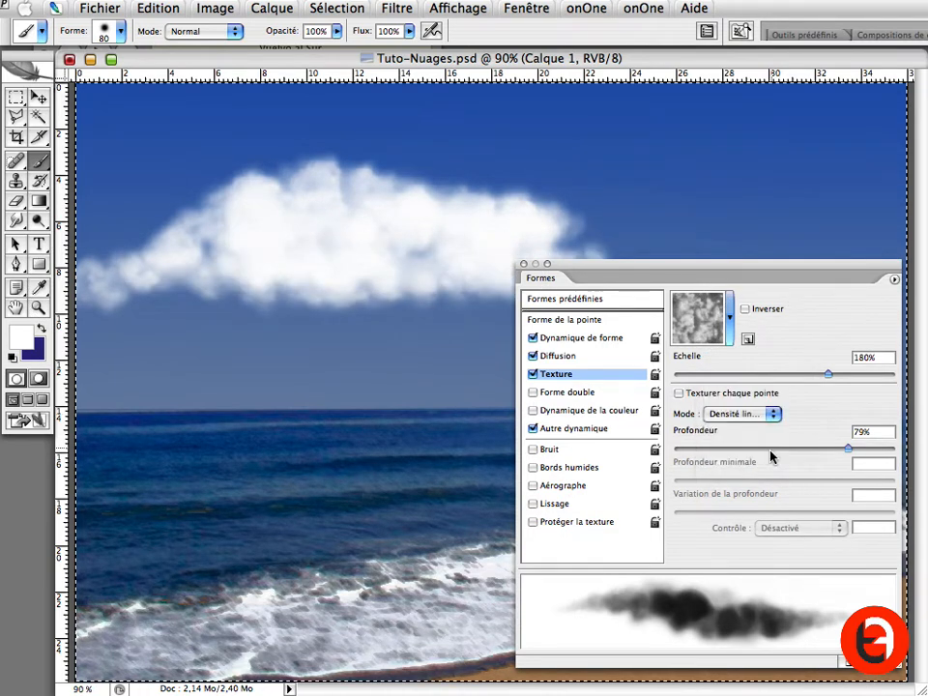
key("Delete")
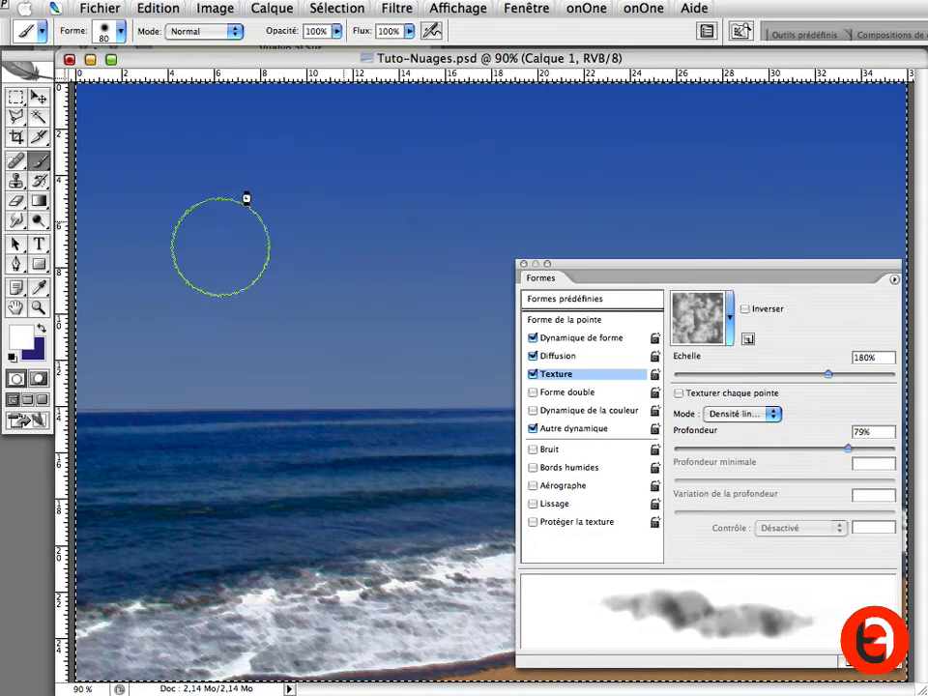
mouse_move(247, 199)
left_mouse_down()
mouse_move(517, 269)
mouse_move(383, 232)
mouse_move(250, 219)
mouse_move(542, 198)
left_mouse_up()
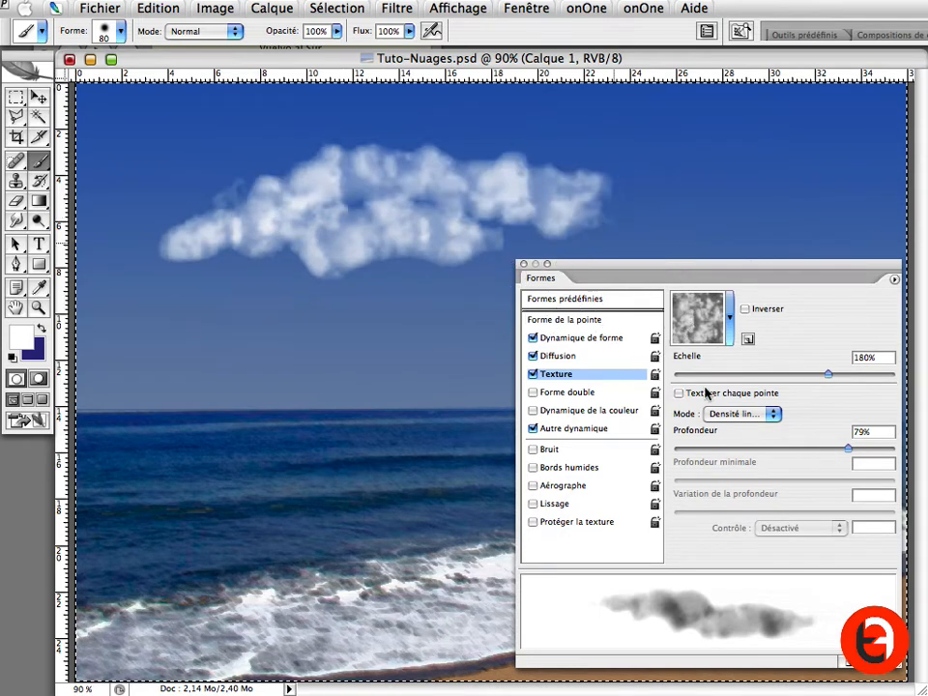
key("Delete")
- Set the texture mode back to Produit and enlarge the brush to 100
left_click(774, 412)
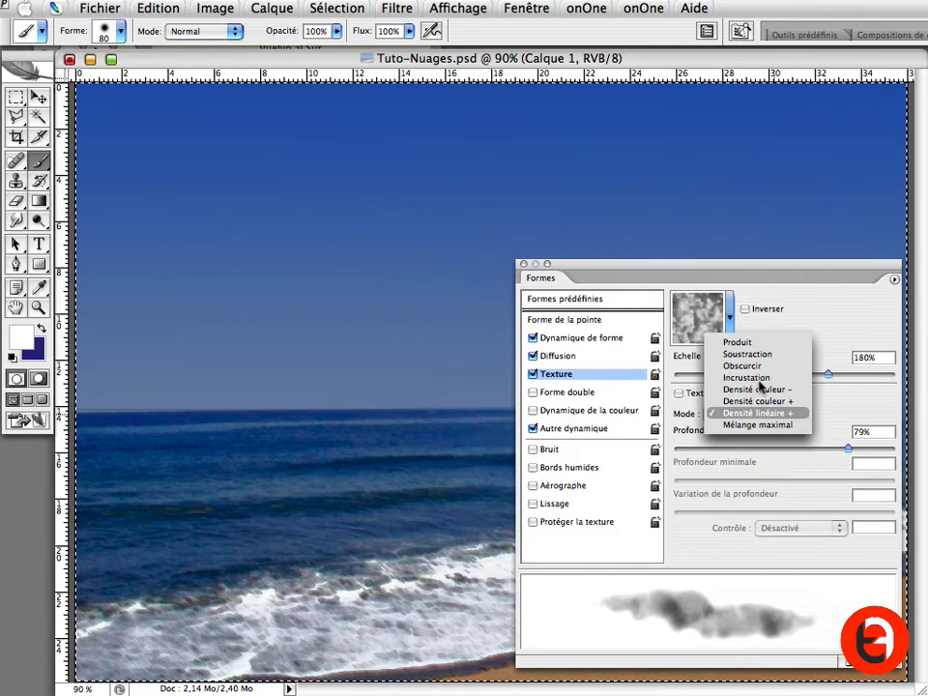
left_click(746, 343)
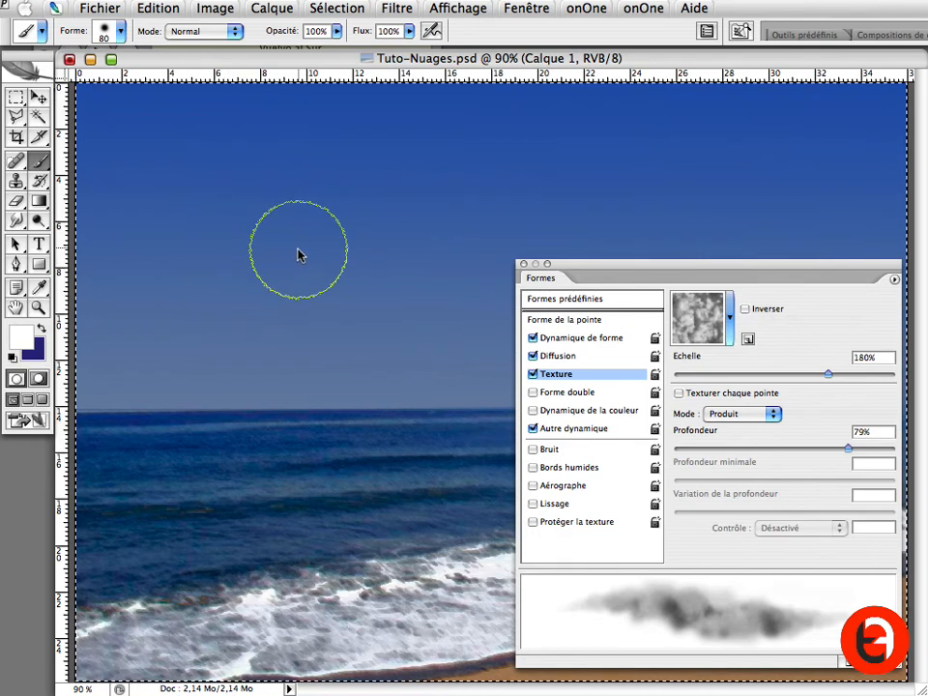
key("bracketright")
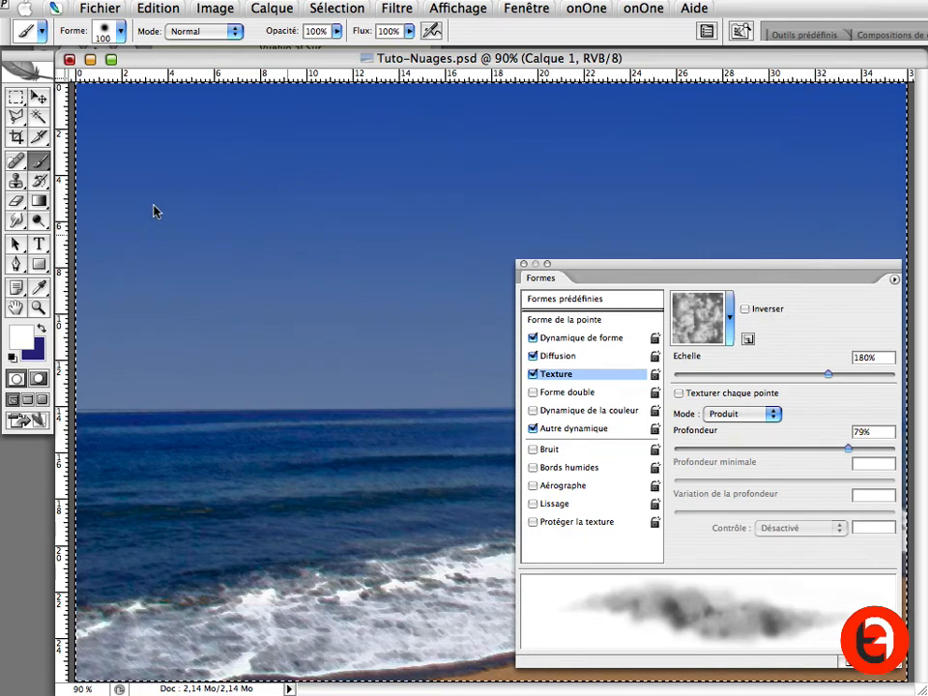
- Enlarge the brush to 150 and build up a wide test cloud across the upper sky in several passes
left_click(154, 202)
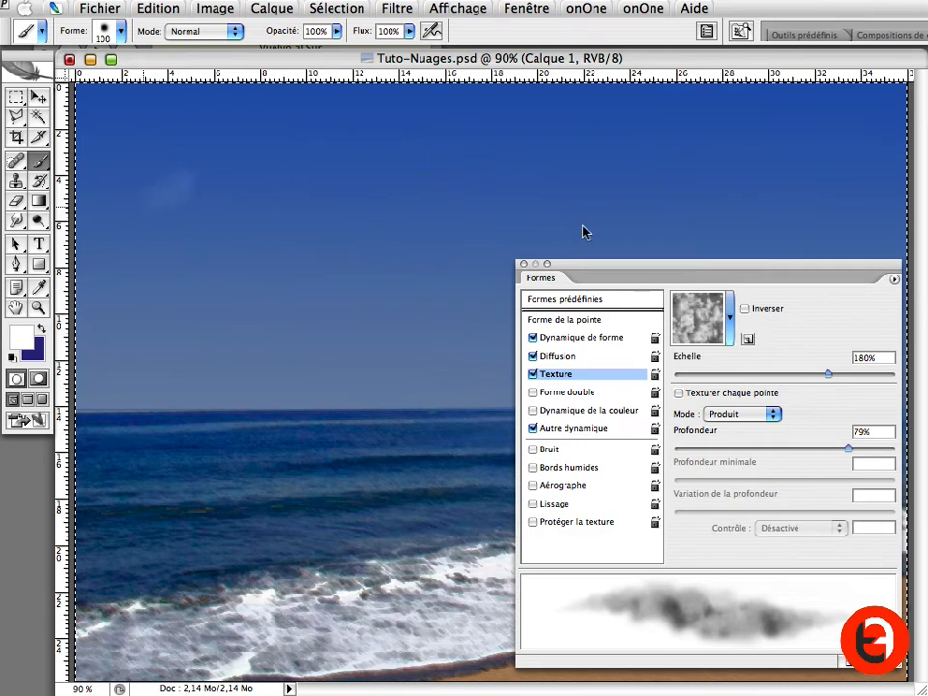
left_click_drag(184, 198, 621, 163)
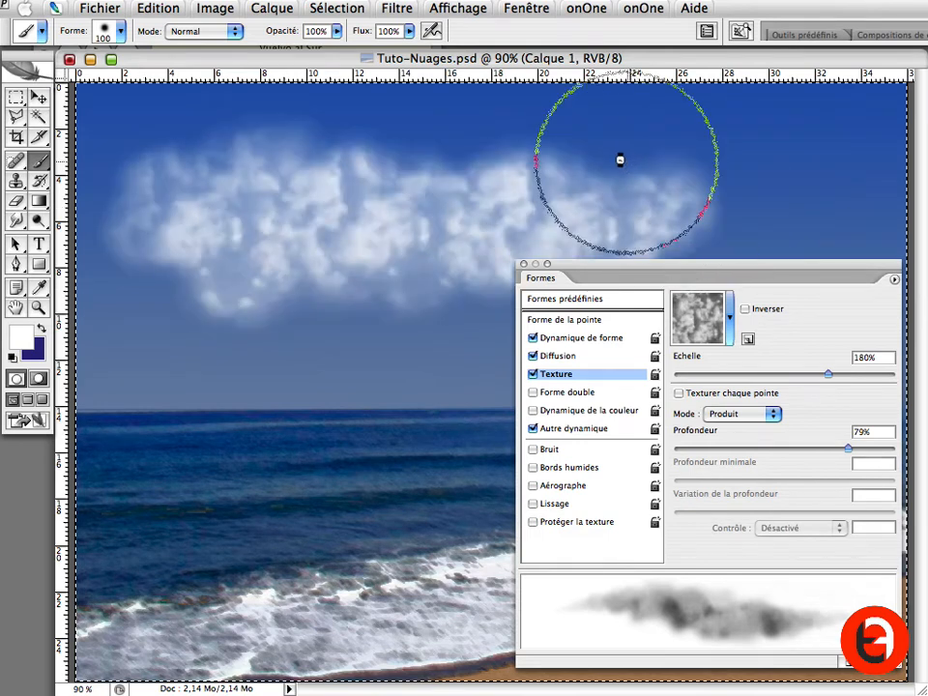
mouse_move(184, 223)
left_mouse_down()
mouse_move(244, 204)
mouse_move(621, 214)
mouse_move(228, 208)
left_mouse_up()
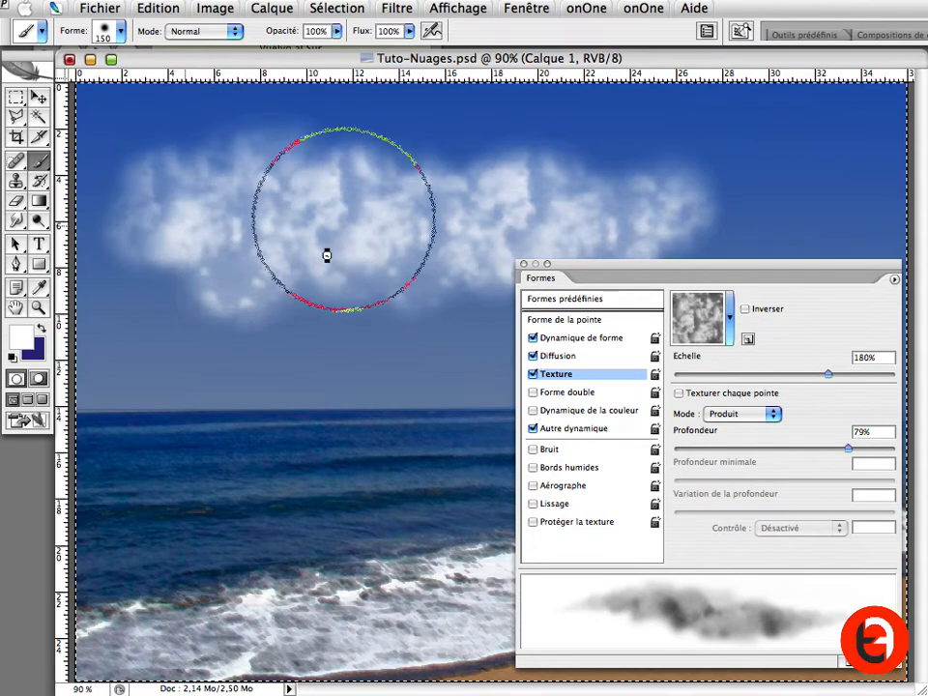
left_click_drag(327, 256, 509, 218)
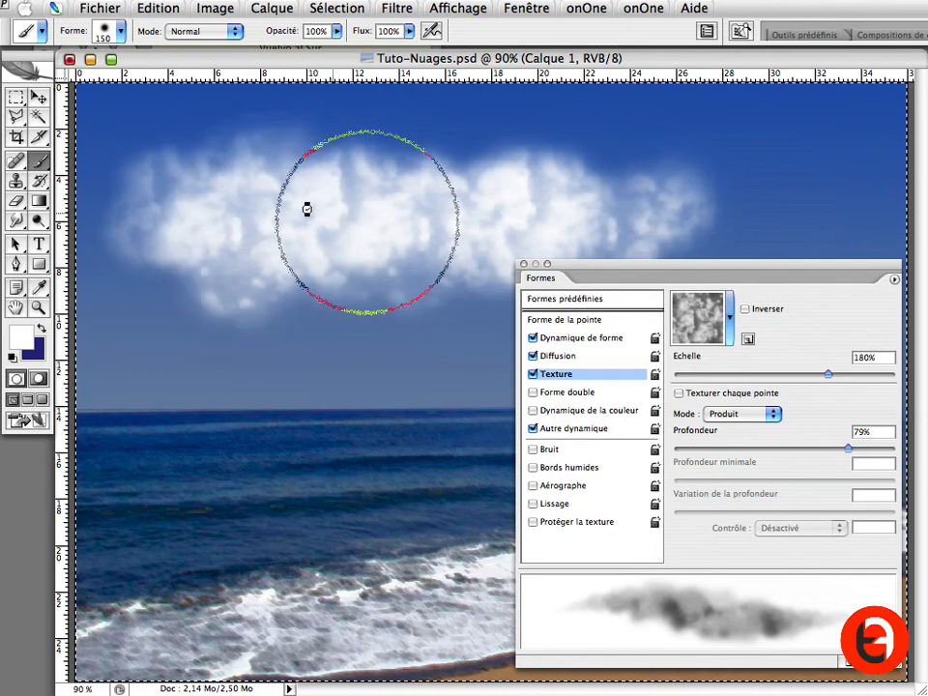
- Invert the brush texture, paint over the test cloud to fill it out, and clear the layer
left_click(744, 309)
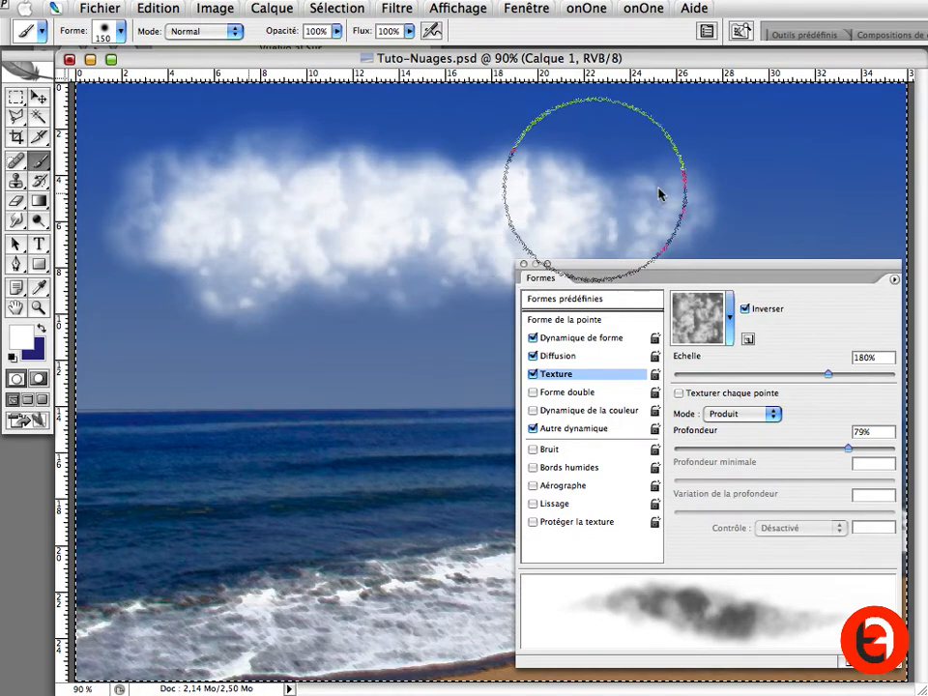
mouse_move(659, 188)
left_mouse_down()
mouse_move(590, 203)
mouse_move(711, 162)
mouse_move(661, 124)
mouse_move(648, 157)
mouse_move(687, 174)
mouse_move(677, 185)
mouse_move(691, 190)
mouse_move(328, 179)
mouse_move(220, 219)
mouse_move(287, 186)
mouse_move(214, 222)
mouse_move(294, 185)
left_mouse_up()
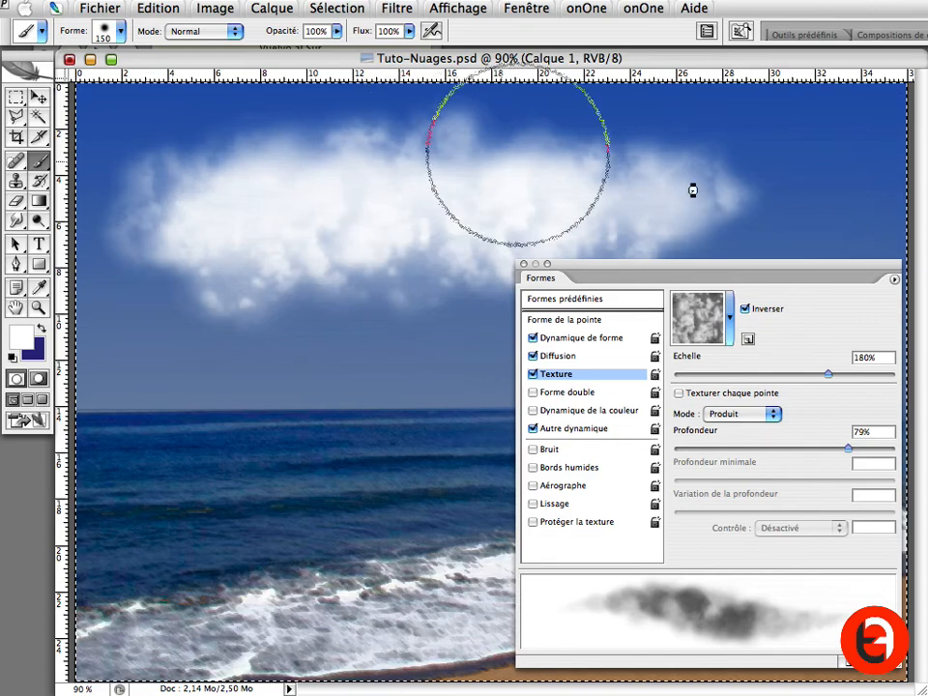
mouse_move(693, 191)
left_mouse_down()
mouse_move(721, 159)
mouse_move(714, 163)
left_mouse_up()
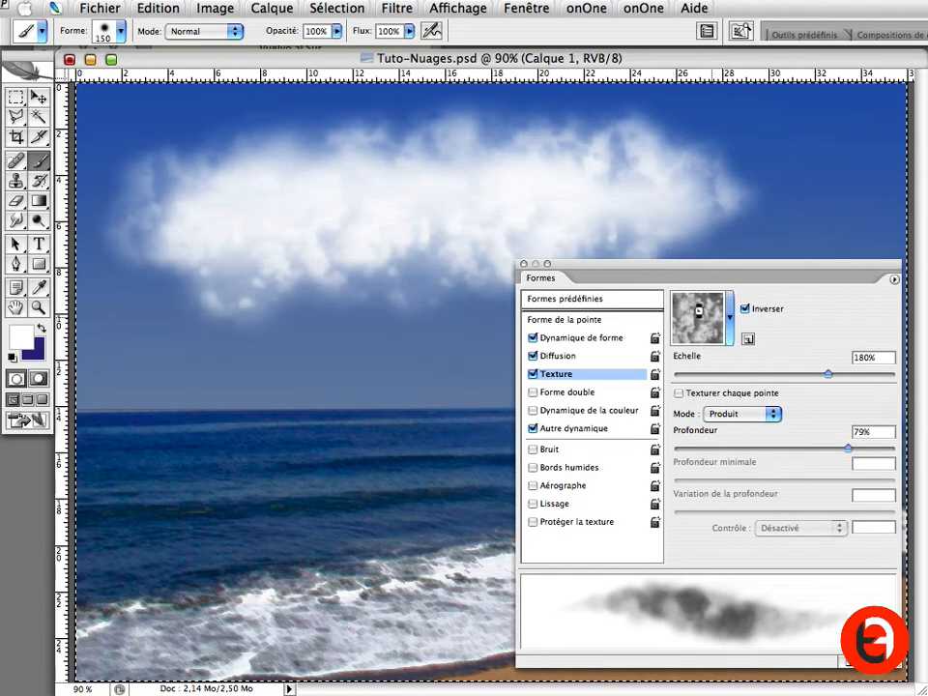
key("Delete")
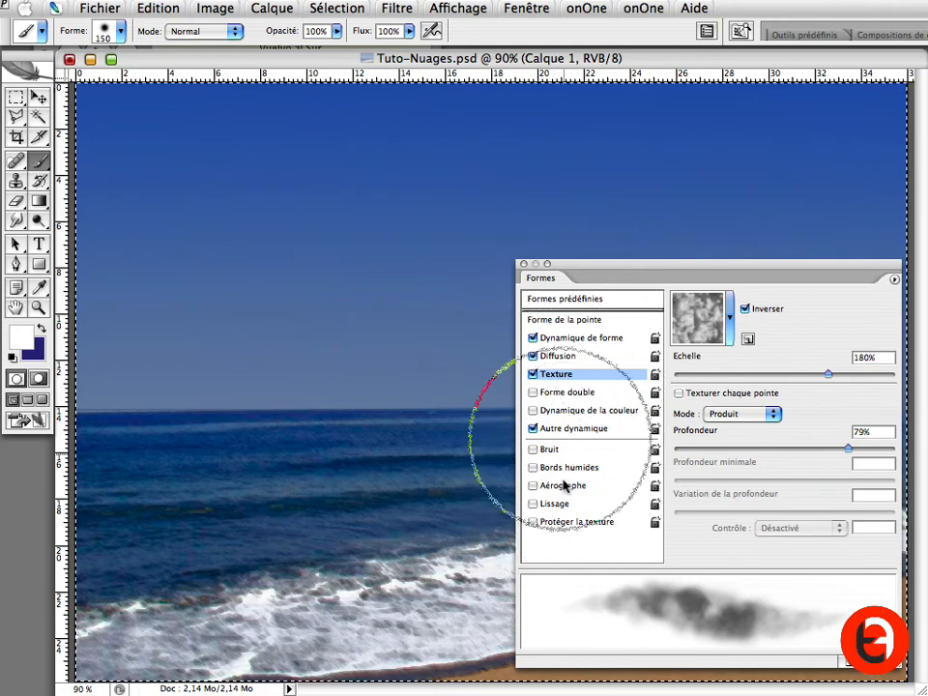
- Save the brush with Lissage enabled as a new preset named "nuages", and hide the Formes palette
left_click(554, 505)
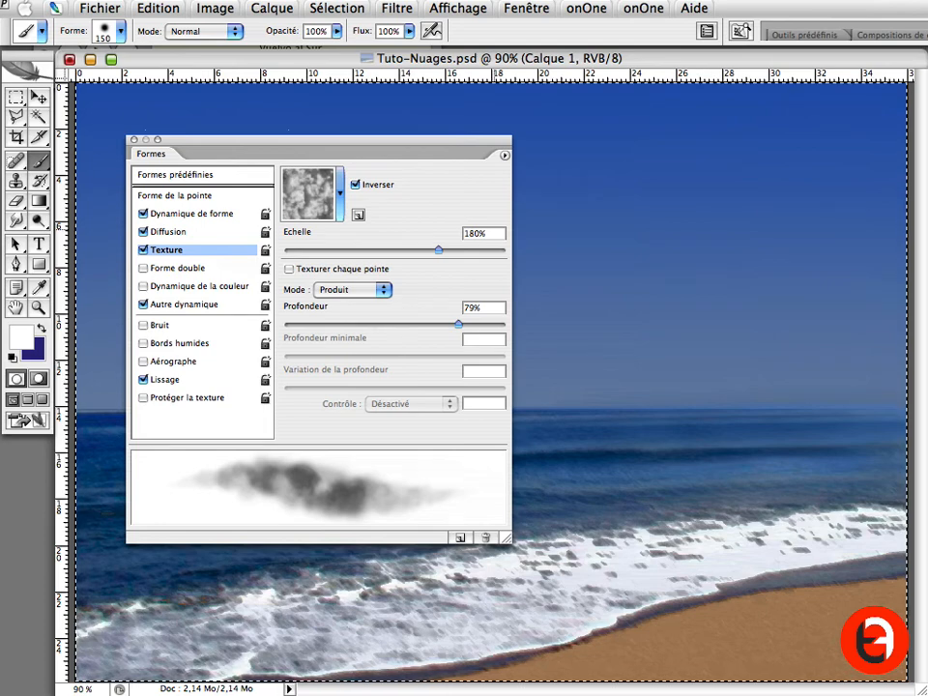
left_click(505, 156)
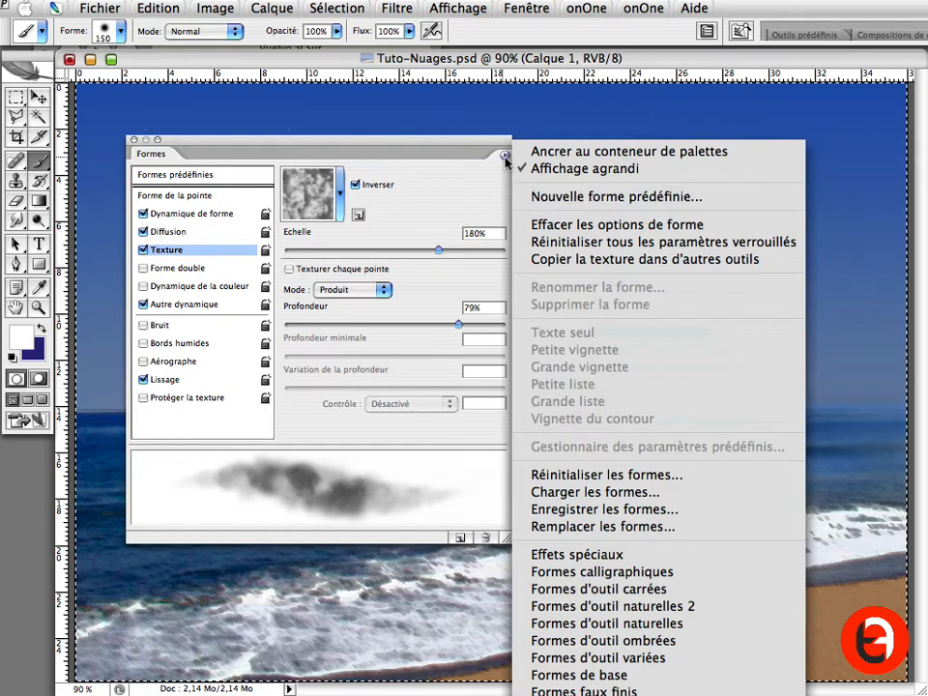
left_click(595, 197)
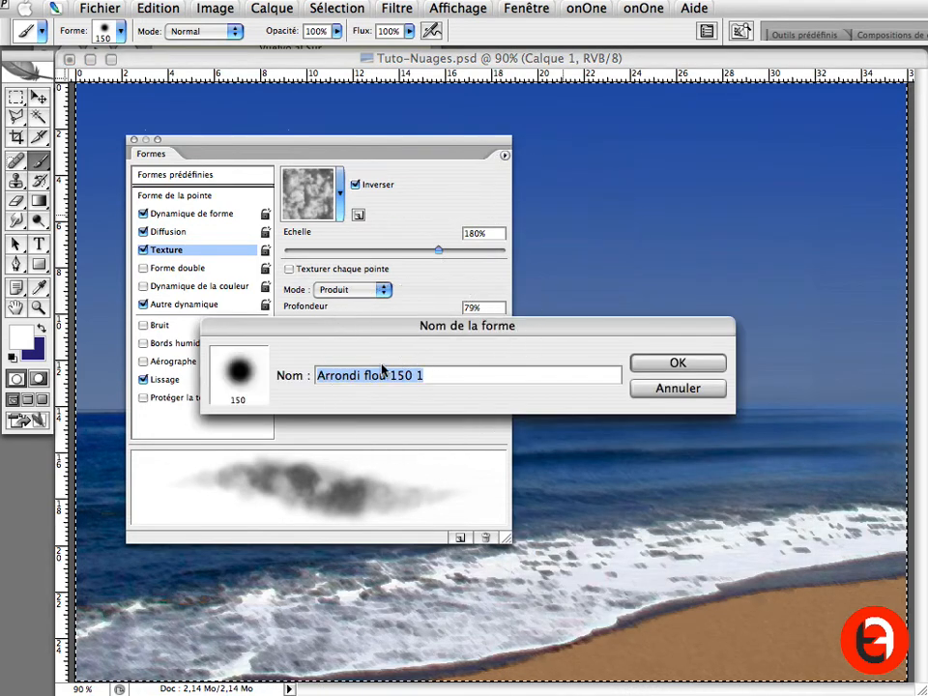
type("nuage")
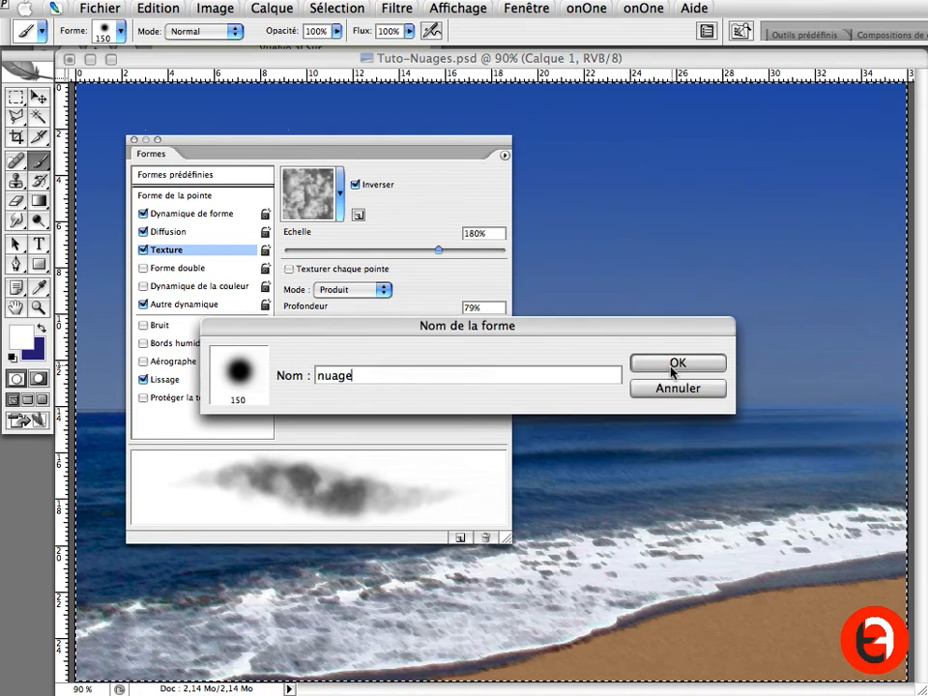
type("s")
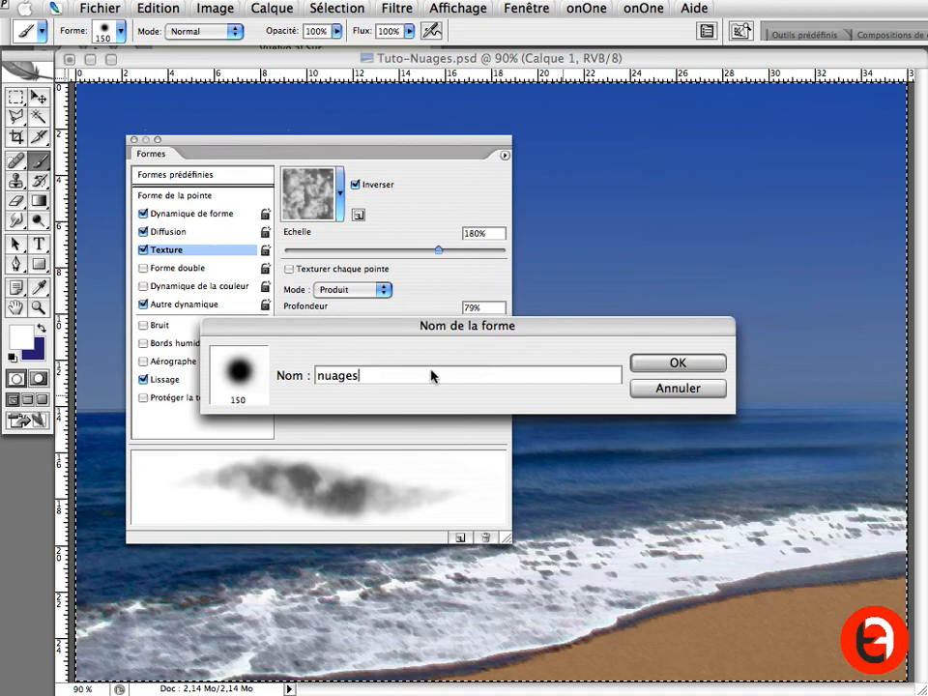
left_click(670, 366)
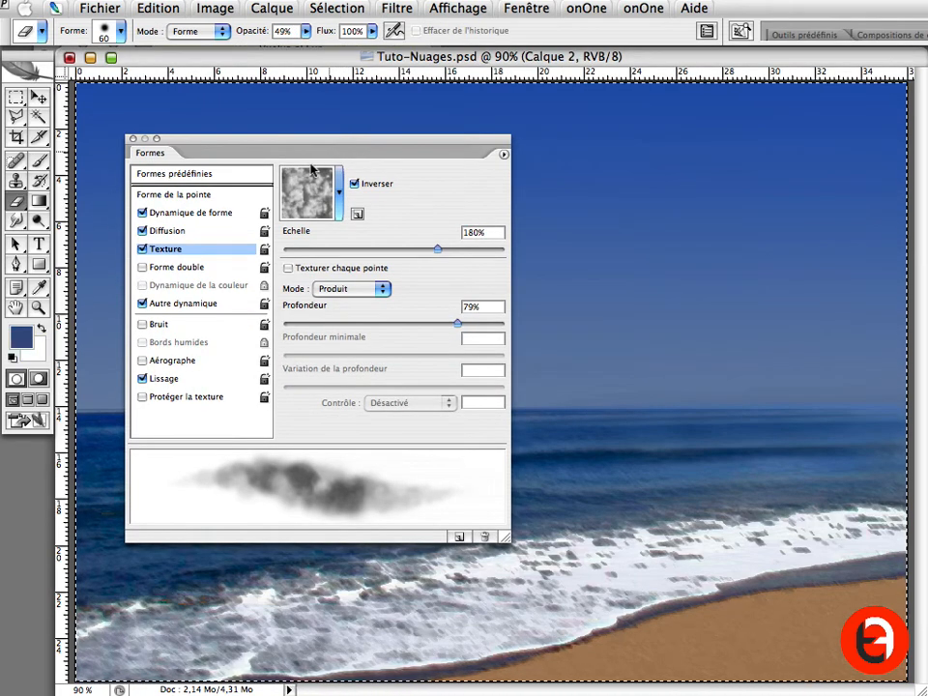
key("F5")
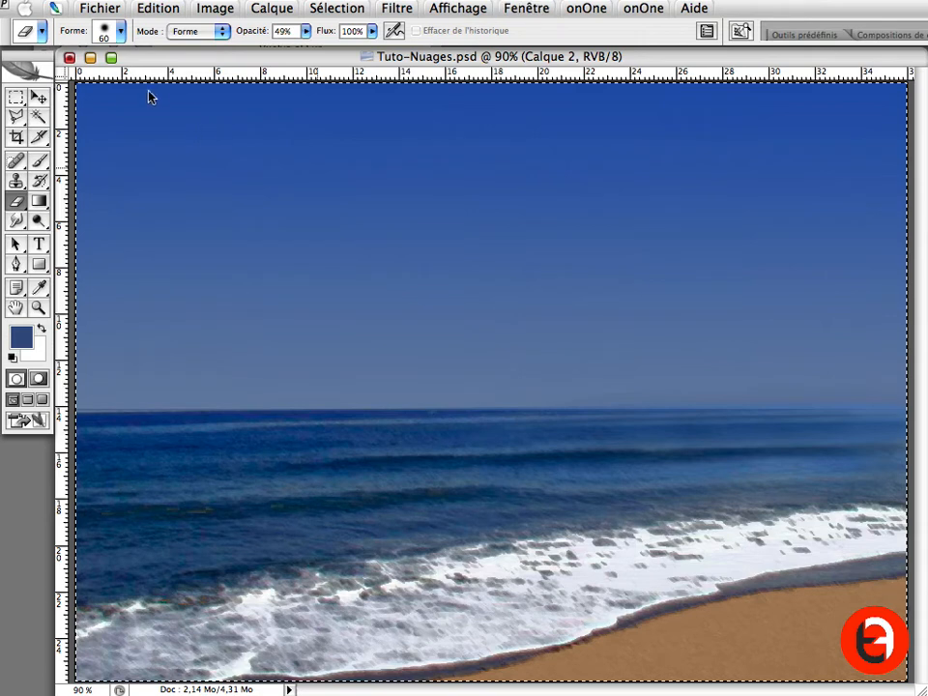
- Export the "nuages" brush from the preset manager to the Bureau as an .abr file named "Nuages-" plus the author's first name
left_click(122, 34)
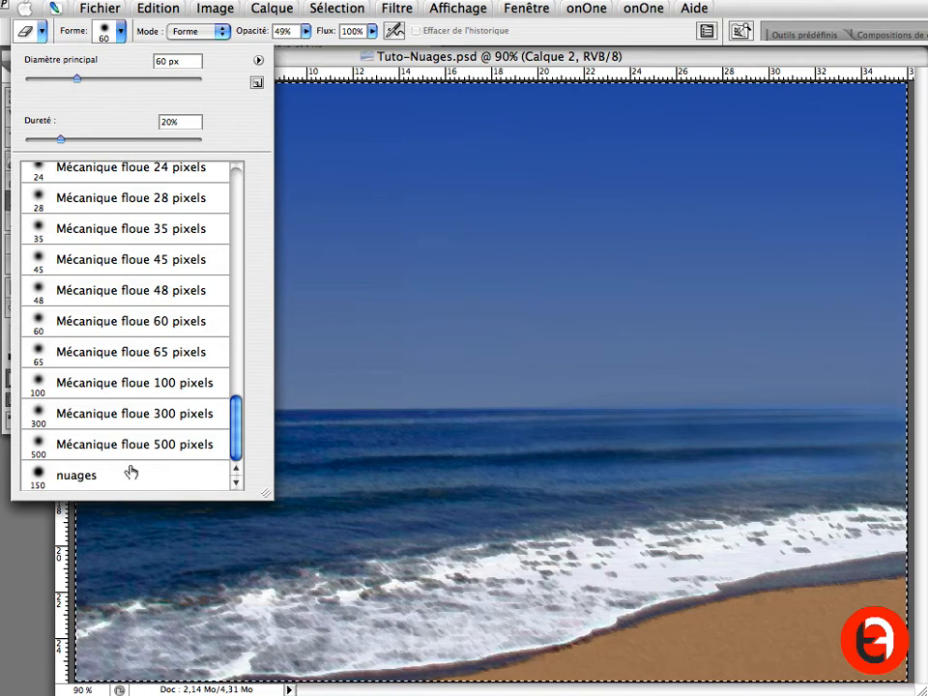
left_click(258, 62)
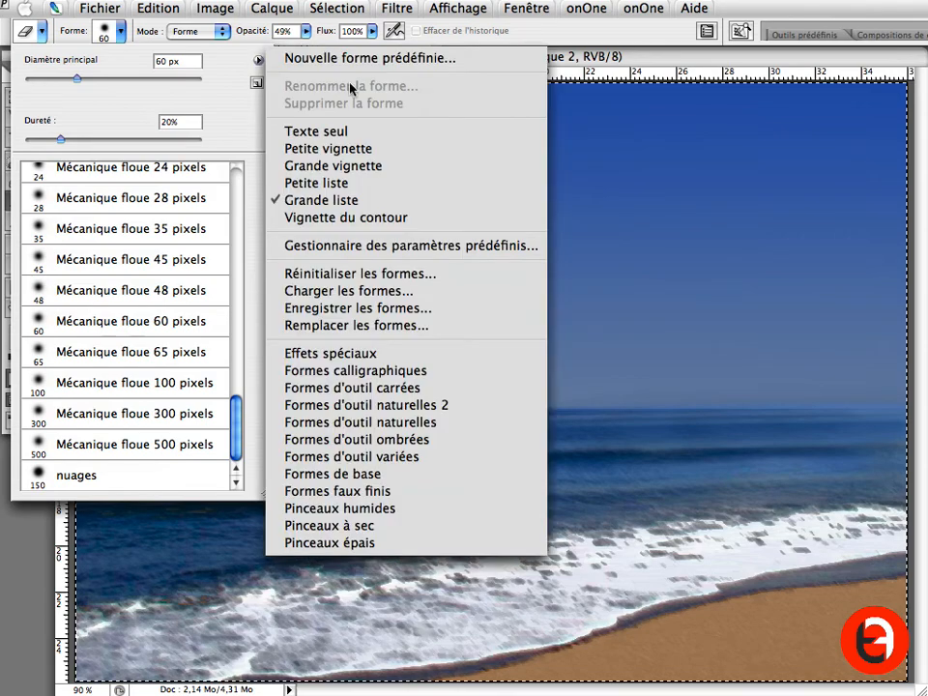
left_click(399, 248)
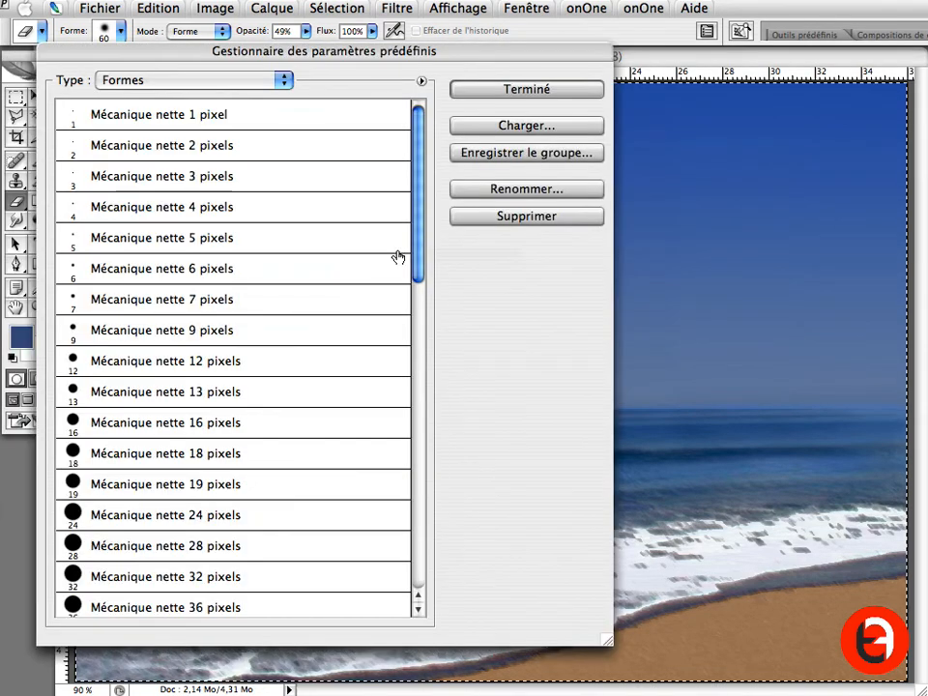
scroll(415, 191, "down", 15)
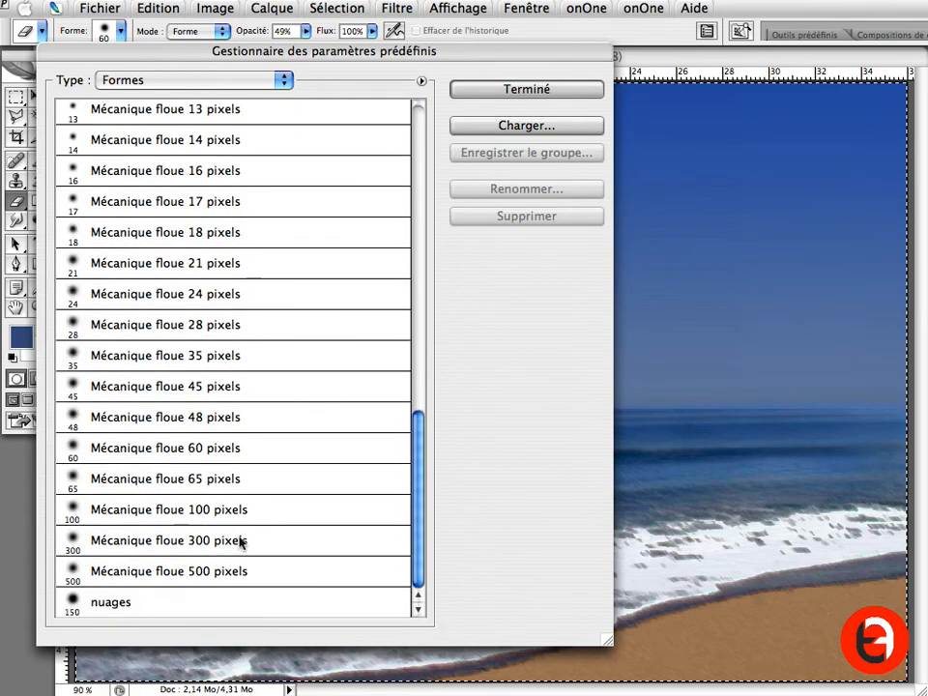
left_click(135, 604)
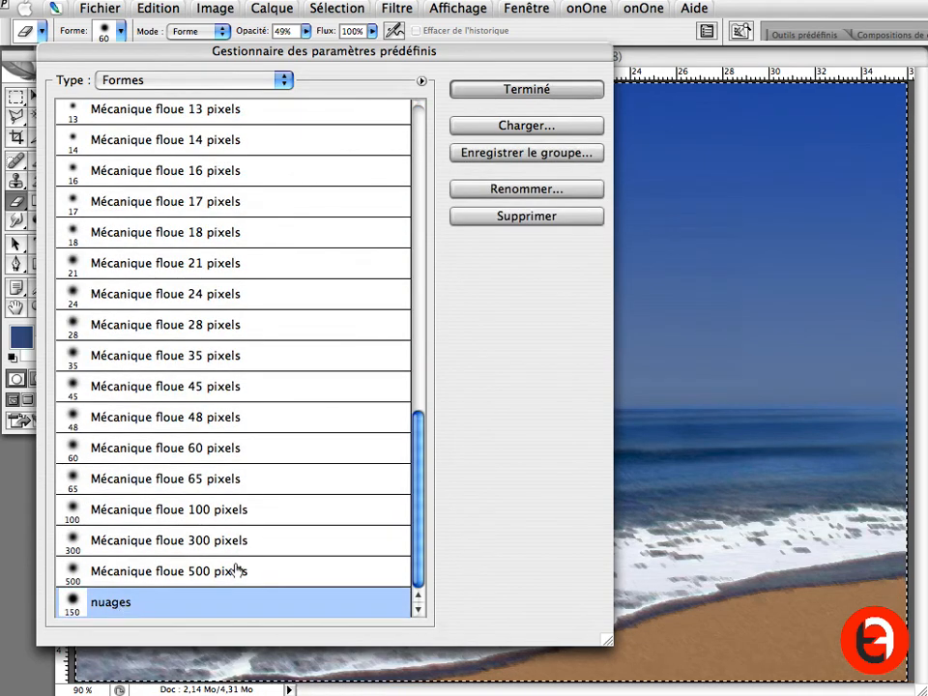
left_click(523, 154)
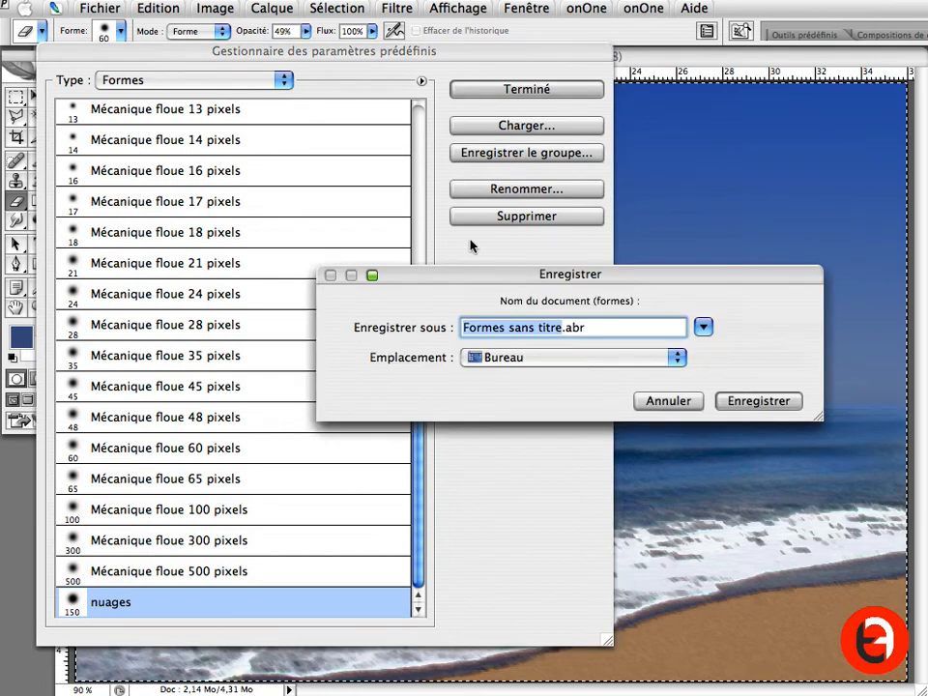
type("Nuag")
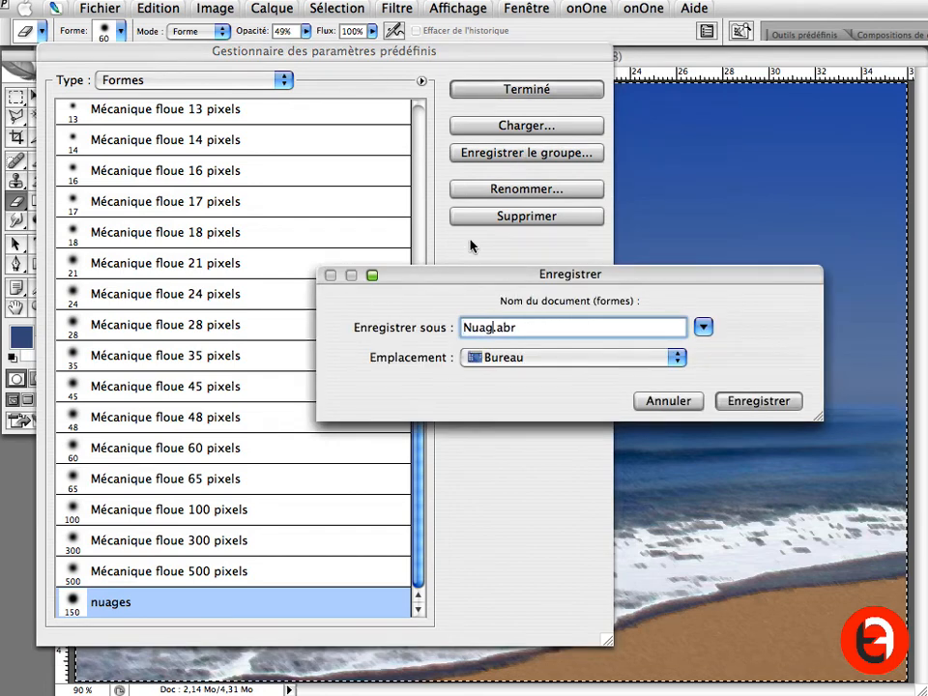
type("es-thierry")
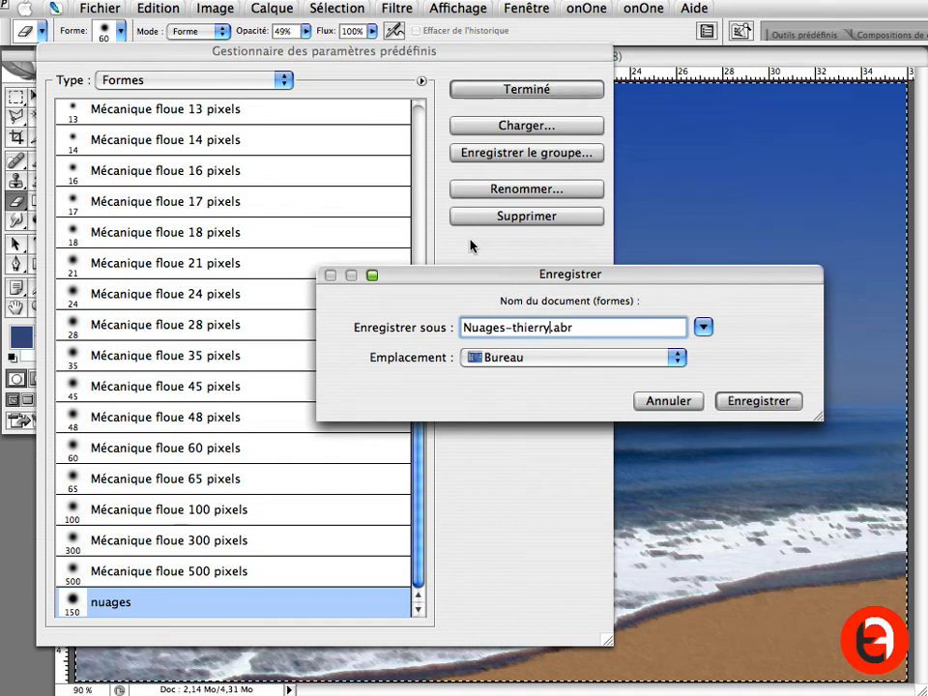
left_click(755, 401)
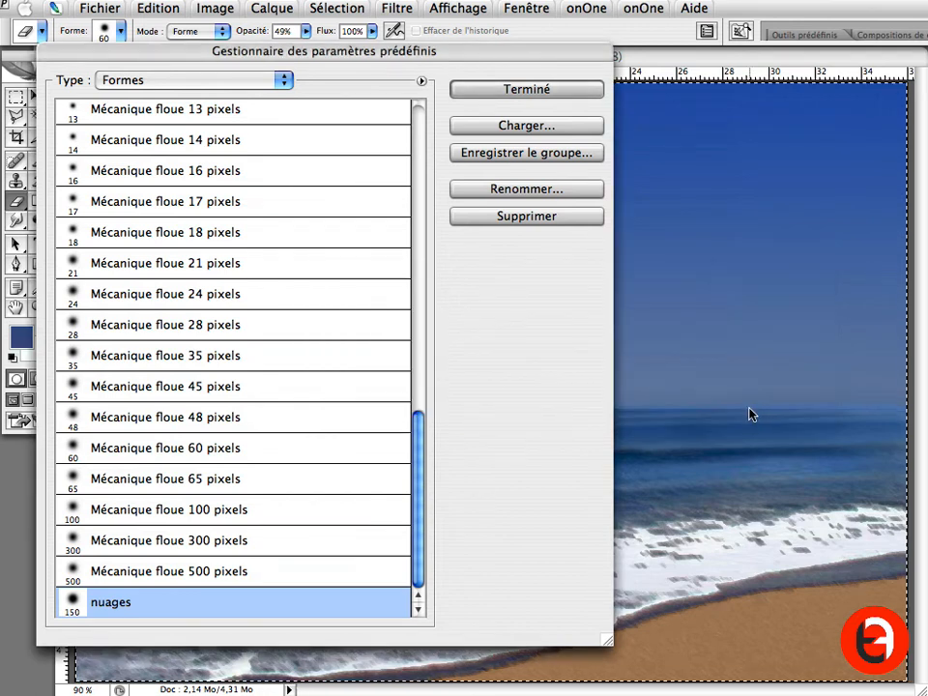
left_click(525, 90)
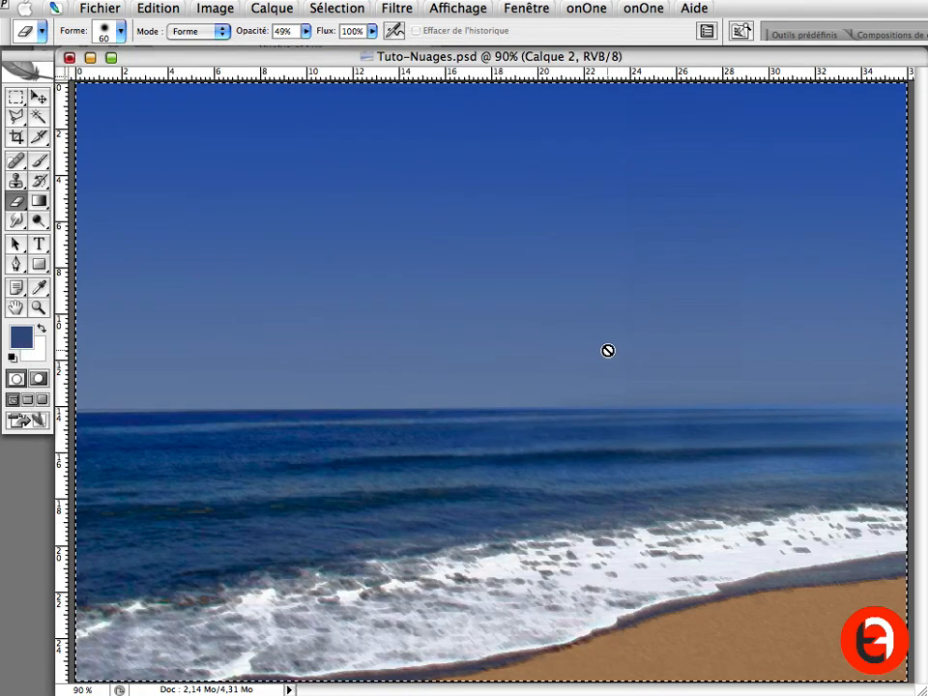